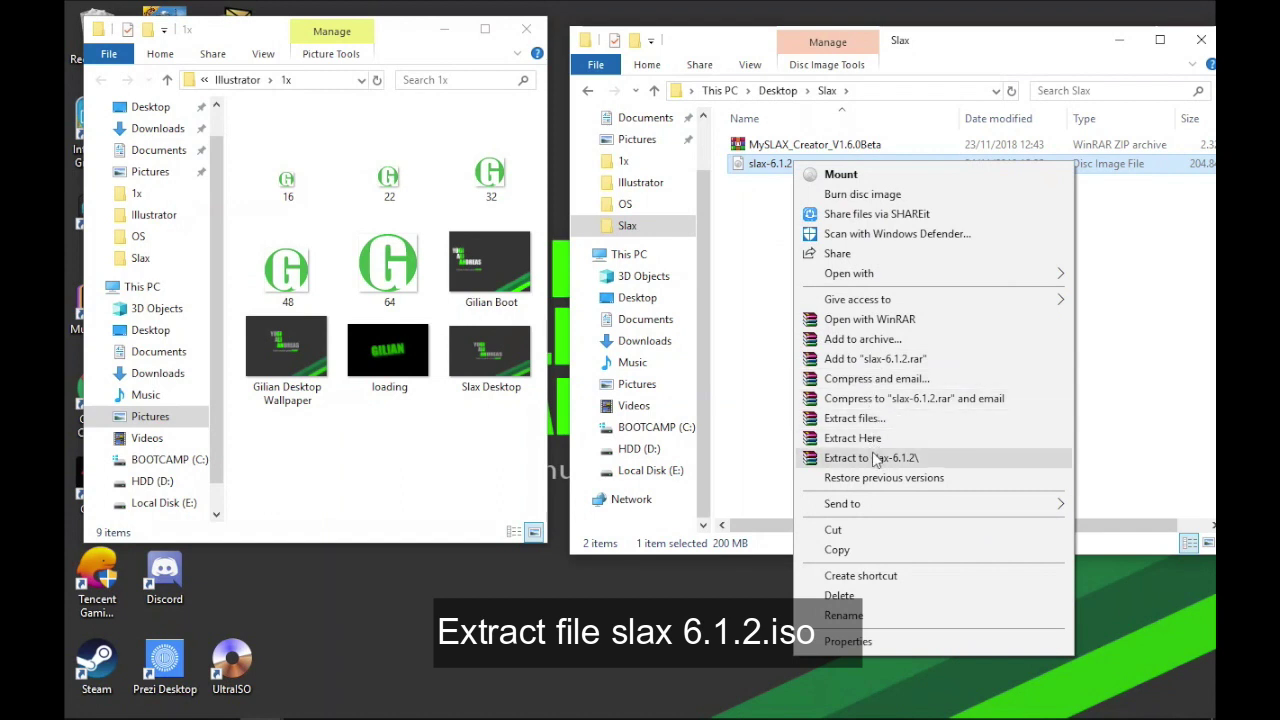
Extract the slax-6.1.2 disc image into its own slax-6.1.2 folder and open the boot folder inside it.
click(878, 457)
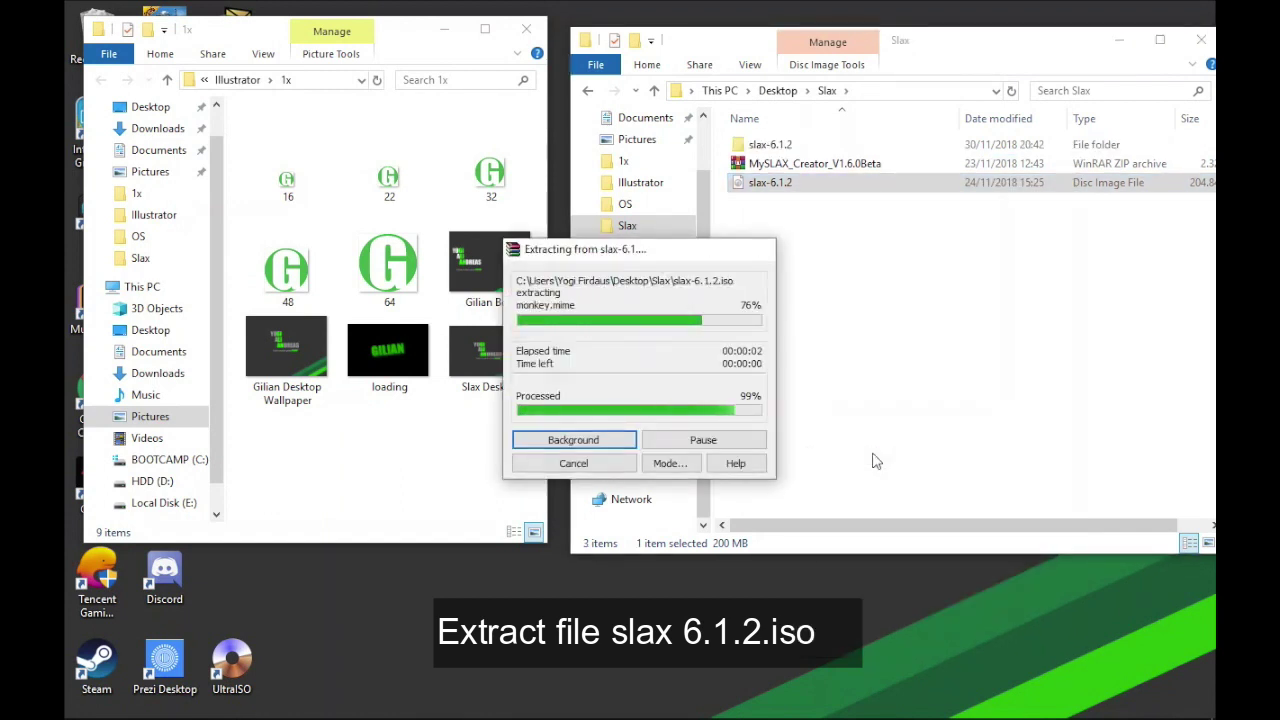
click(792, 146)
double_click(792, 146)
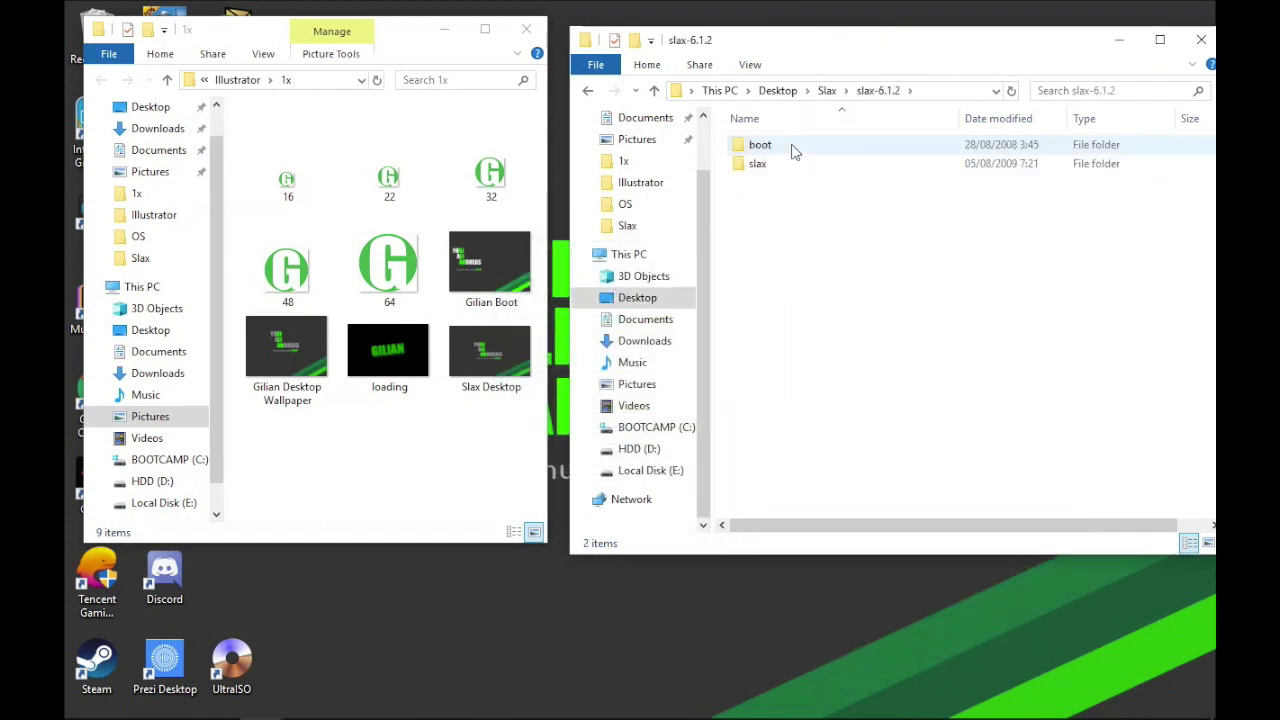
double_click(791, 150)
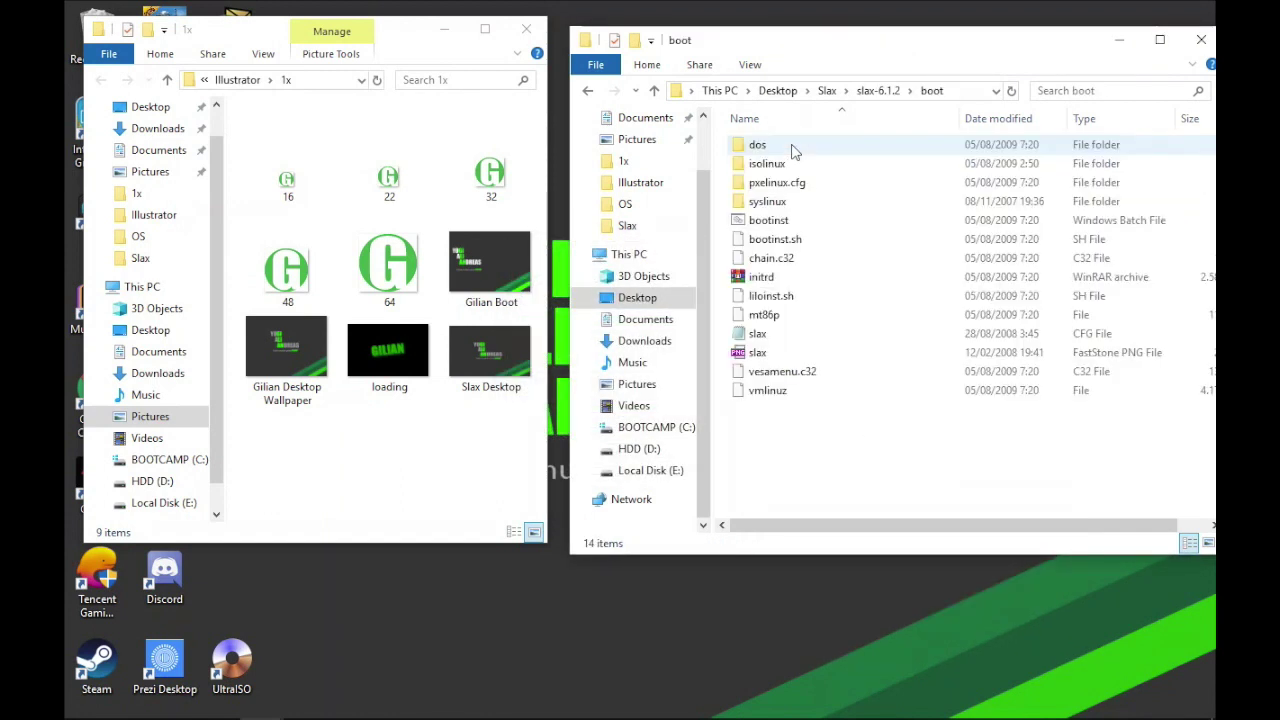
Open the slax CFG file in Notepad and set the boot TIMEOUT to 240.
click(795, 336)
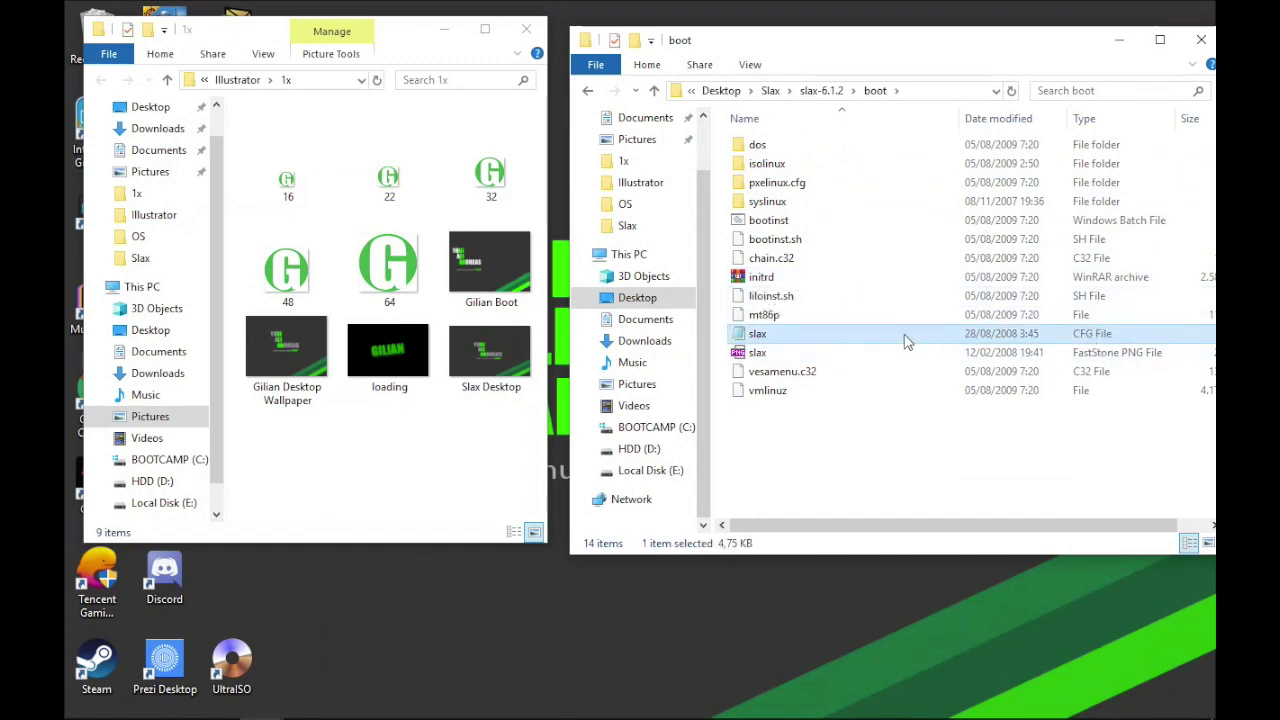
double_click(842, 340)
drag(822, 176, 627, 100)
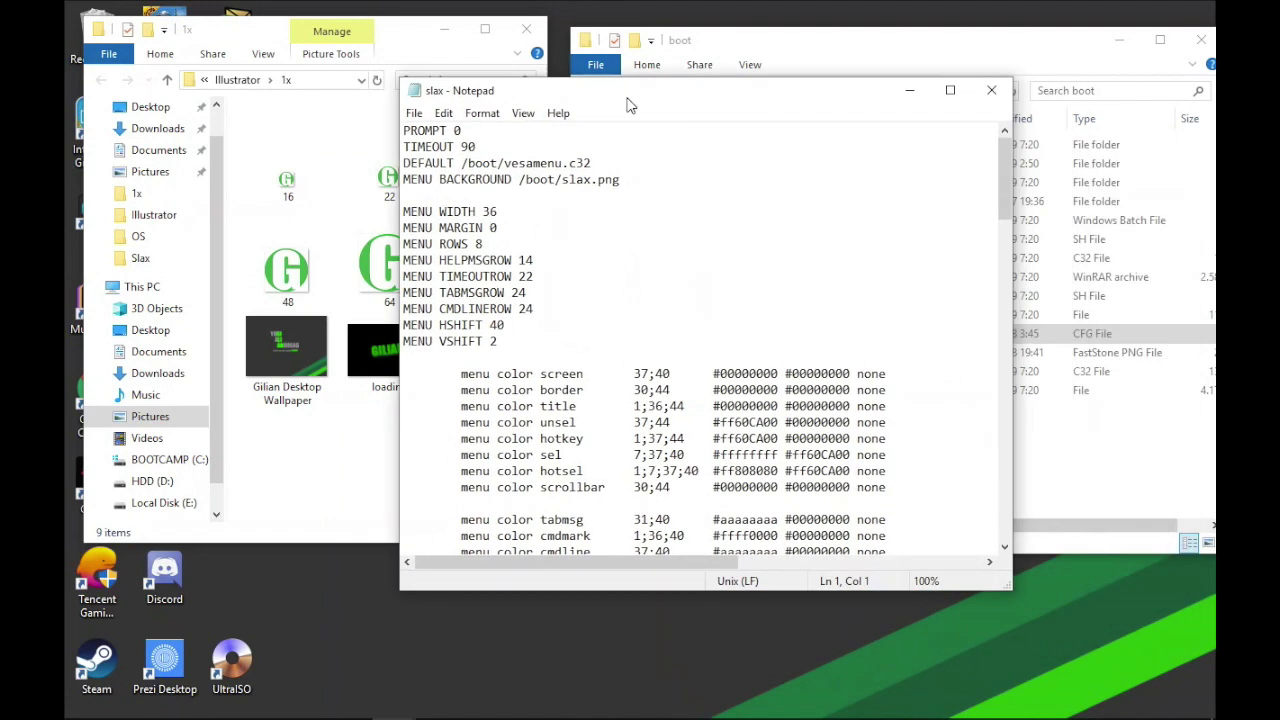
scroll(560, 246, down, 1)
scroll(556, 262, up, 1)
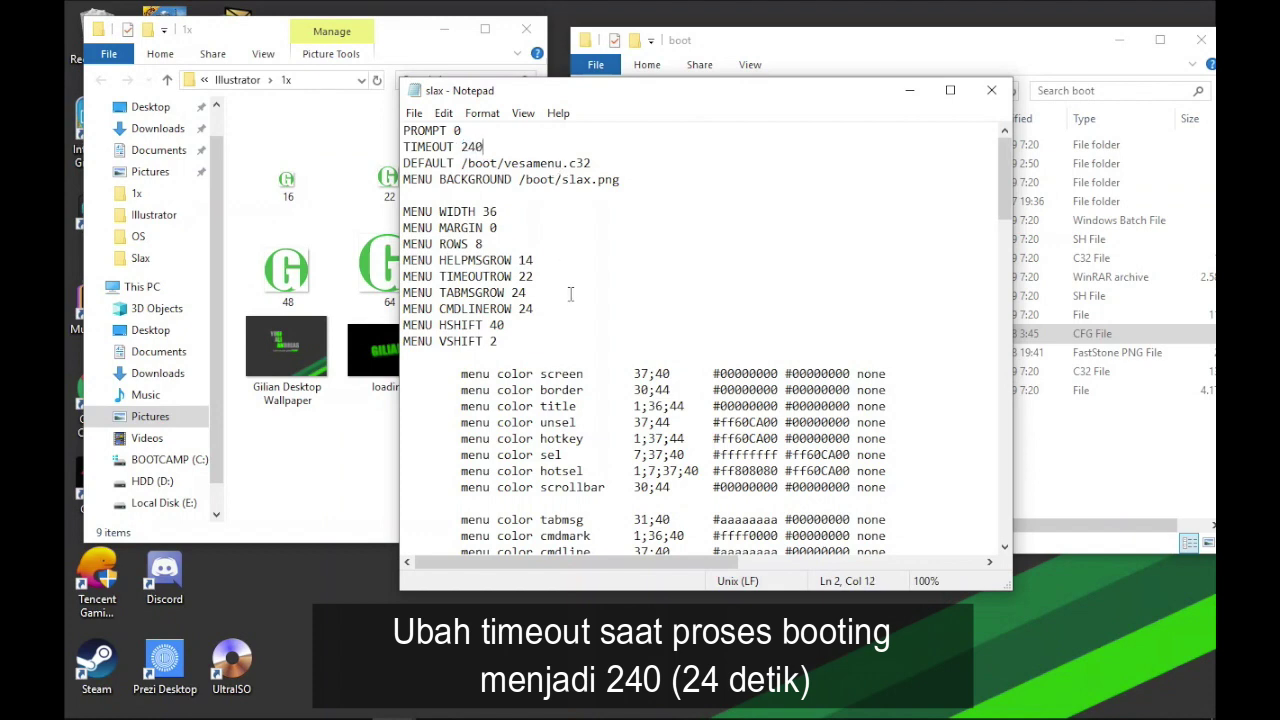
Delete the boot entries from Slax Always Fresh through Slax Graphics VESA mode, keeping the Graphics mode (KDE) and Text mode entries.
scroll(565, 295, down, 10)
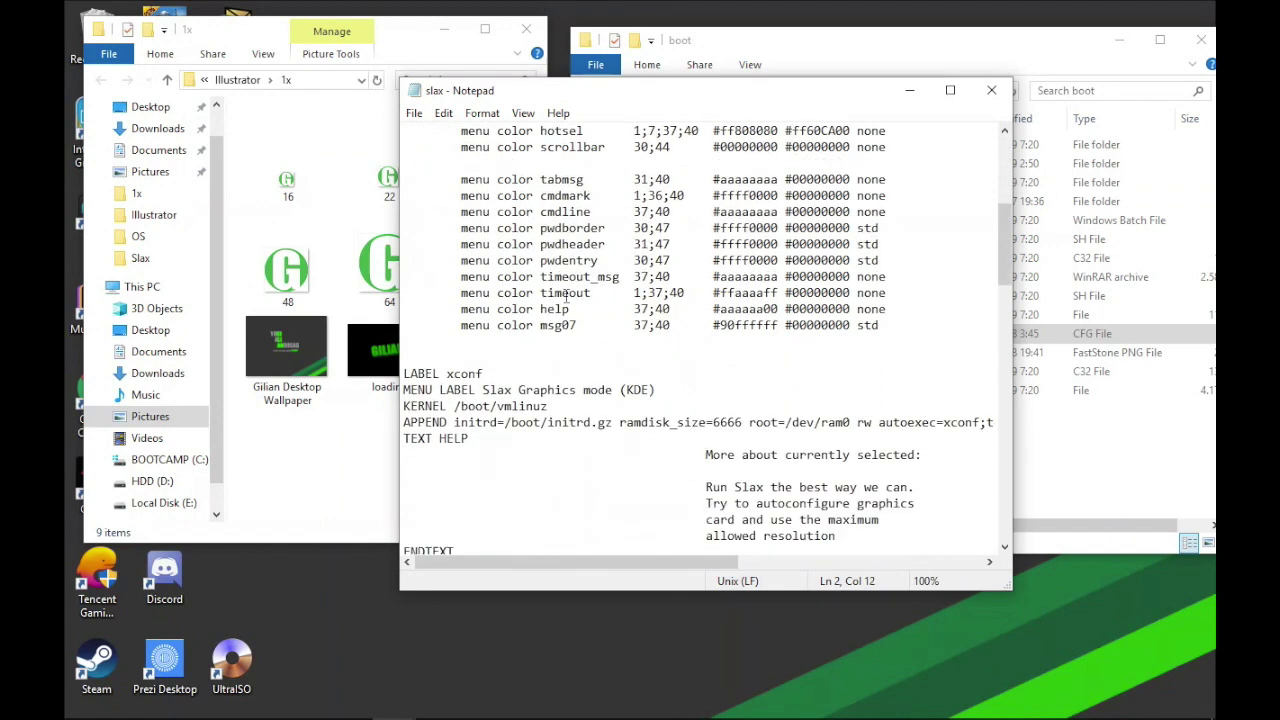
scroll(565, 295, down, 1)
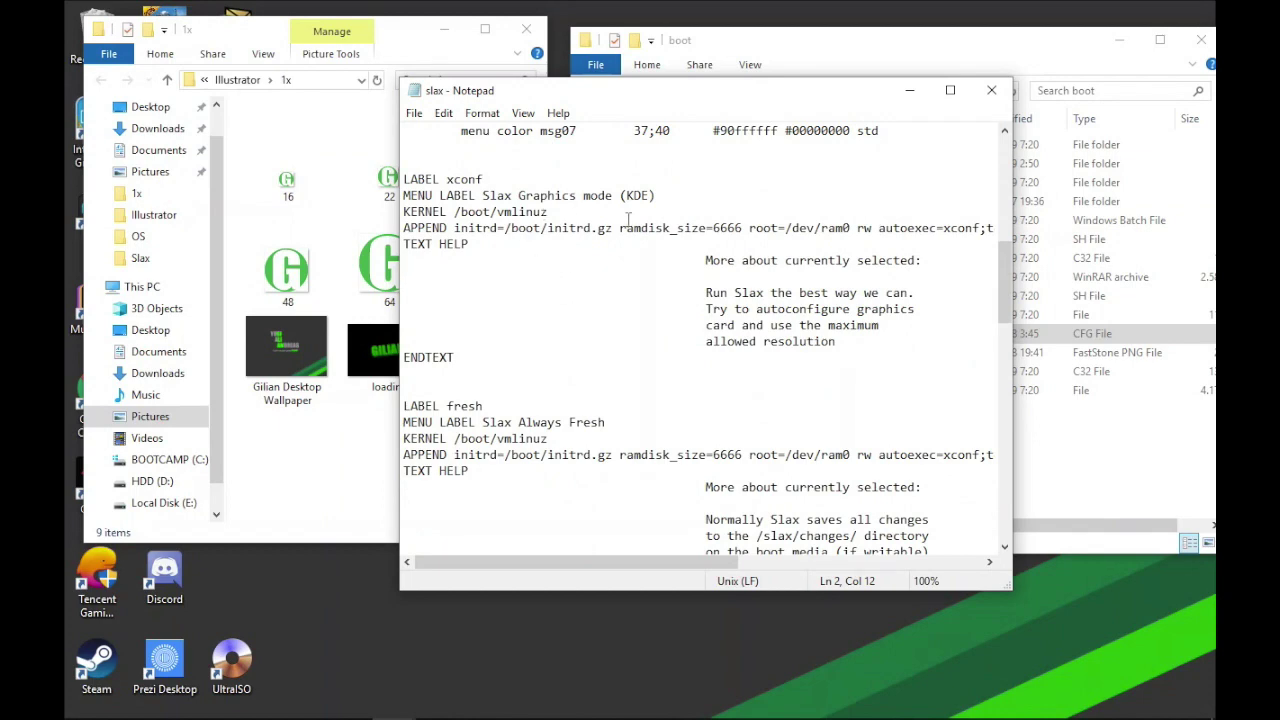
scroll(628, 218, down, 1)
drag(404, 357, 503, 419)
scroll(500, 385, down, 4)
scroll(498, 388, down, 5)
scroll(499, 389, down, 1)
scroll(502, 402, down, 2)
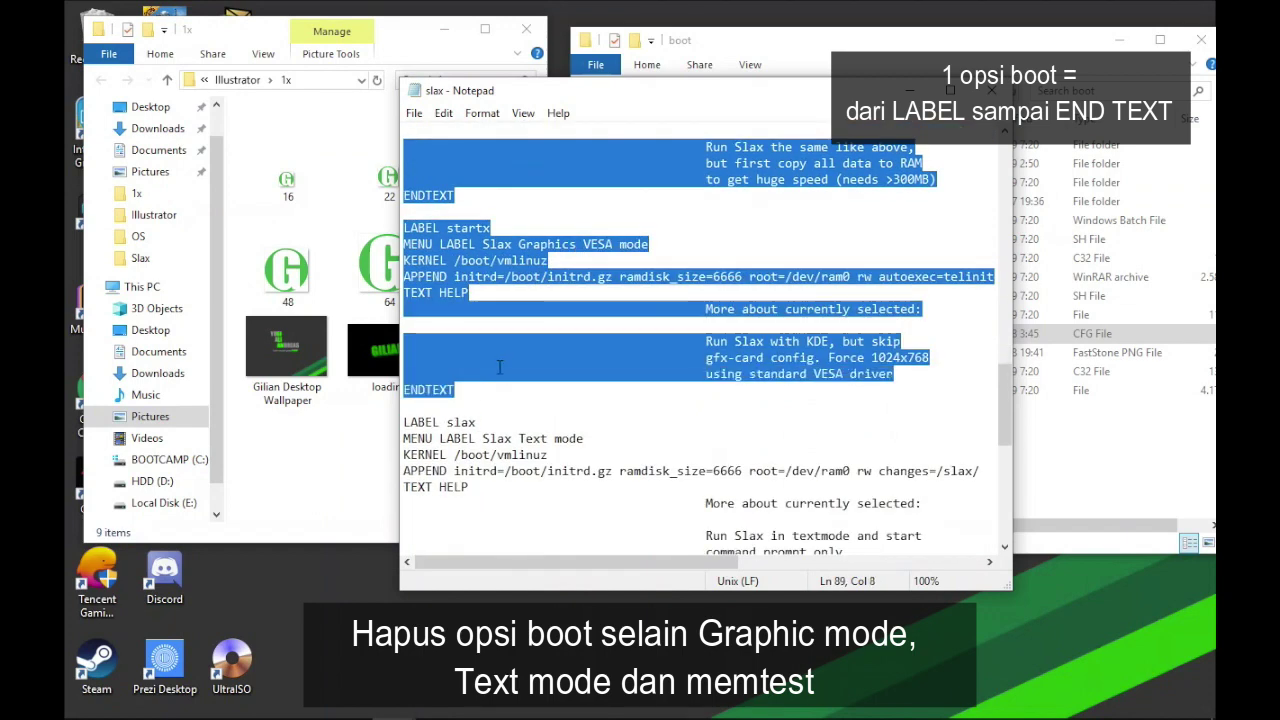
key(Delete)
Delete the whole Slax as PXE server boot entry, from its LABEL line to ENDTEXT.
scroll(527, 312, up, 5)
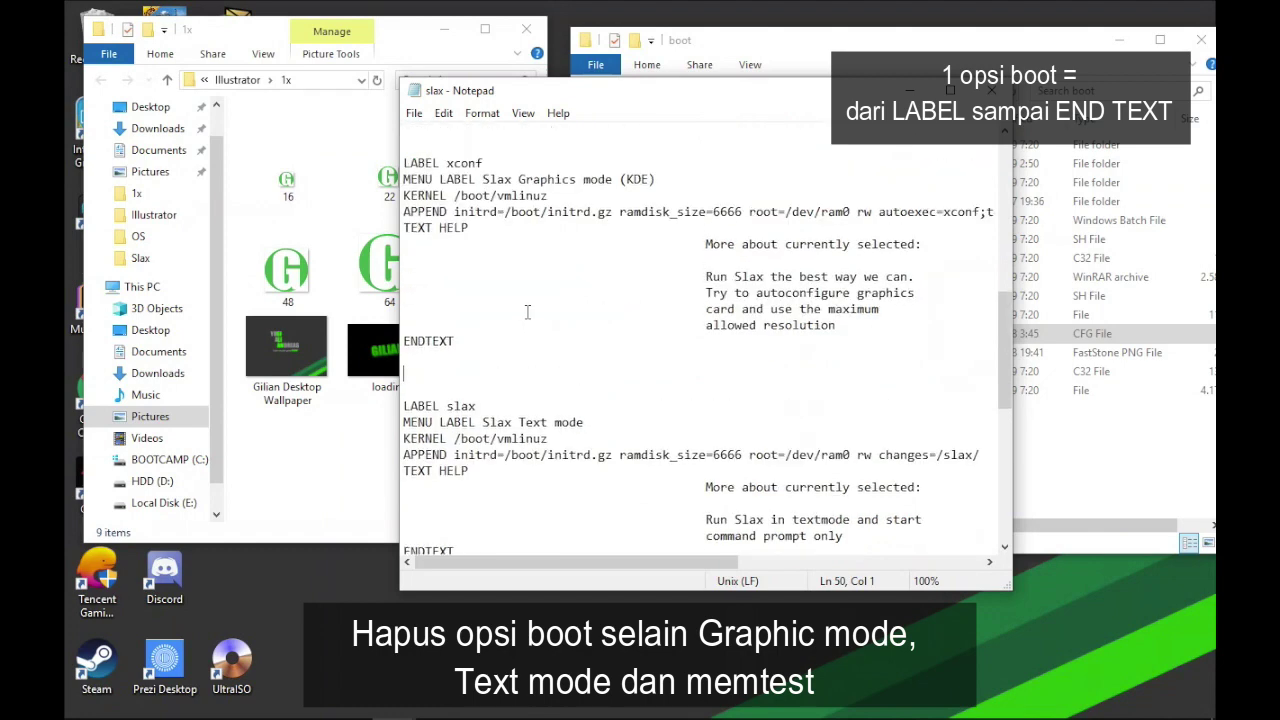
scroll(567, 204, down, 4)
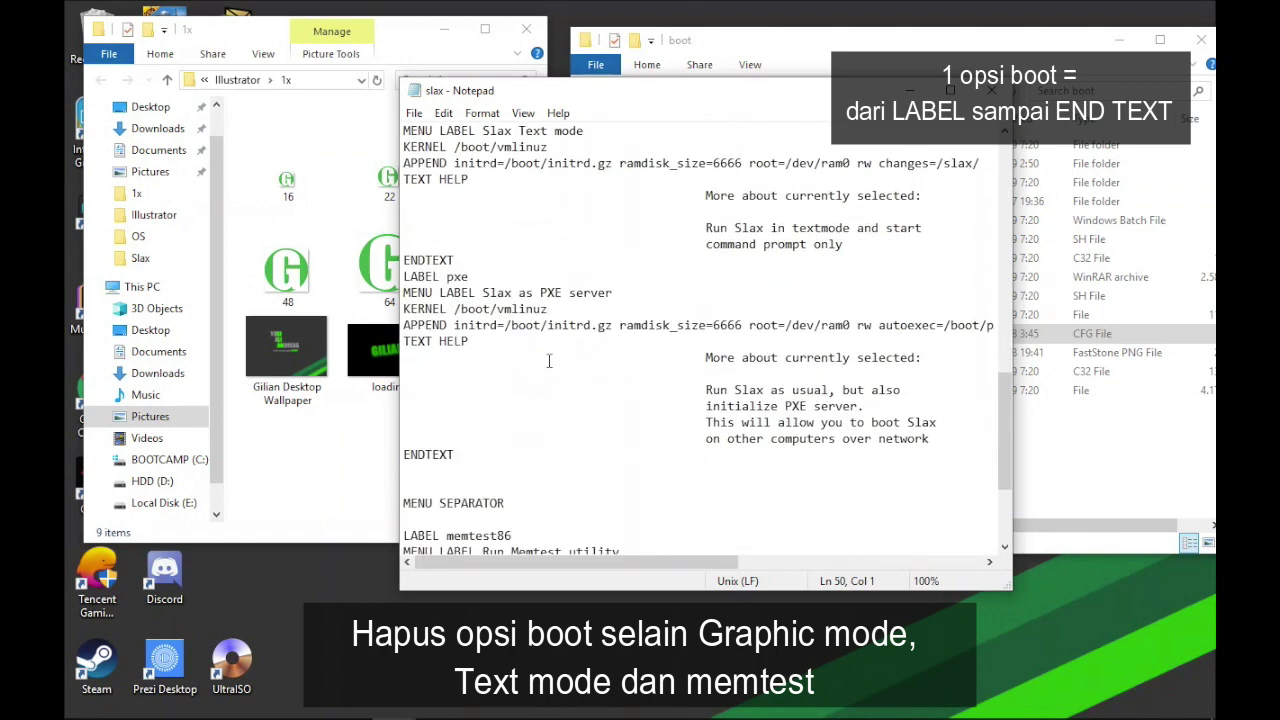
drag(489, 459, 405, 292)
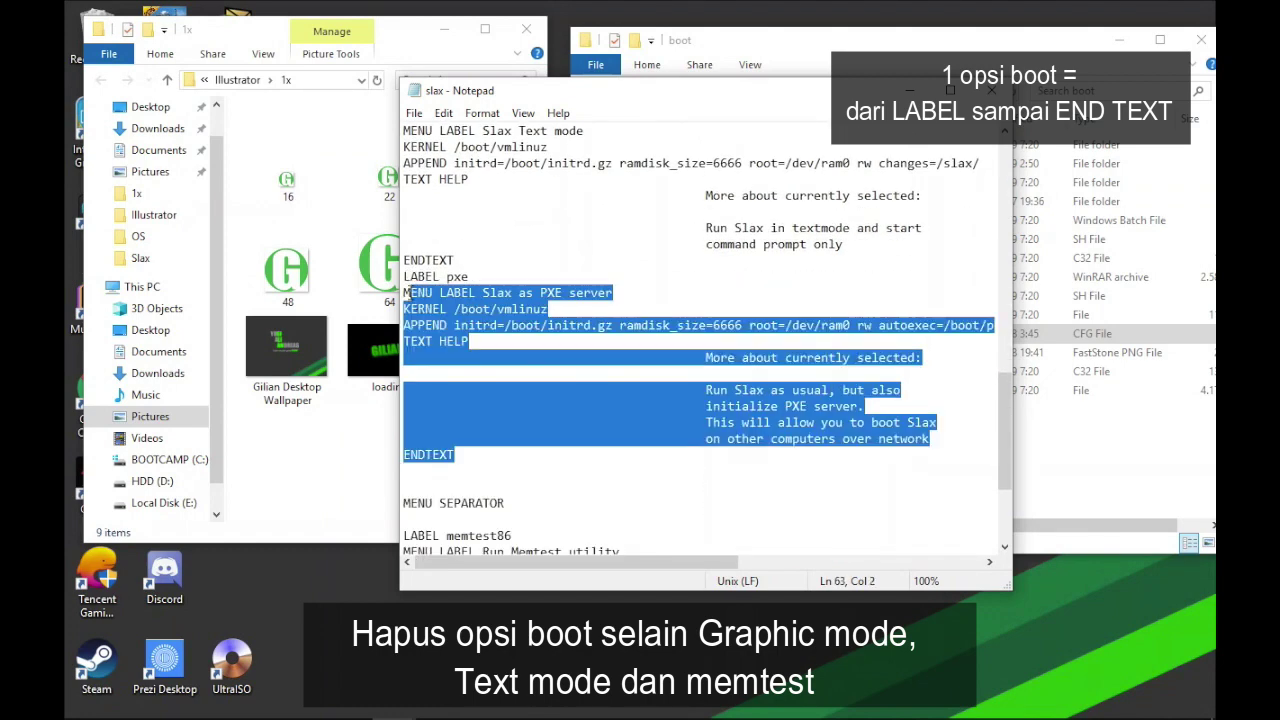
key(Delete)
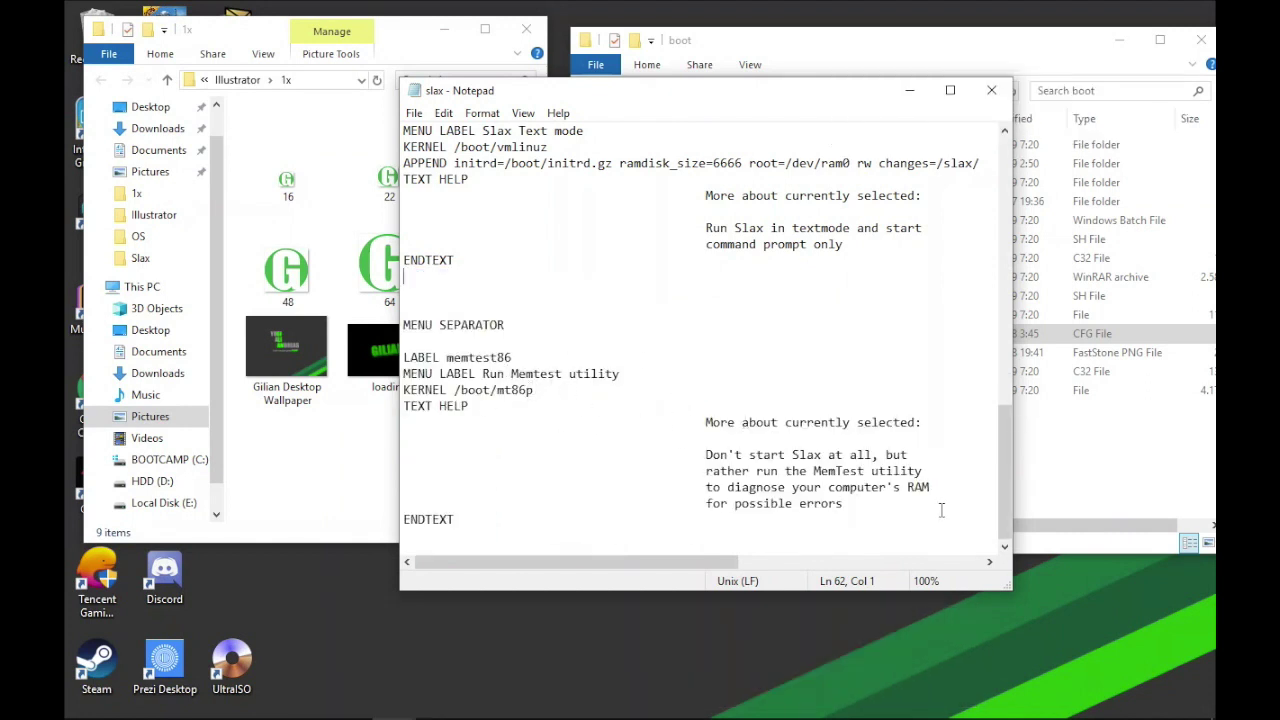
Save the edited slax boot configuration file and close it.
scroll(941, 510, up, 17)
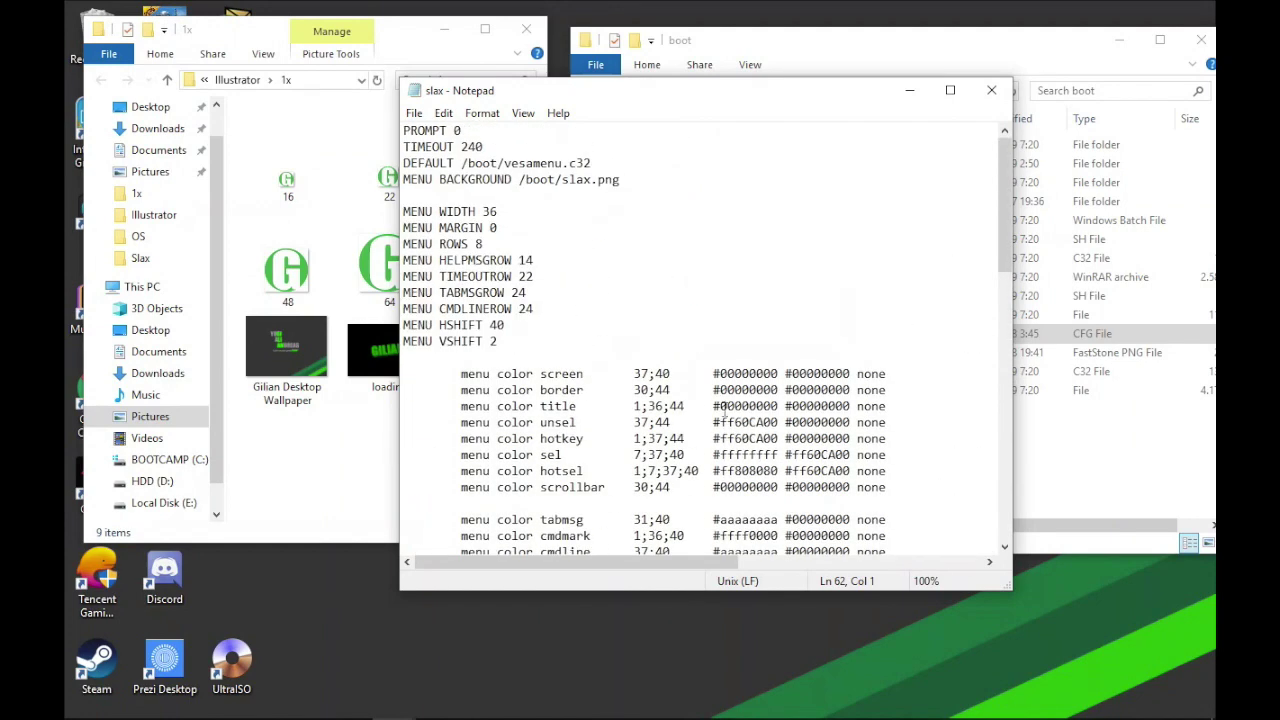
click(413, 113)
click(445, 173)
click(990, 95)
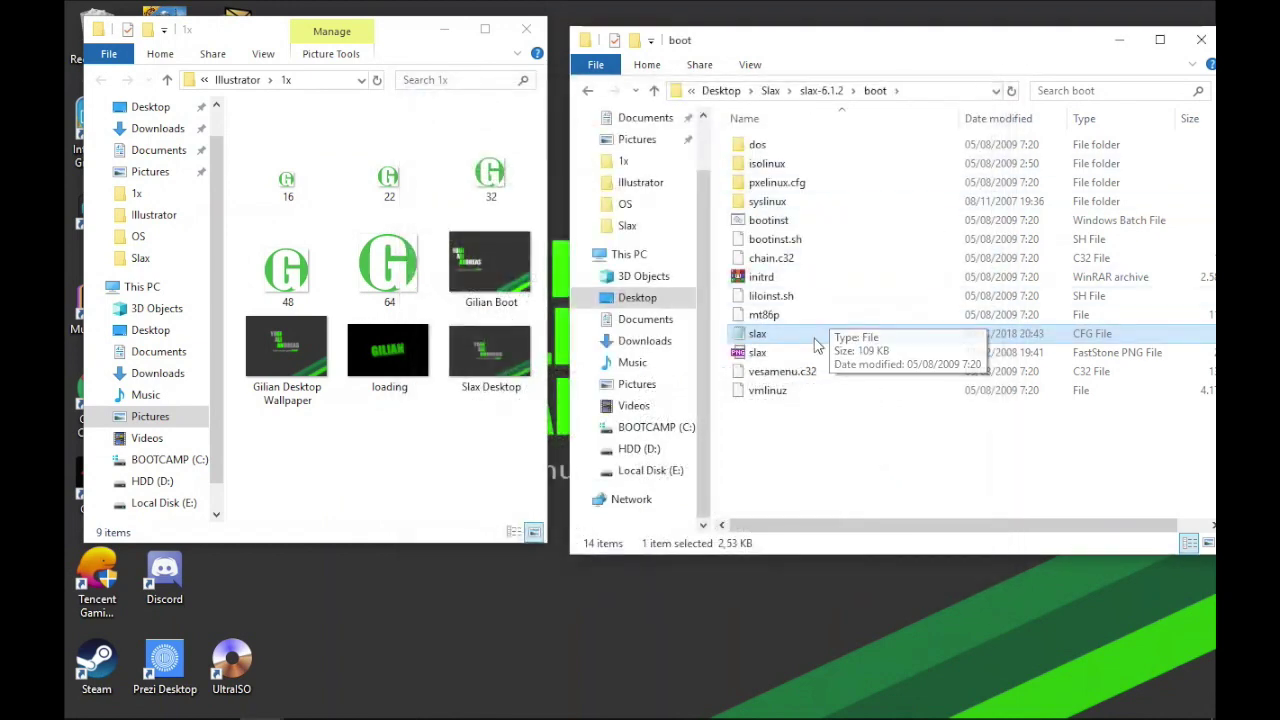
Show the contents of the boot folder as large icons.
click(800, 353)
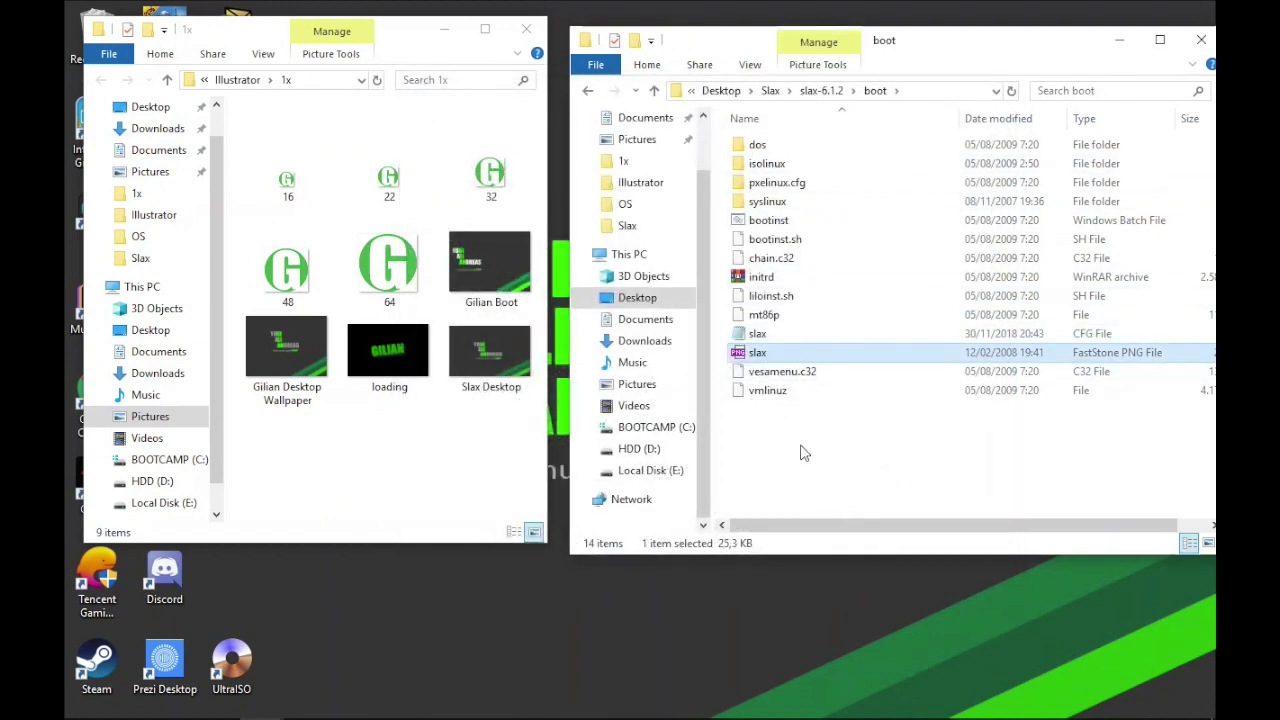
right_click(801, 448)
mouse_move(918, 464)
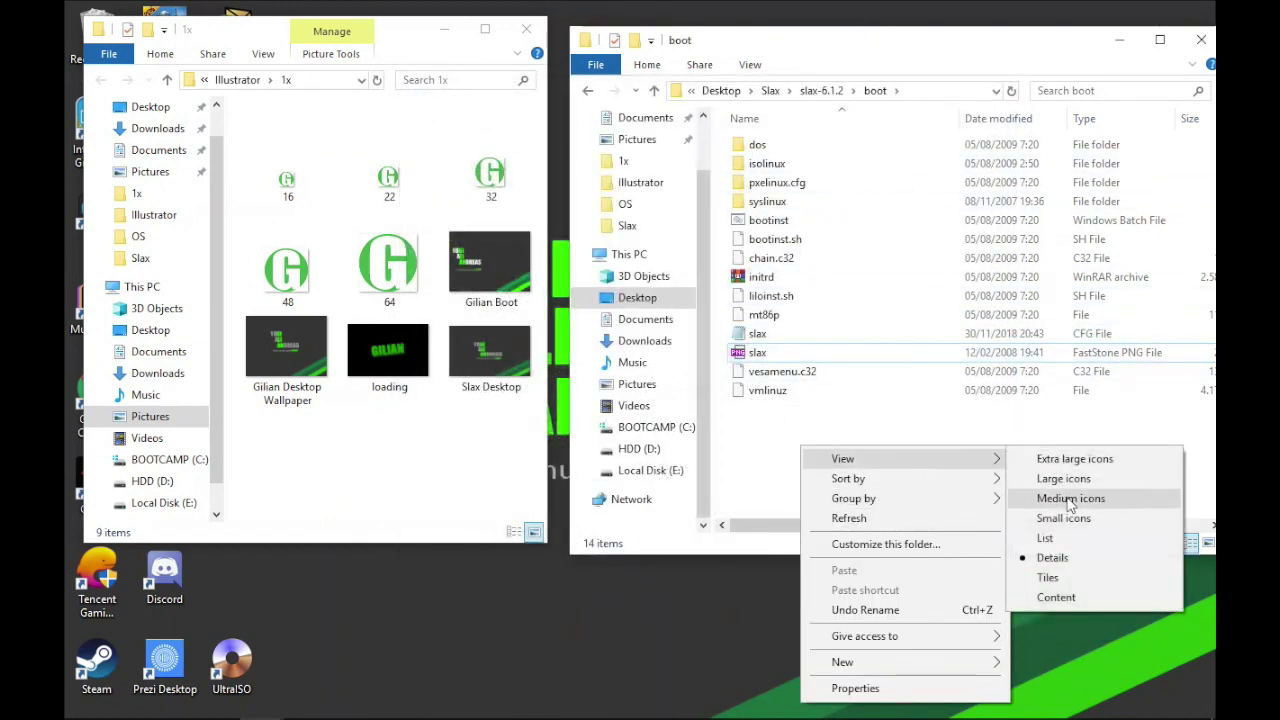
click(1062, 479)
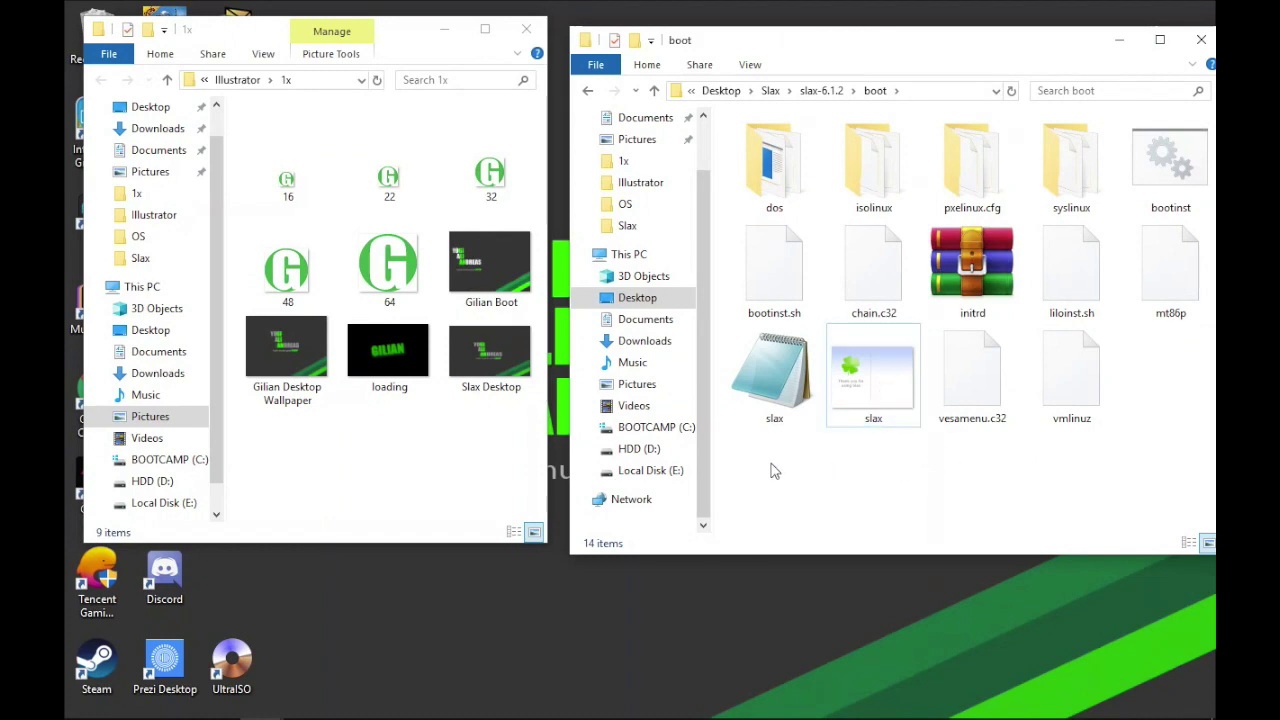
Copy the Gilian Boot image from the 1x folder into the boot folder.
click(414, 443)
click(495, 292)
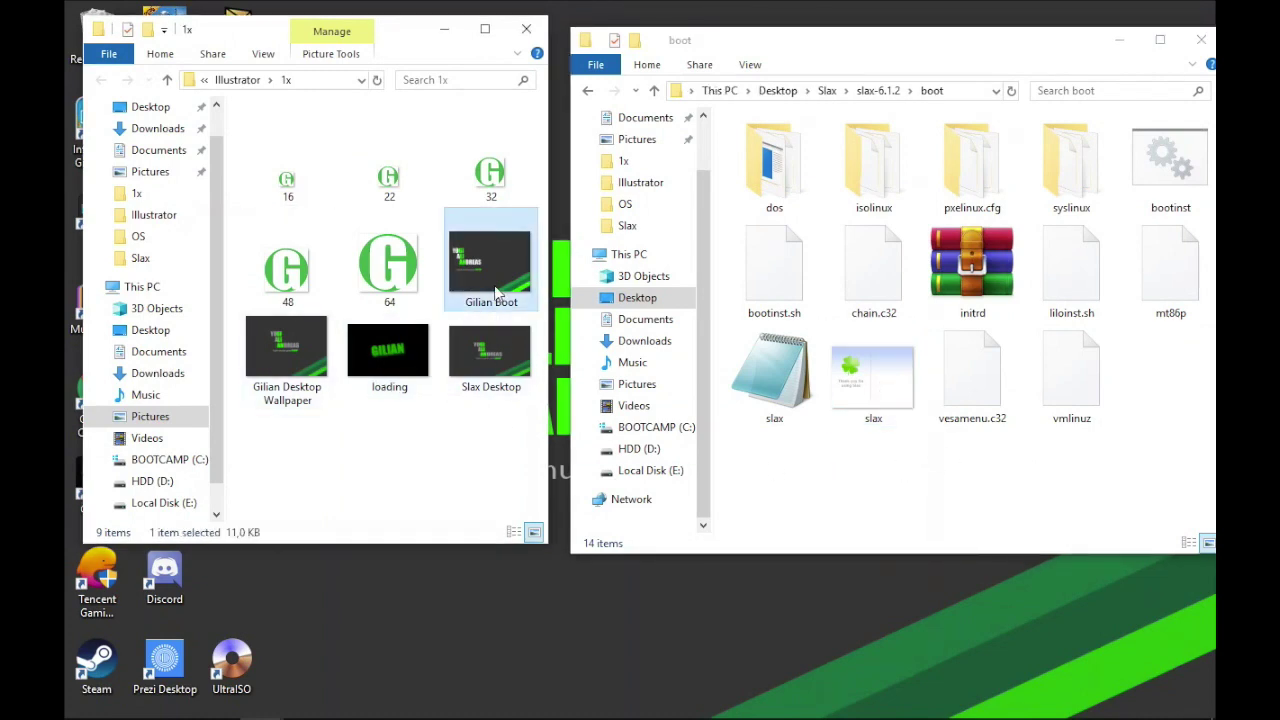
right_click(495, 292)
click(530, 609)
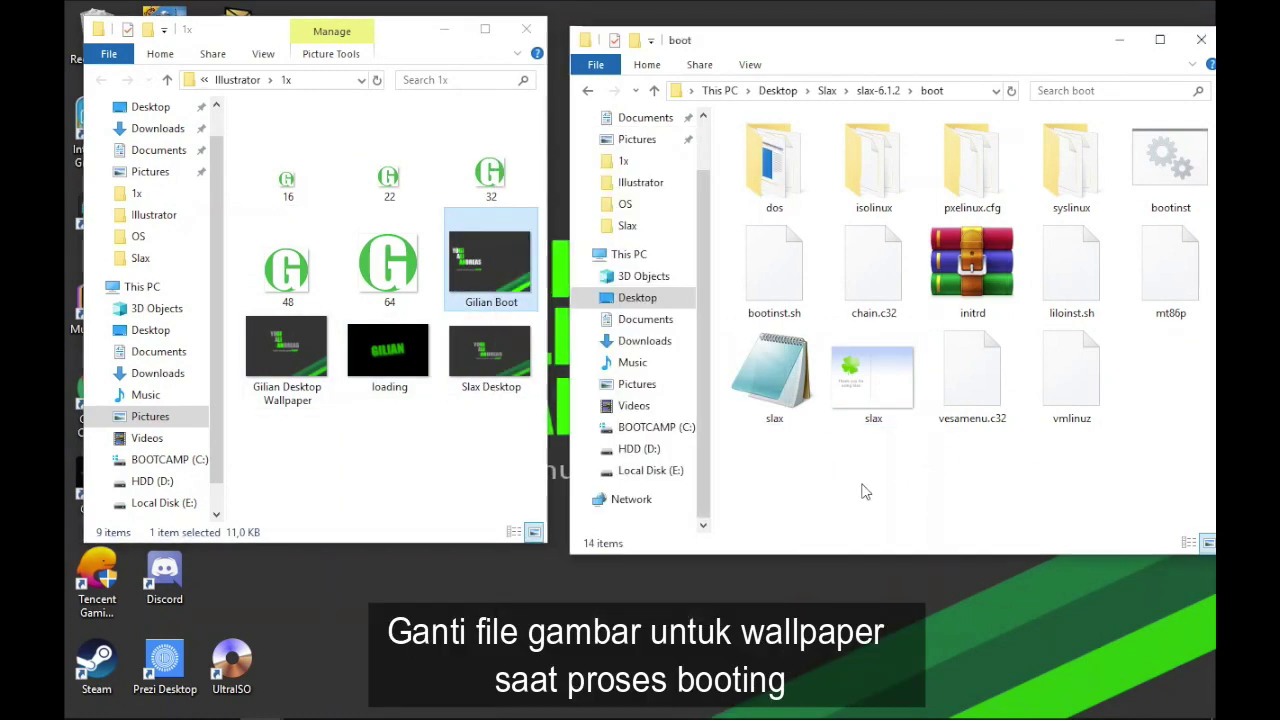
right_click(863, 489)
click(906, 352)
Delete the original slax PNG image in the boot folder and rename the Gilian Boot copy as slax.
right_click(966, 380)
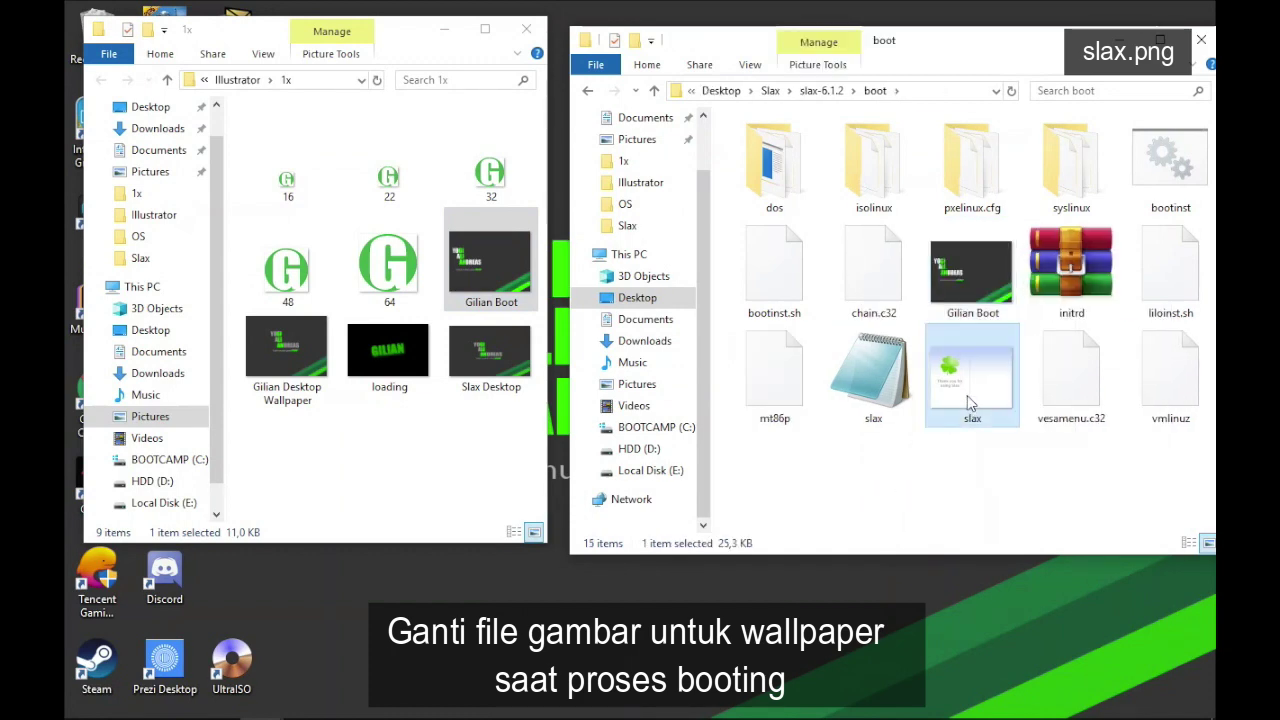
click(980, 659)
click(969, 322)
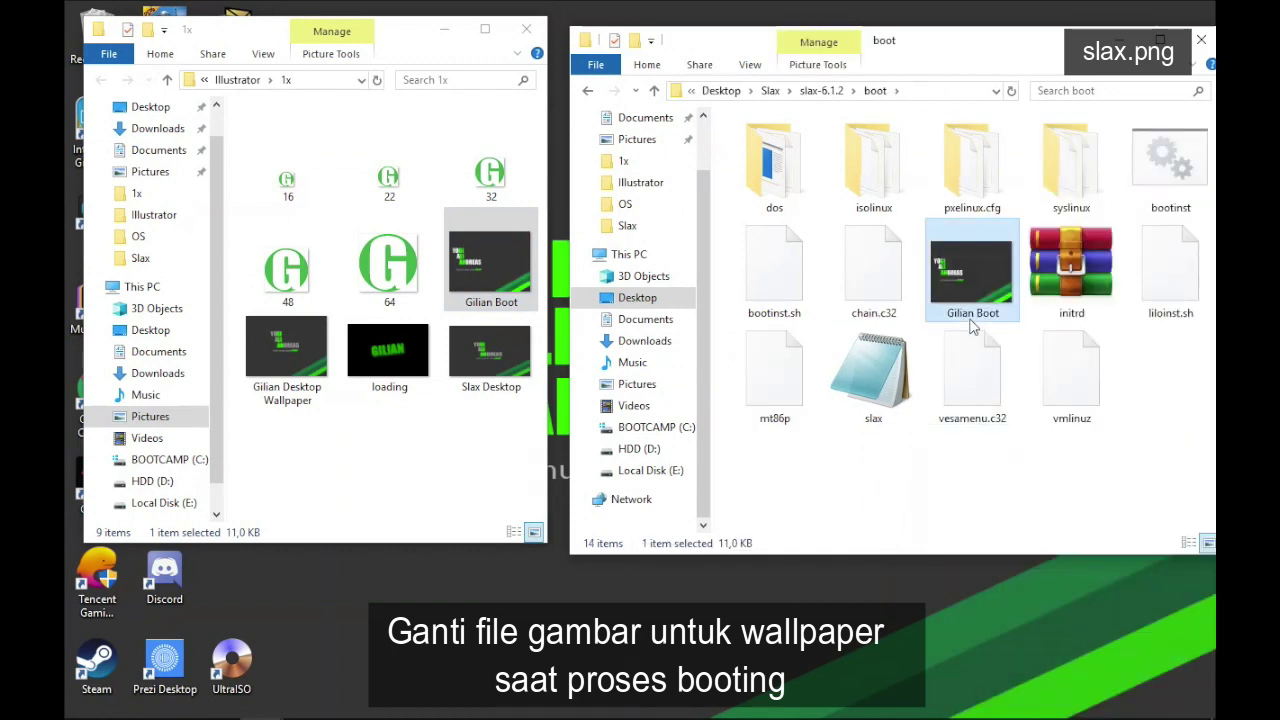
text(slax)
key(Return)
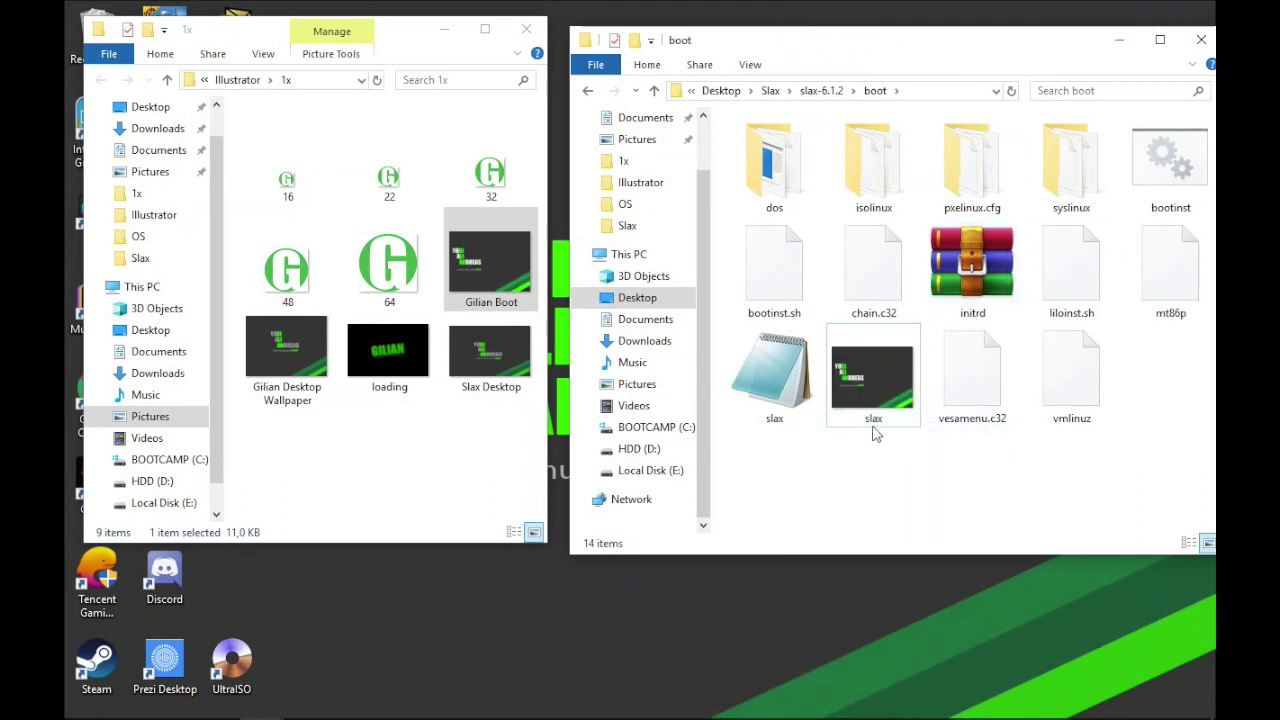
Go back to the slax-6.1.2 folder and open the base folder inside its slax folder.
click(778, 385)
click(791, 451)
click(824, 90)
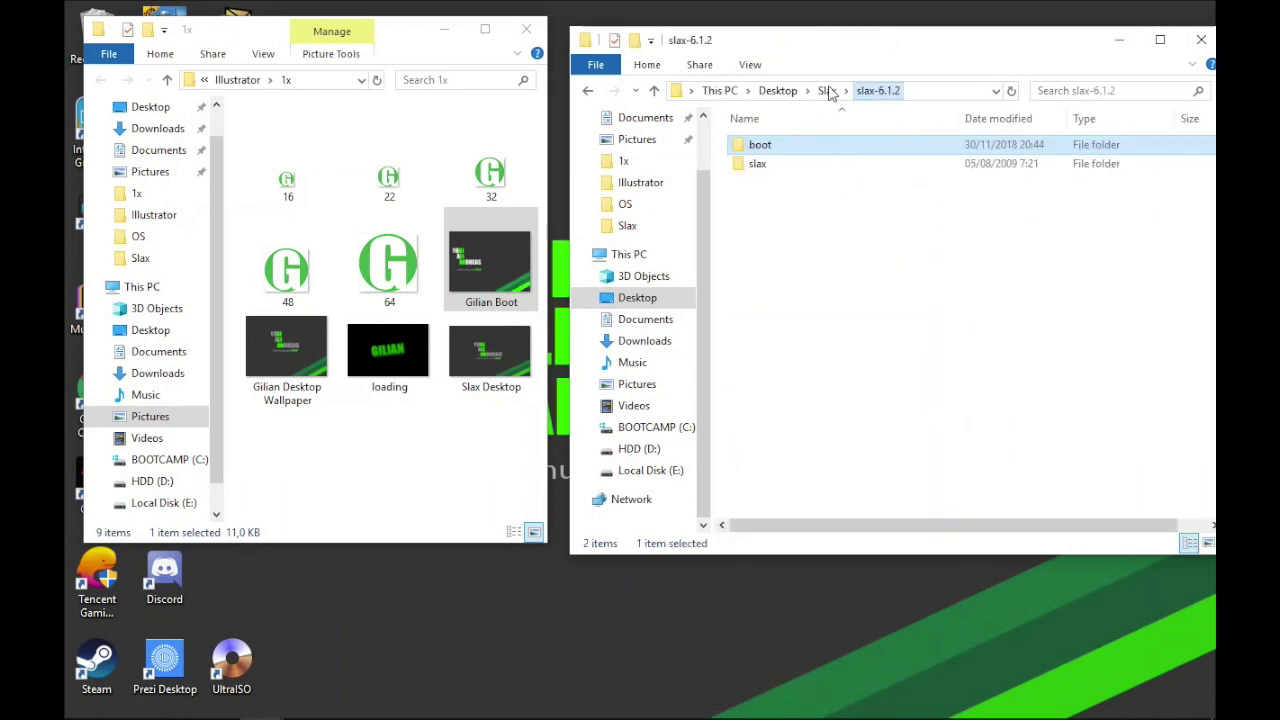
double_click(785, 170)
double_click(762, 145)
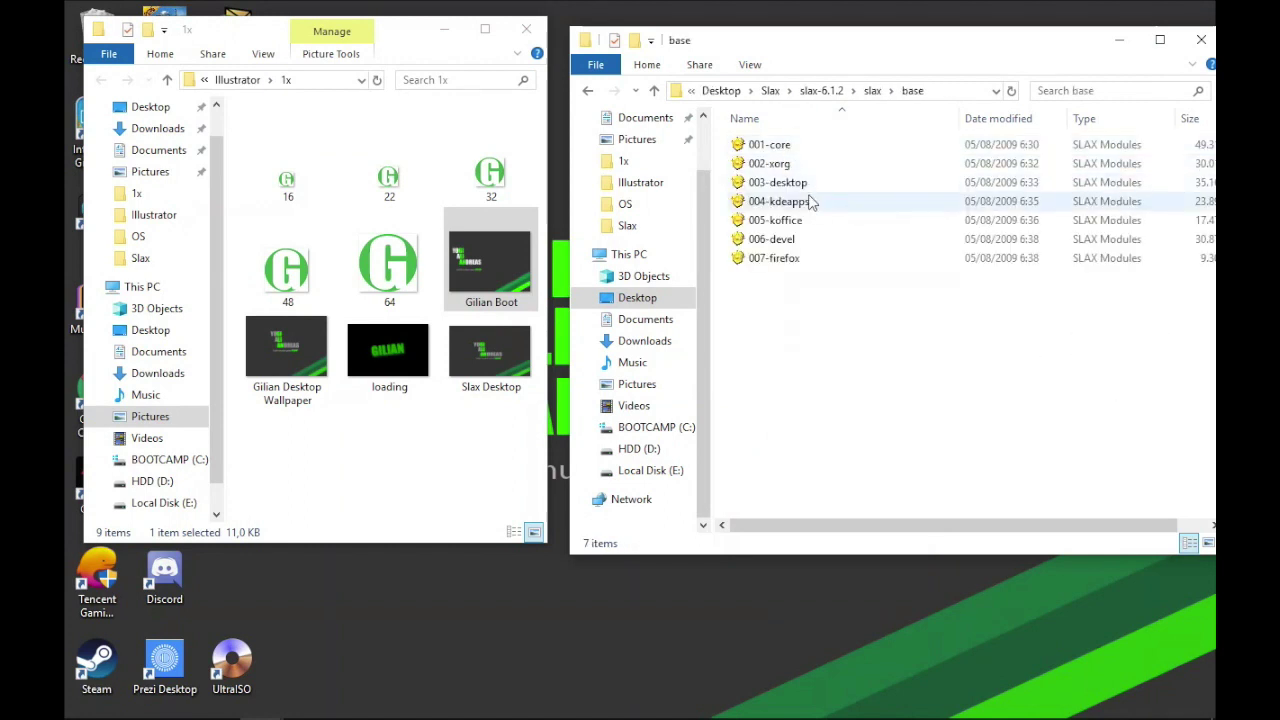
Extract the 003-desktop SLAX module into the base folder and dismiss the completion message.
click(792, 185)
right_click(842, 188)
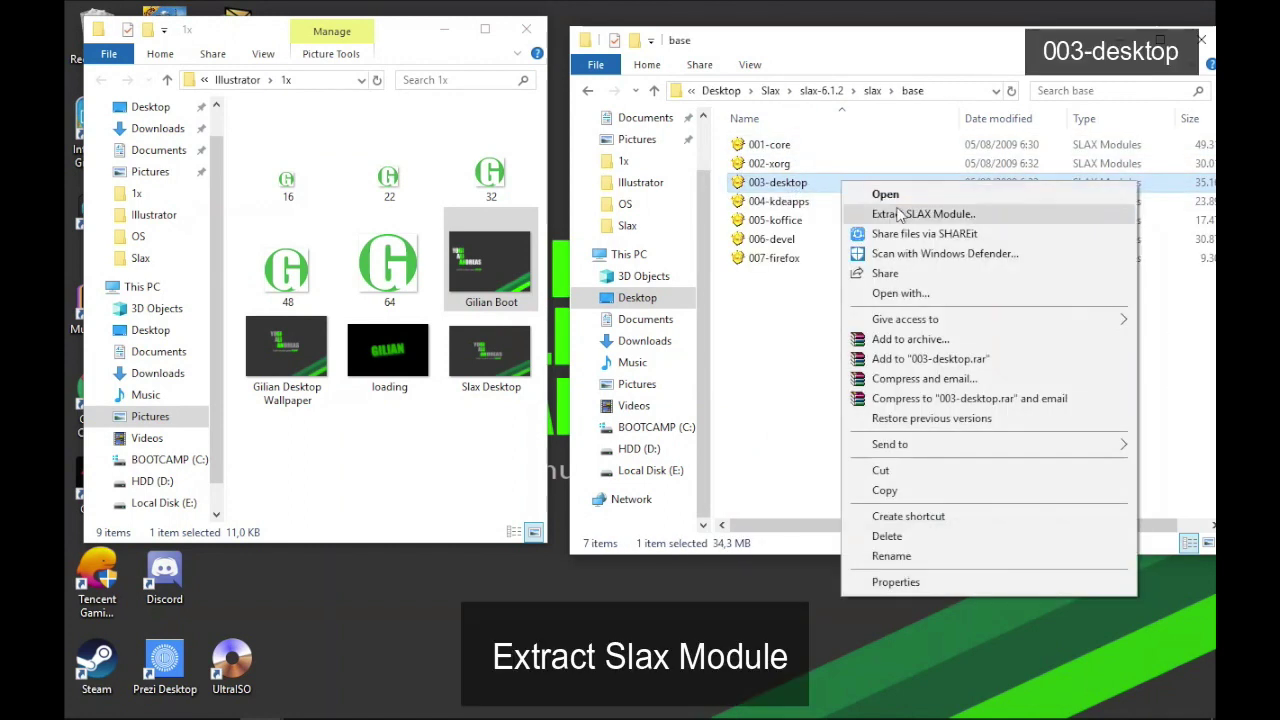
click(888, 211)
drag(898, 220, 463, 325)
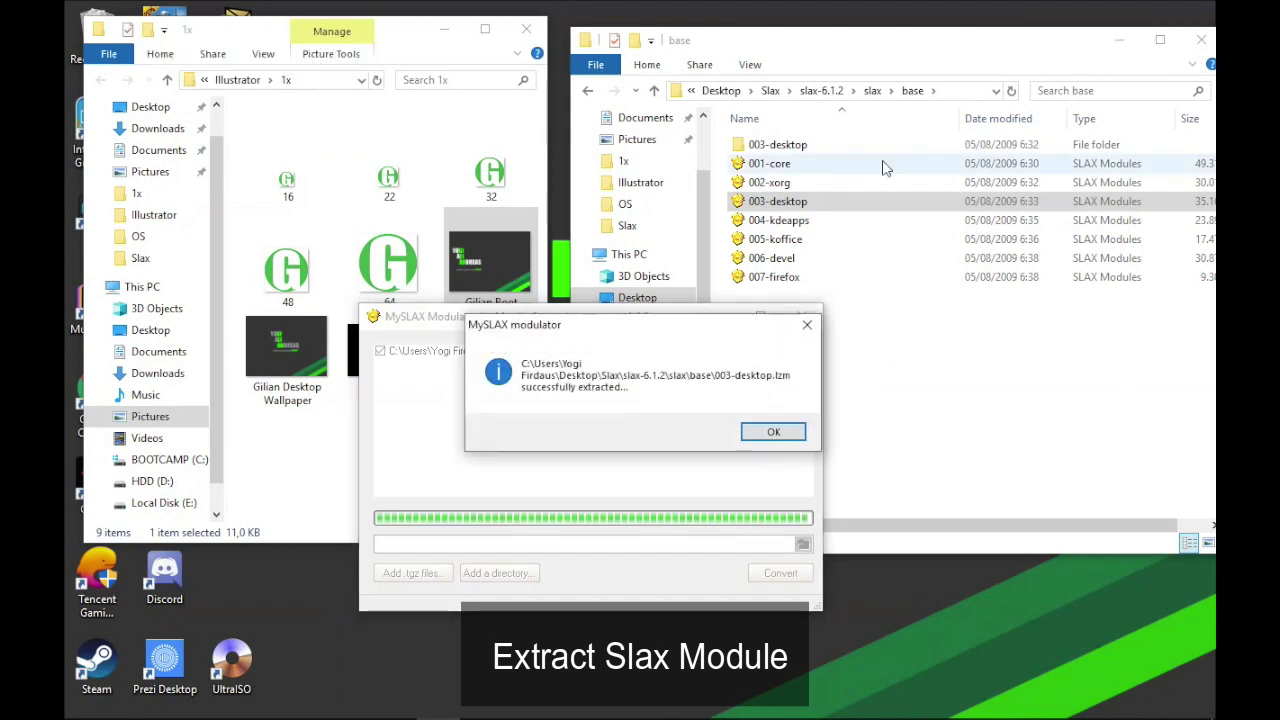
click(772, 432)
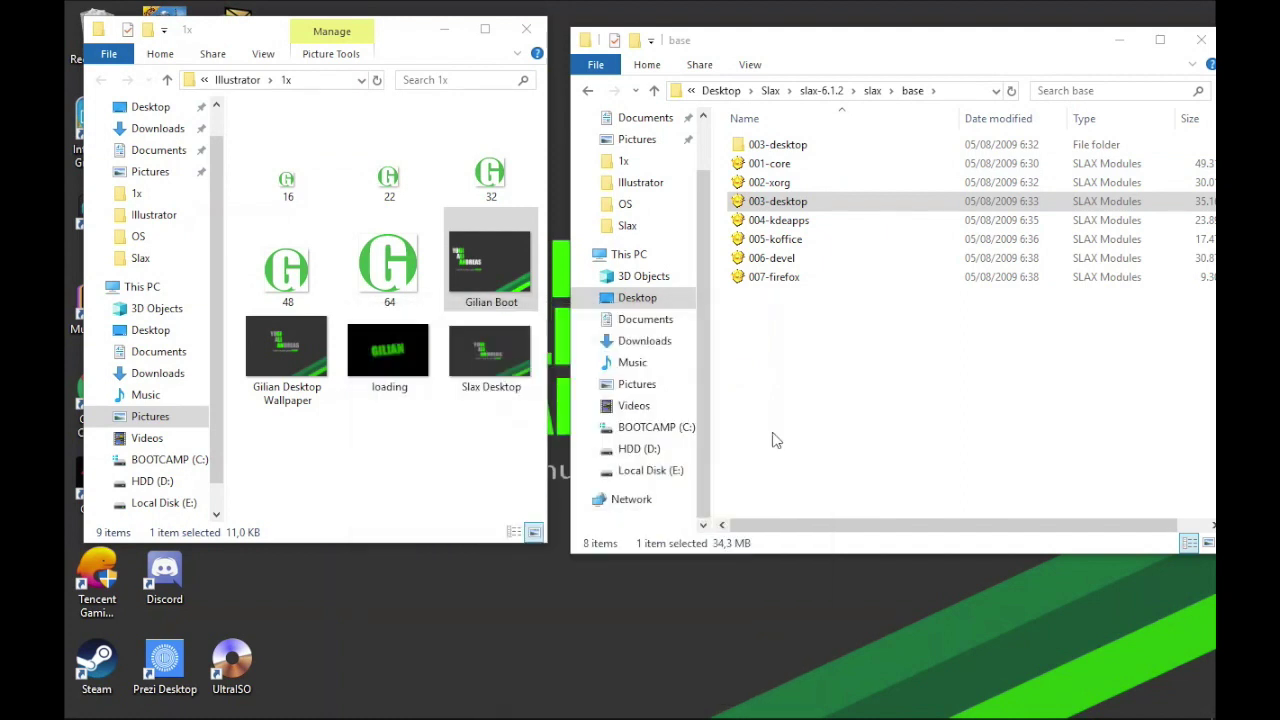
Open the usr/share/apps folder inside the extracted 003-desktop folder.
double_click(776, 145)
double_click(766, 219)
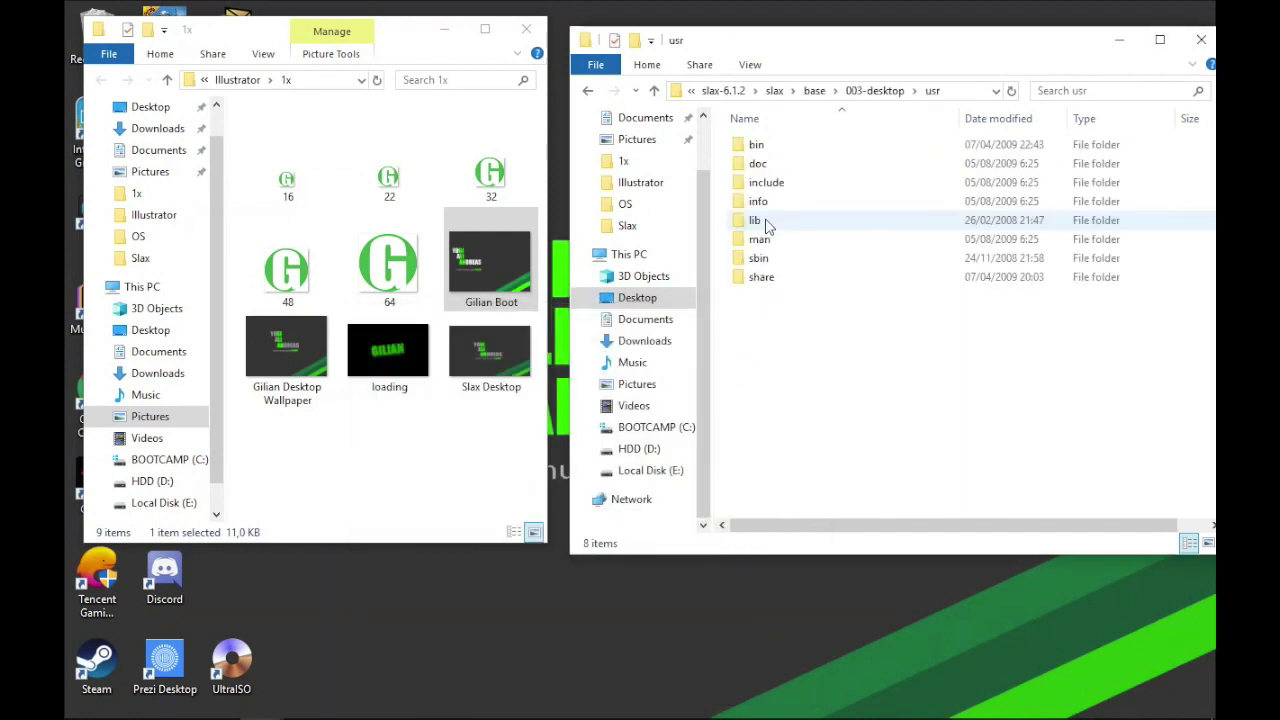
double_click(768, 270)
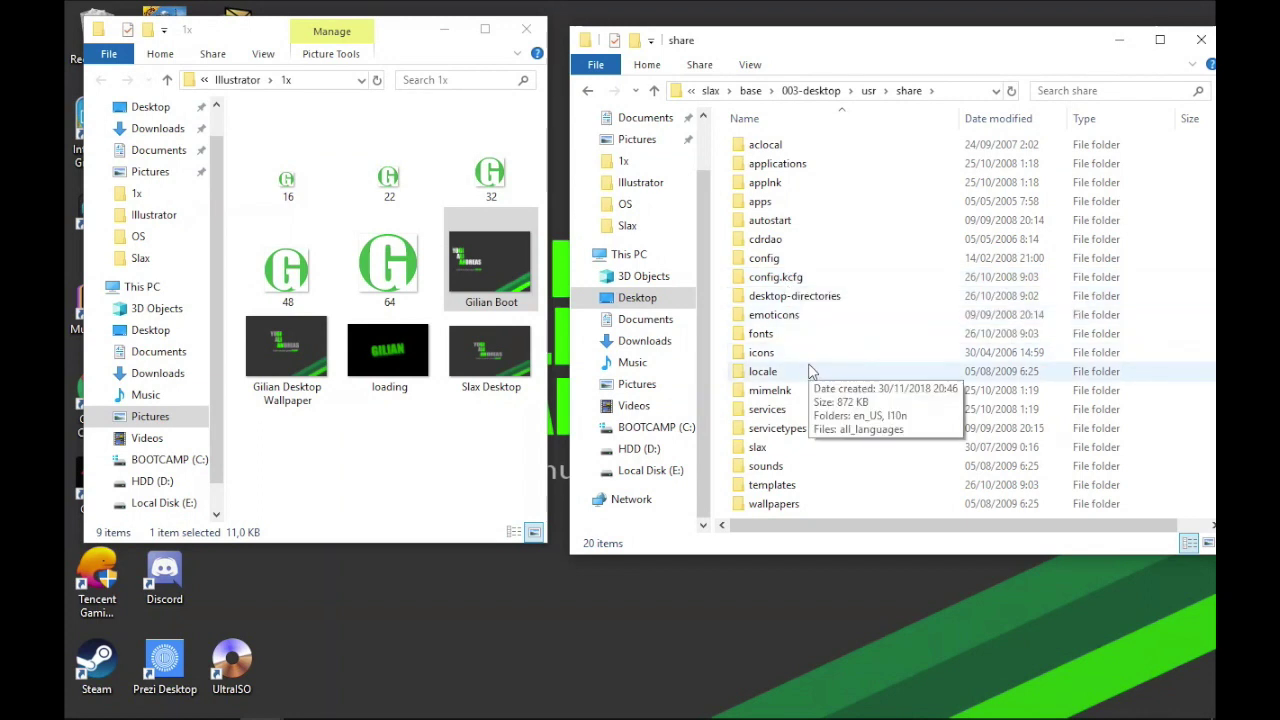
double_click(806, 202)
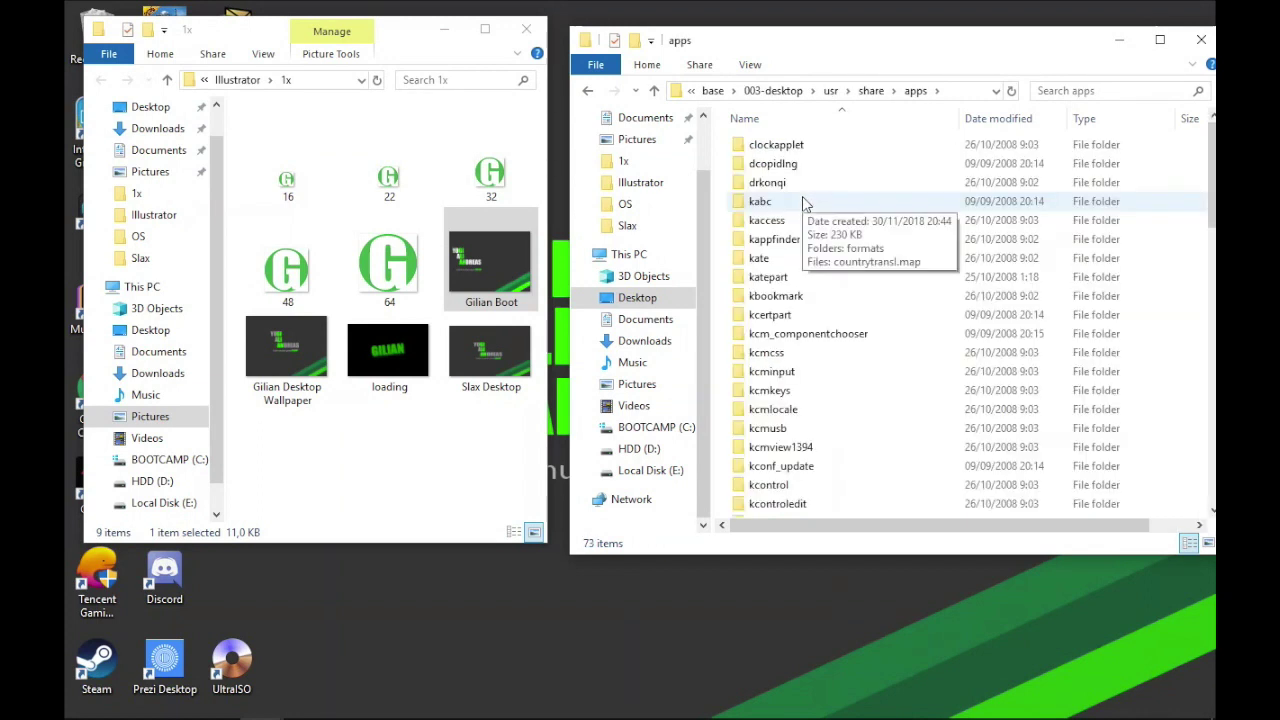
Open the ksplash/Themes/Default folder within apps and select the splash_top image.
click(806, 202)
text(km)
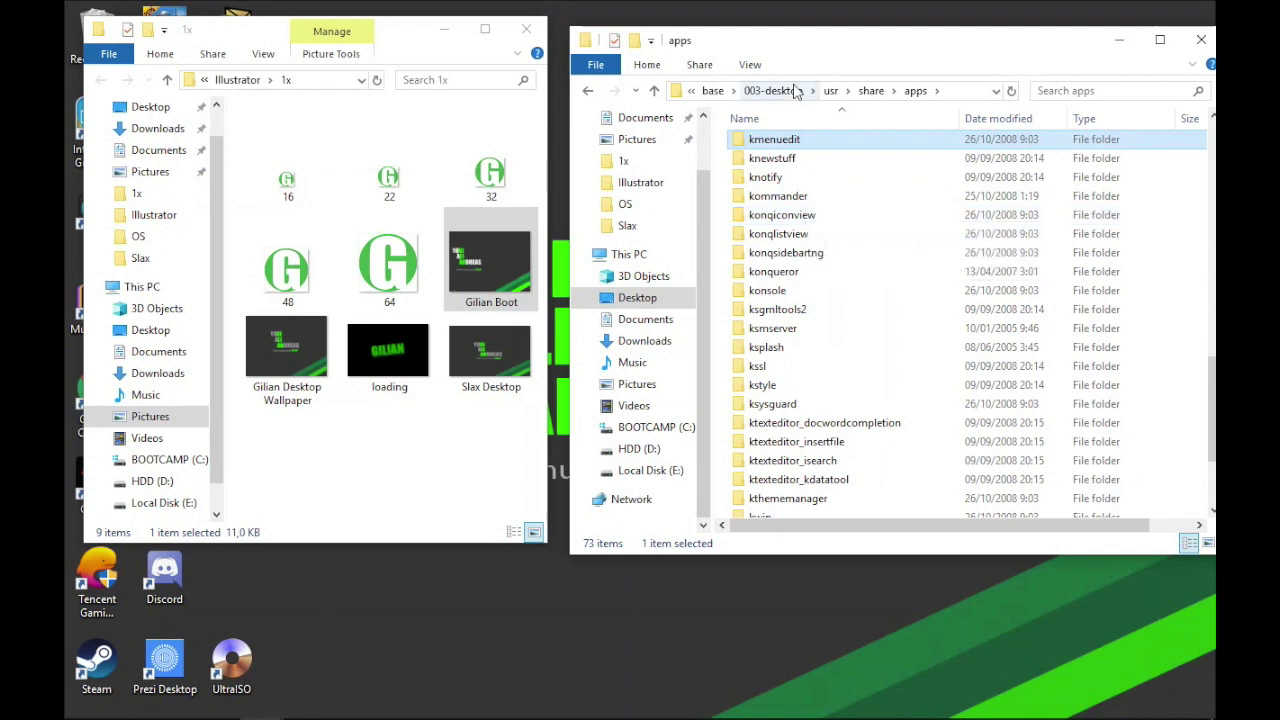
text(ksm)
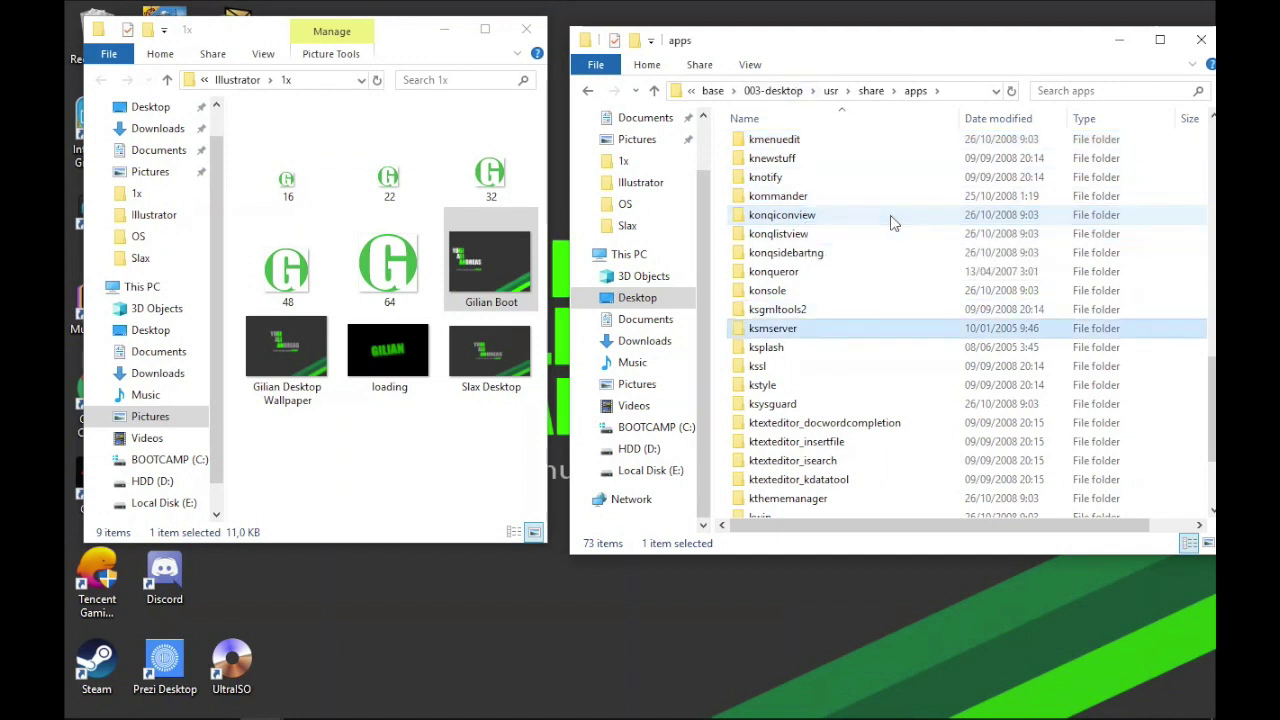
double_click(770, 347)
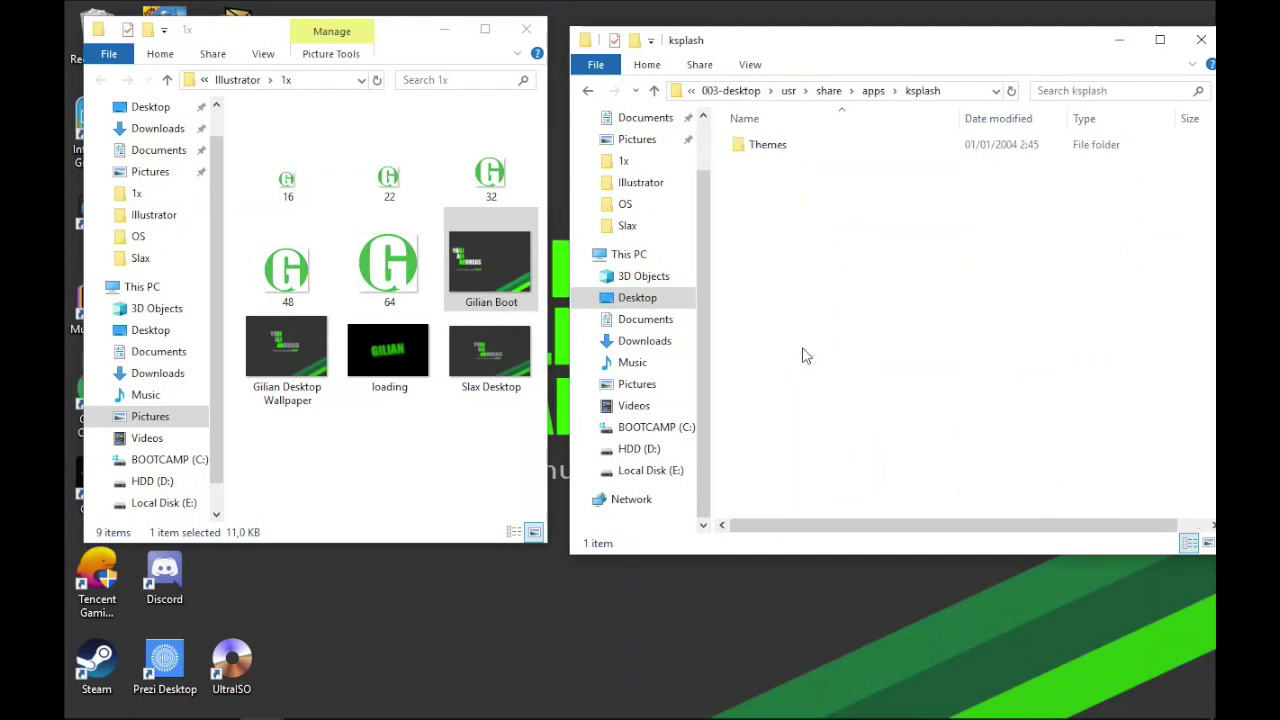
double_click(803, 148)
double_click(806, 147)
click(1071, 184)
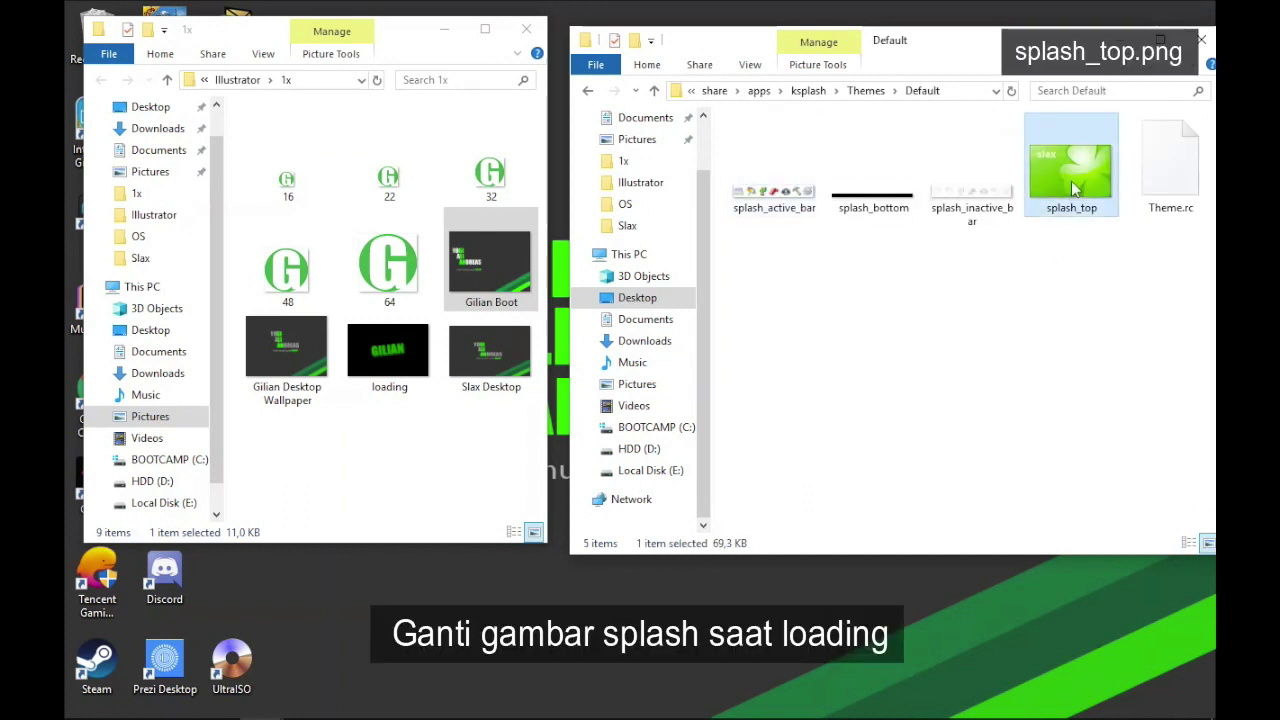
Delete the splash_top image from the Default theme folder and move the loading image from the 1x folder into it.
right_click(1050, 193)
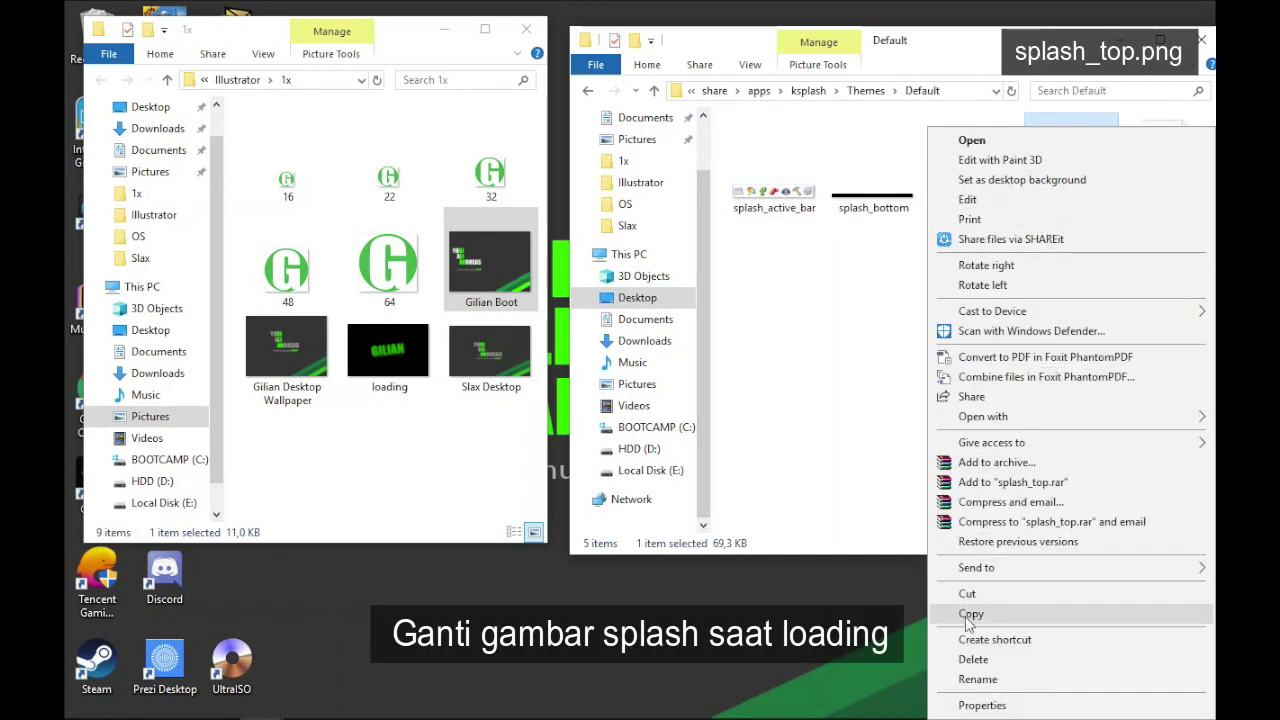
click(988, 660)
click(400, 408)
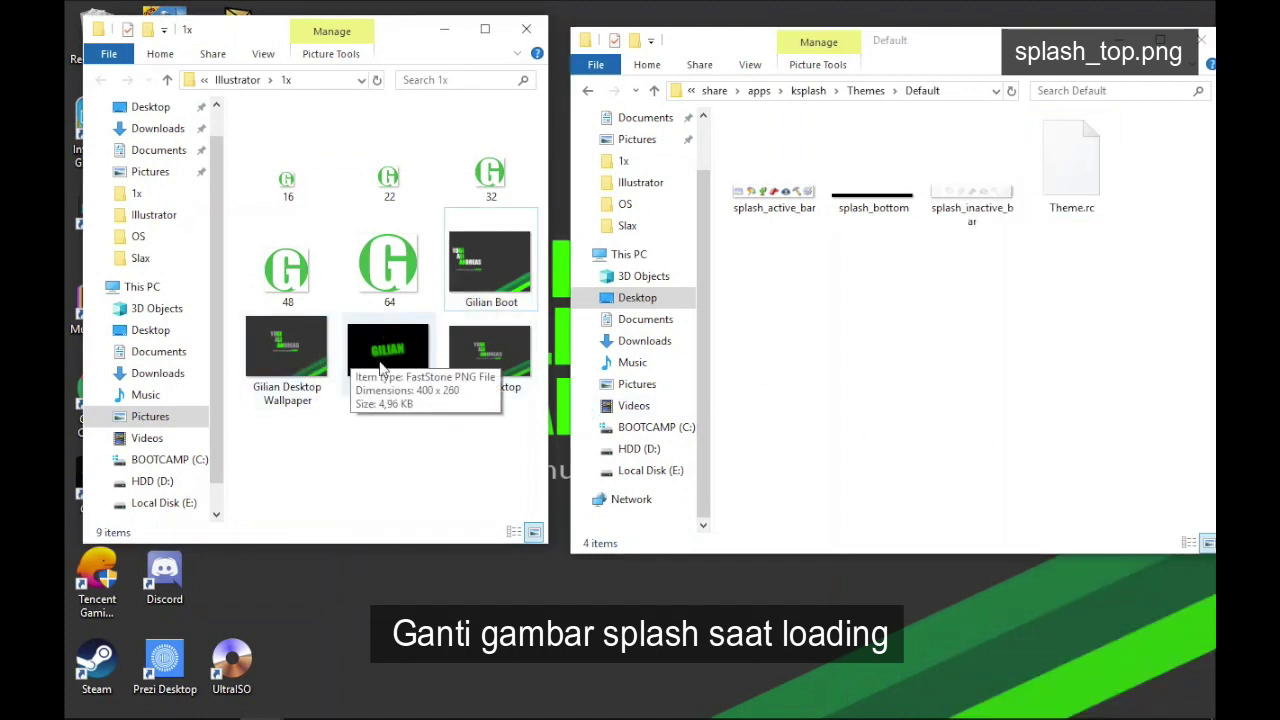
drag(385, 360, 912, 370)
Copy the loading image back into the 1x folder and rename the one in the Default folder as splash_top.
right_click(781, 201)
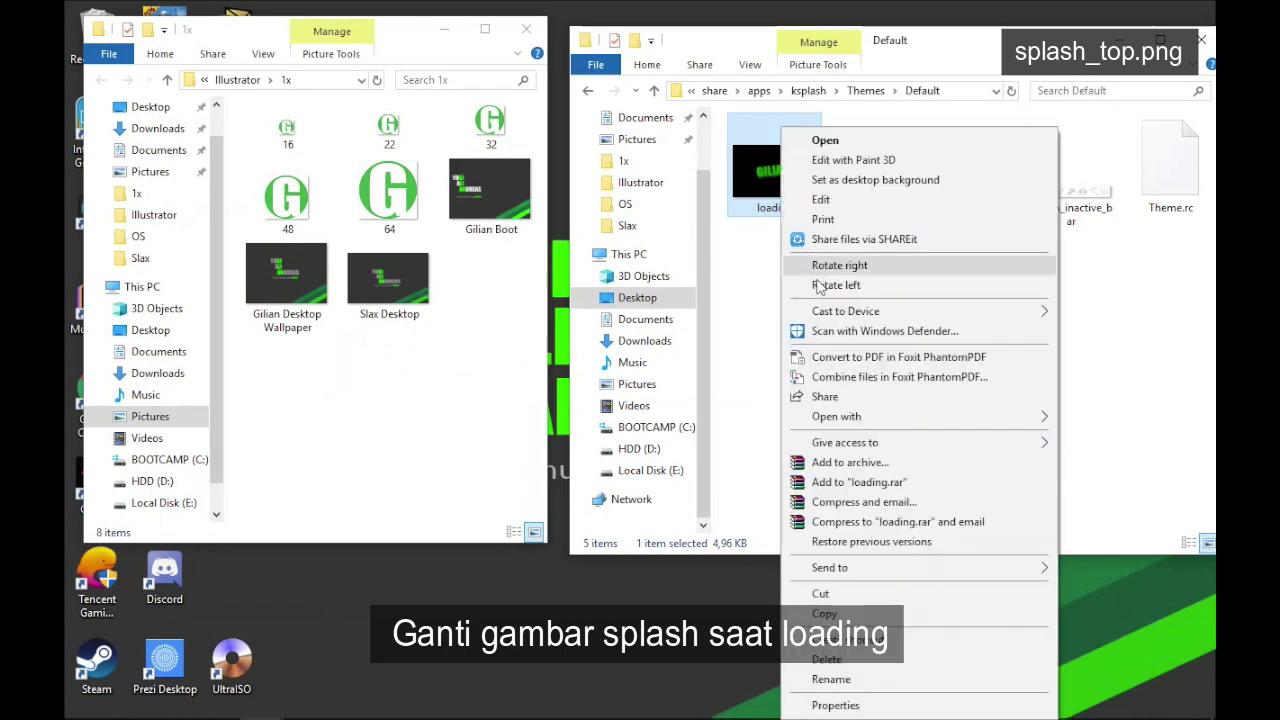
click(832, 615)
right_click(415, 399)
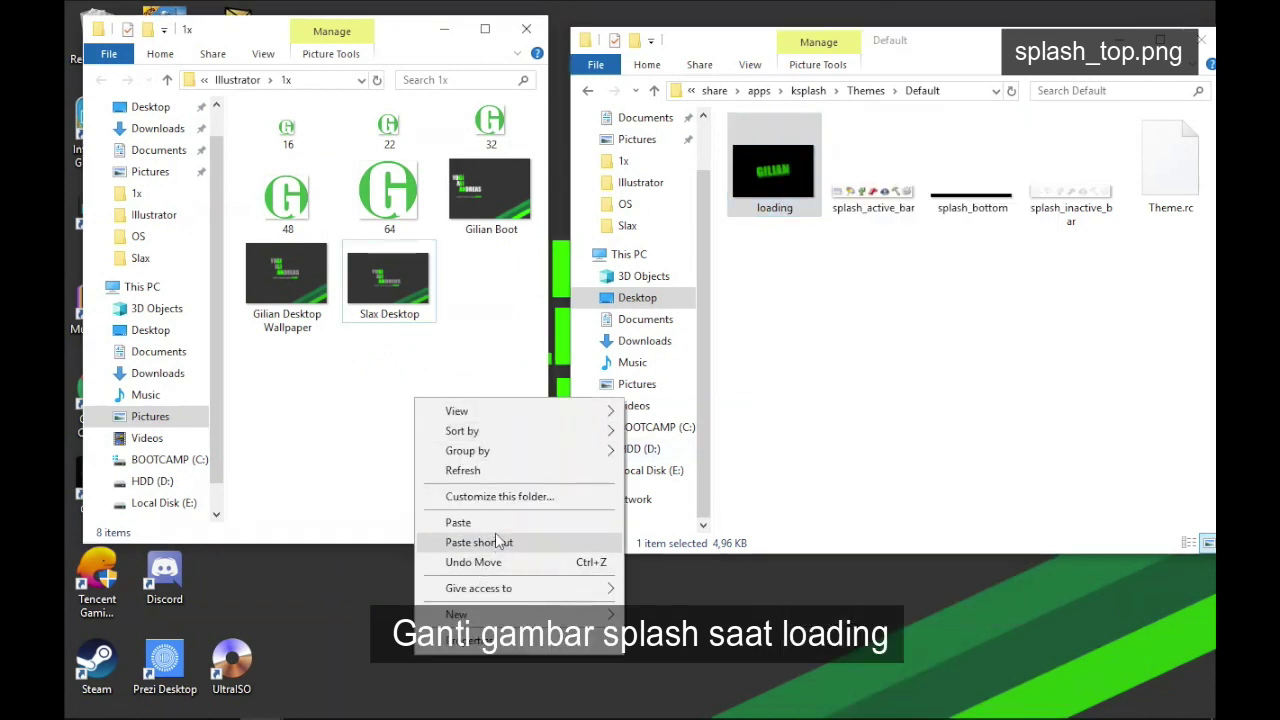
click(457, 522)
click(781, 181)
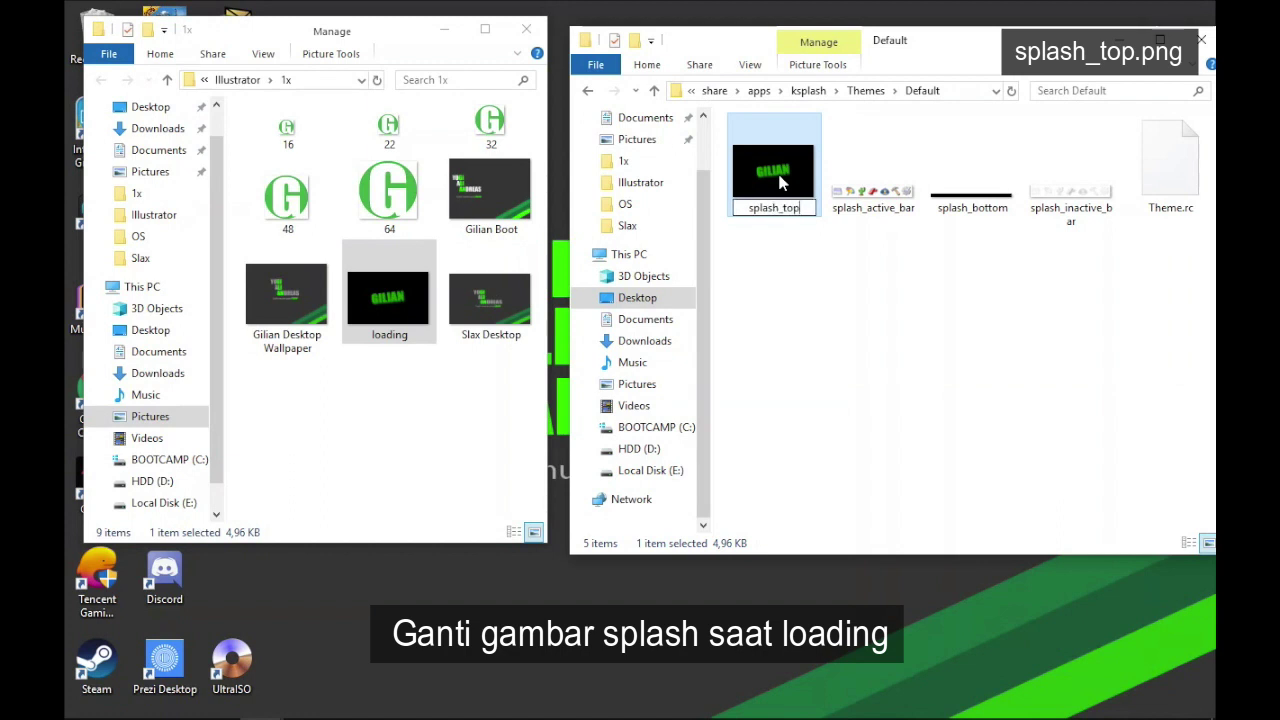
click(820, 282)
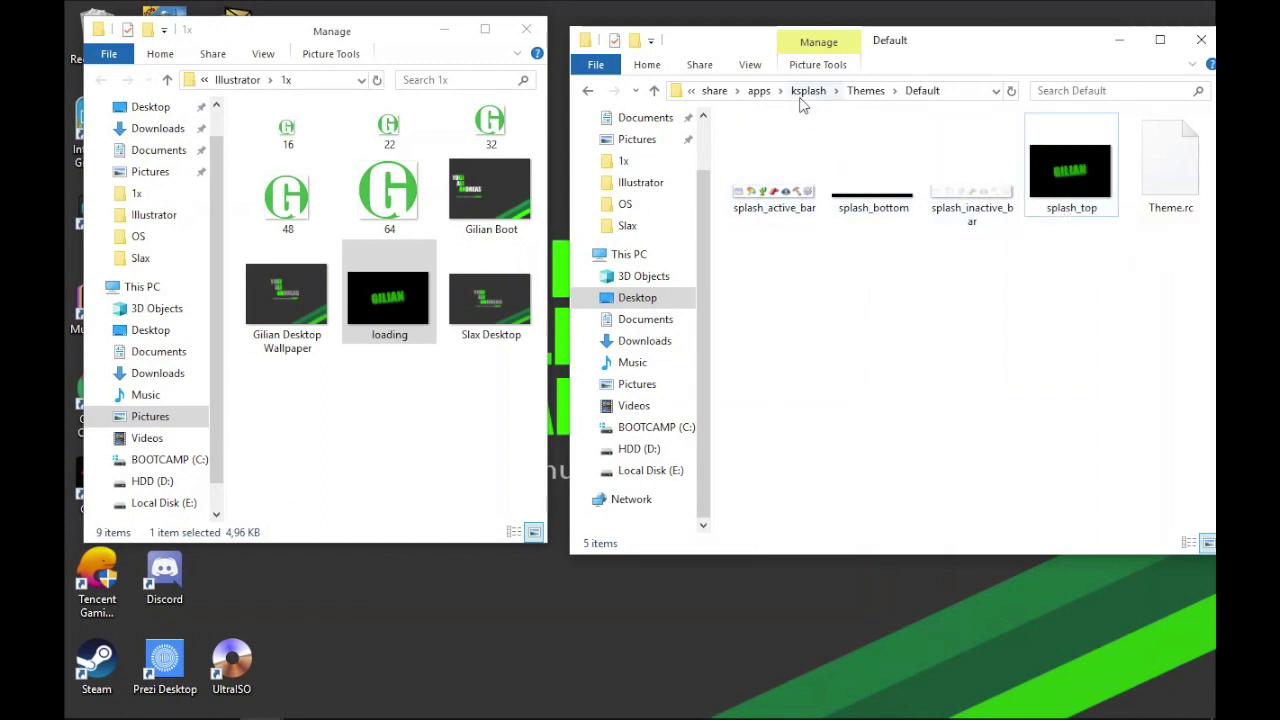
Go back to the share folder and open icons/crystalsvg/16x16/apps inside it.
click(716, 92)
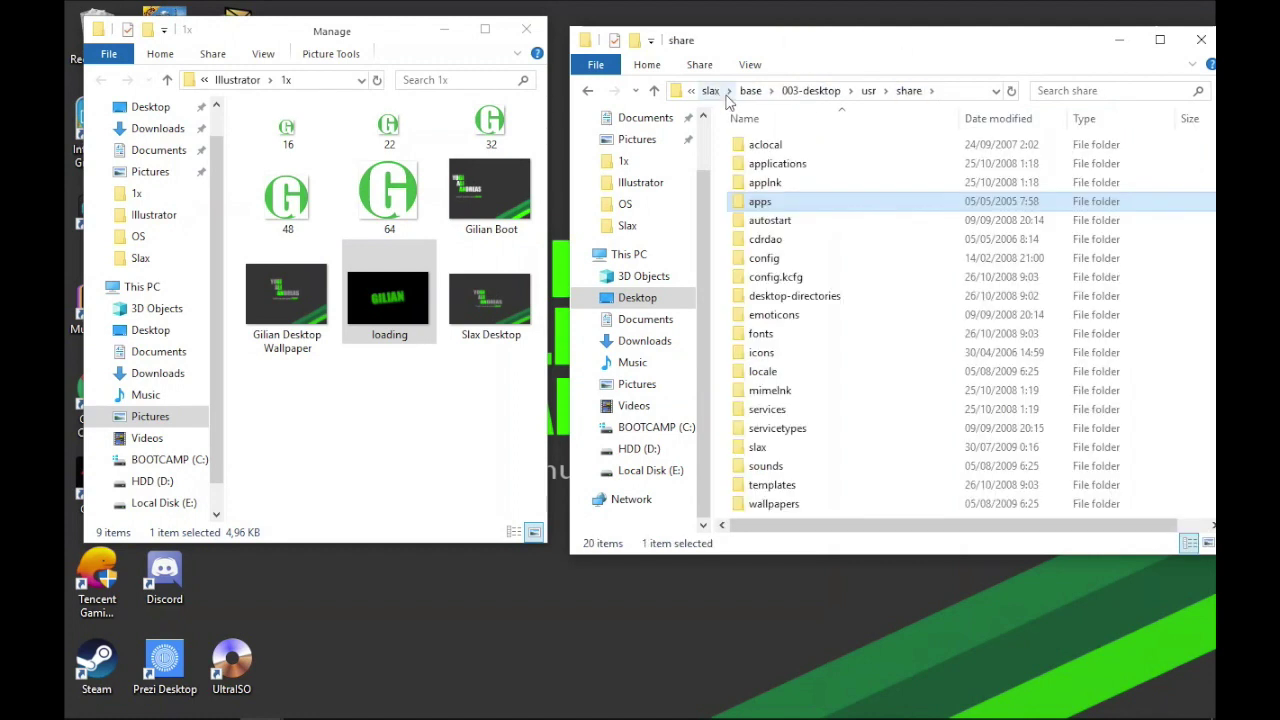
click(765, 352)
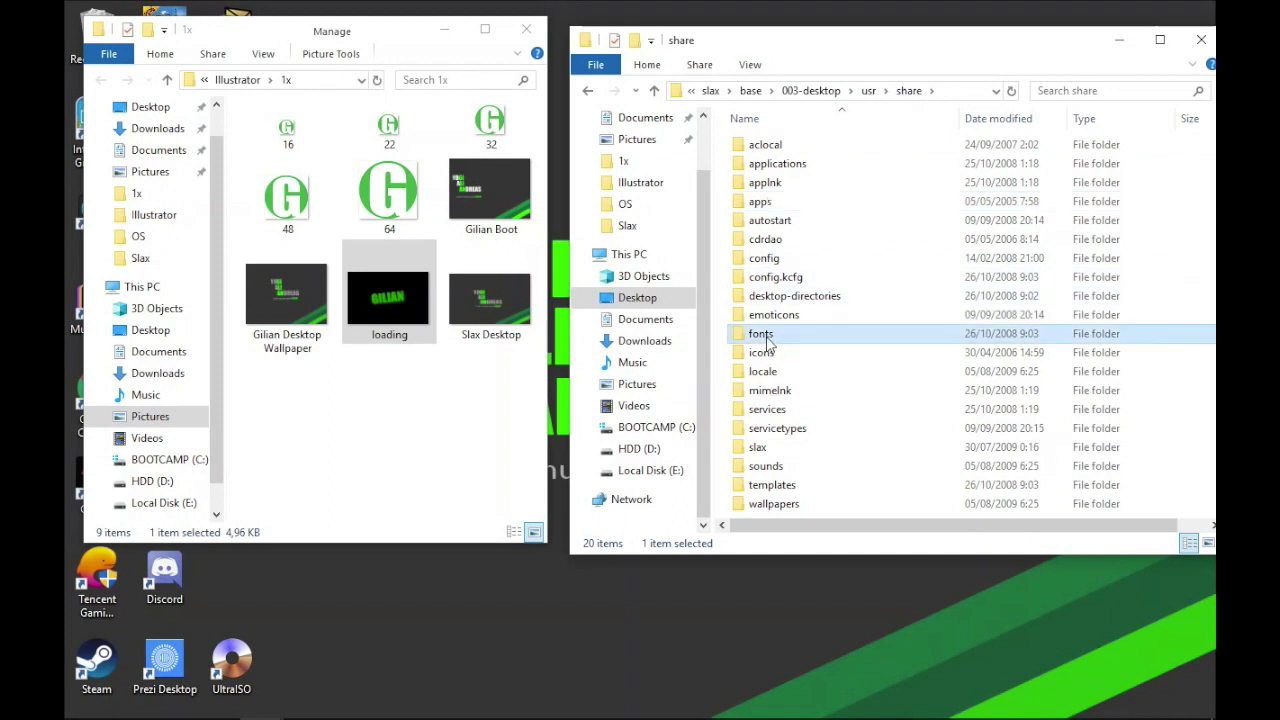
double_click(788, 356)
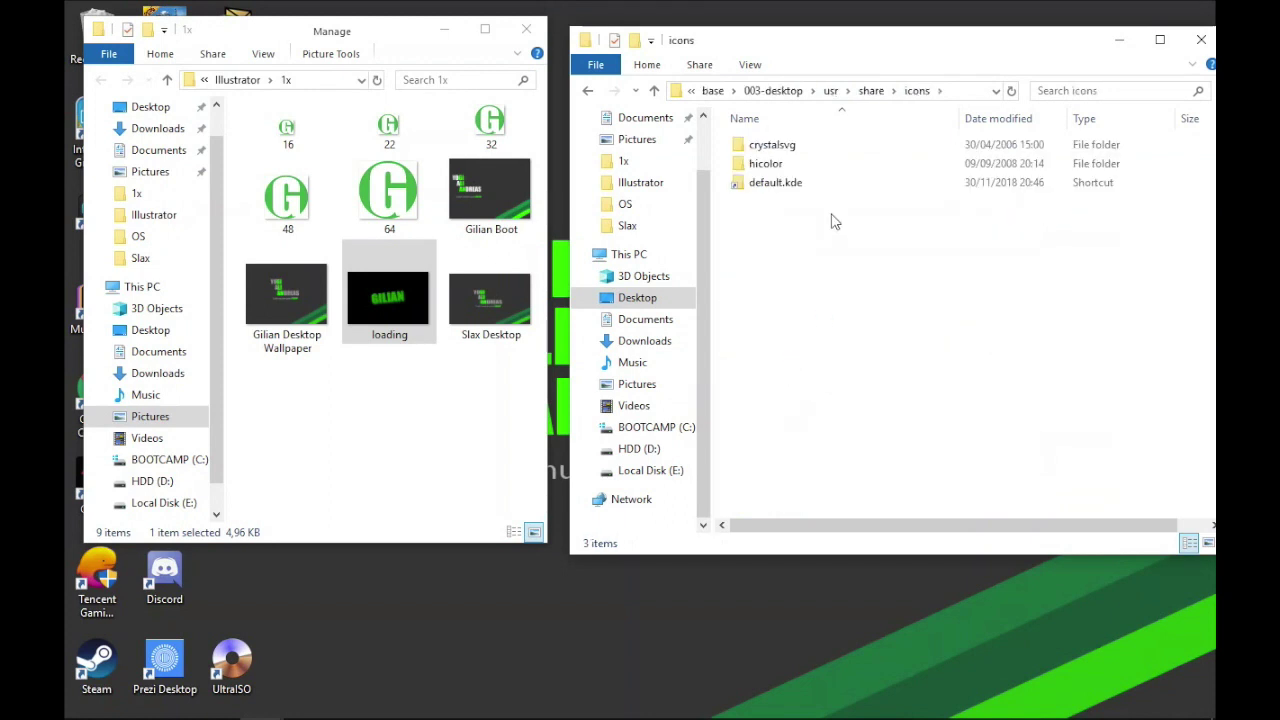
double_click(788, 148)
click(793, 152)
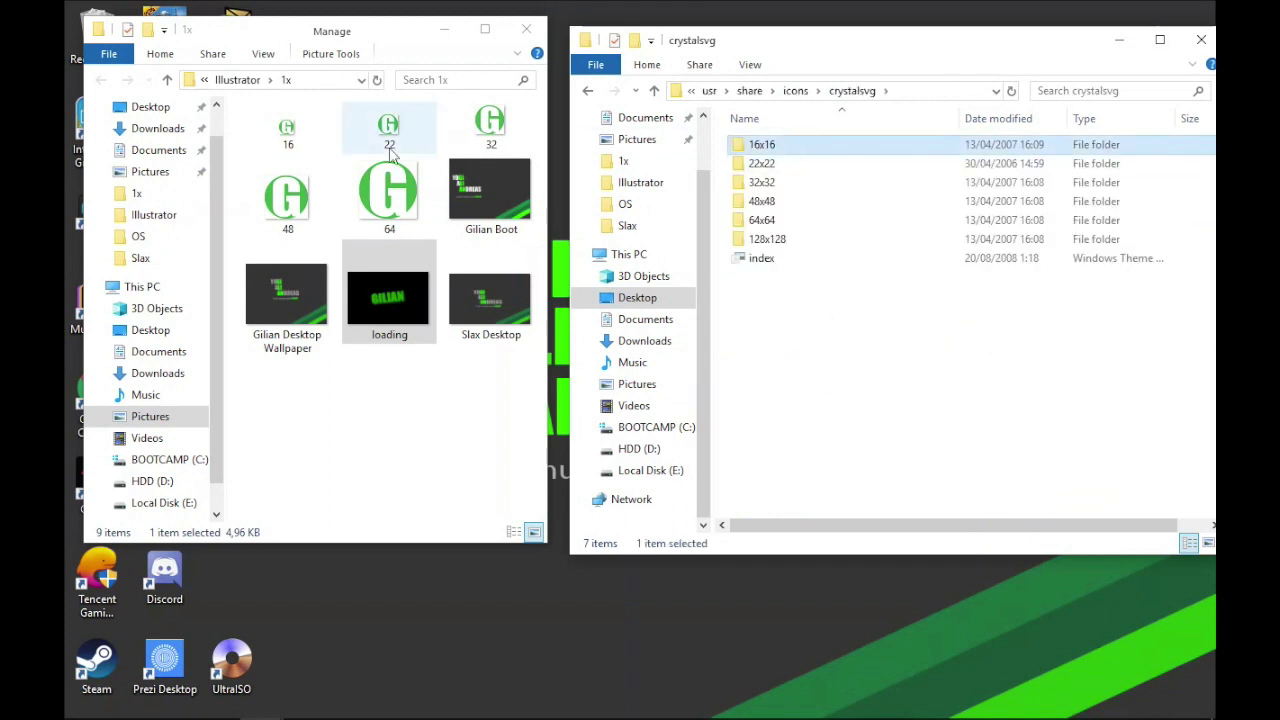
click(288, 128)
double_click(765, 146)
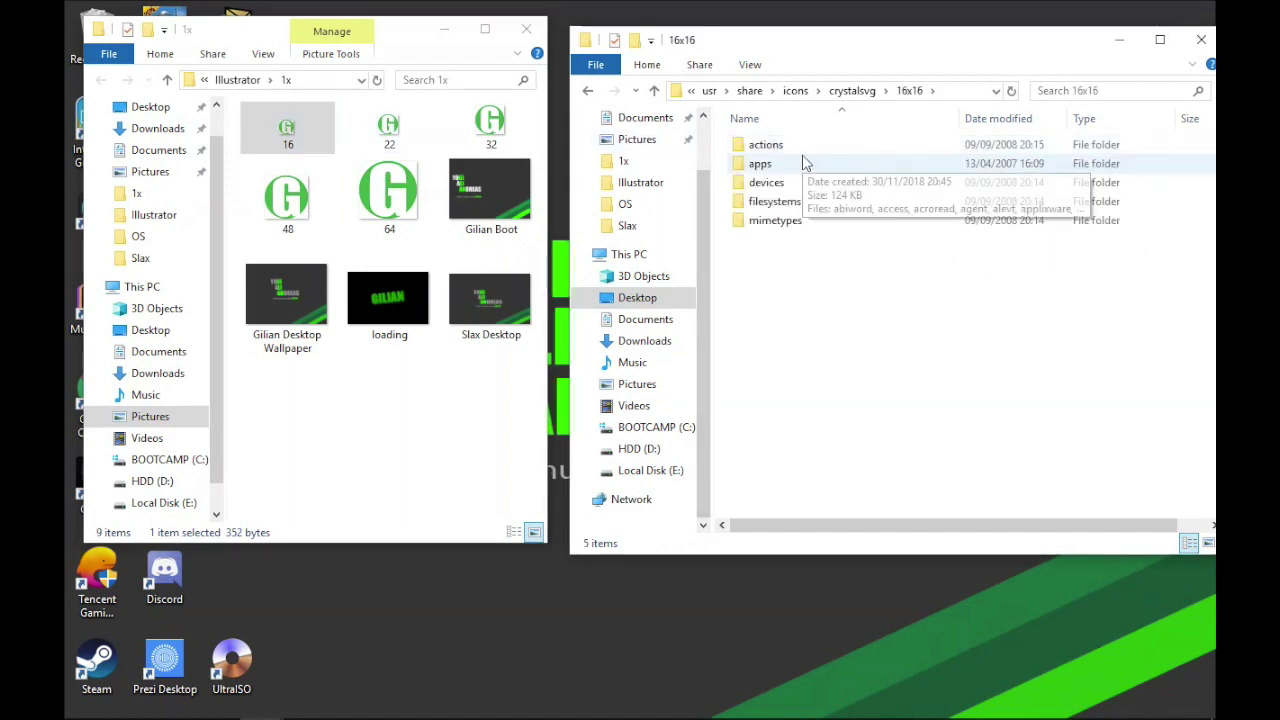
double_click(773, 165)
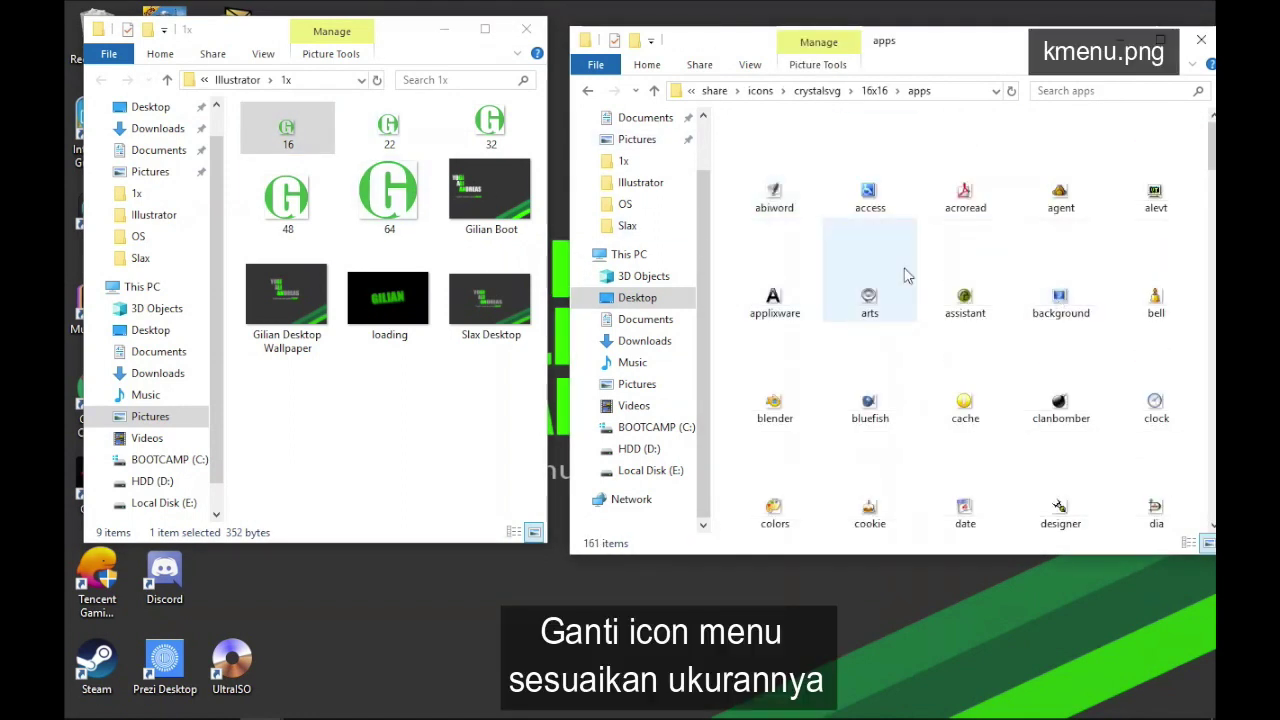
Find the kmenu icon in the 16x16 apps folder and delete it.
scroll(1120, 284, down, 2)
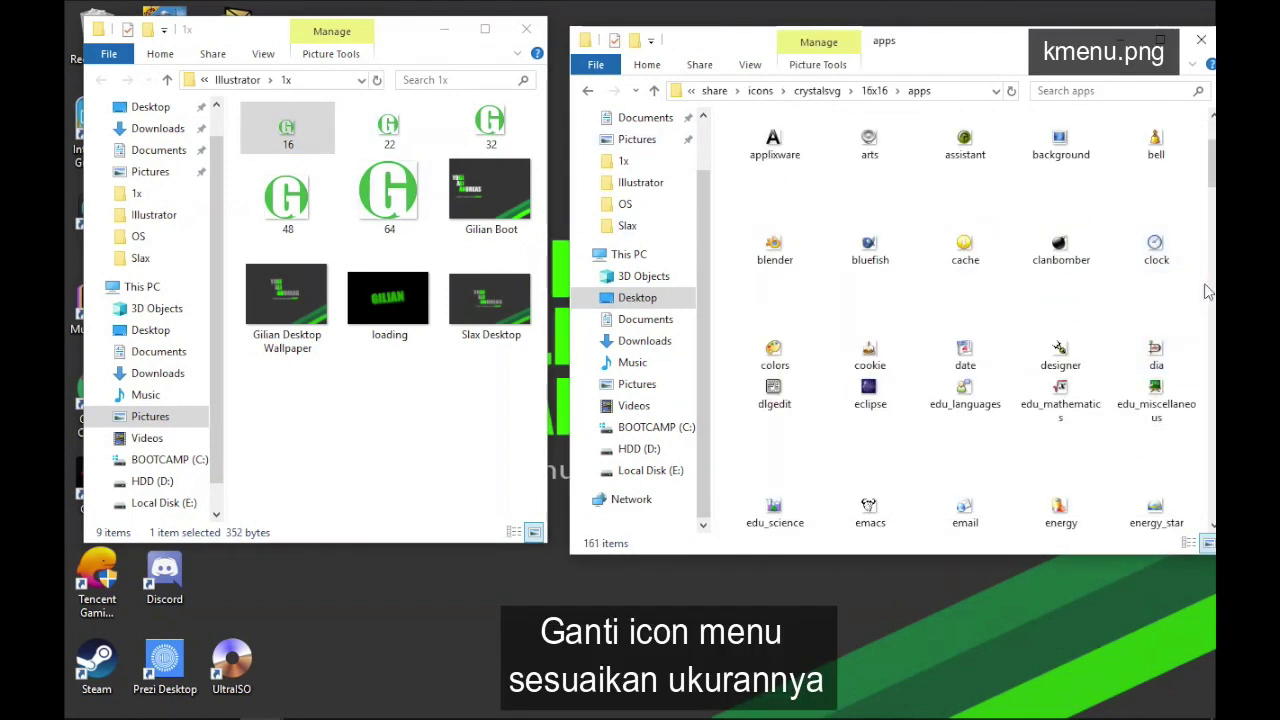
text(kmenu)
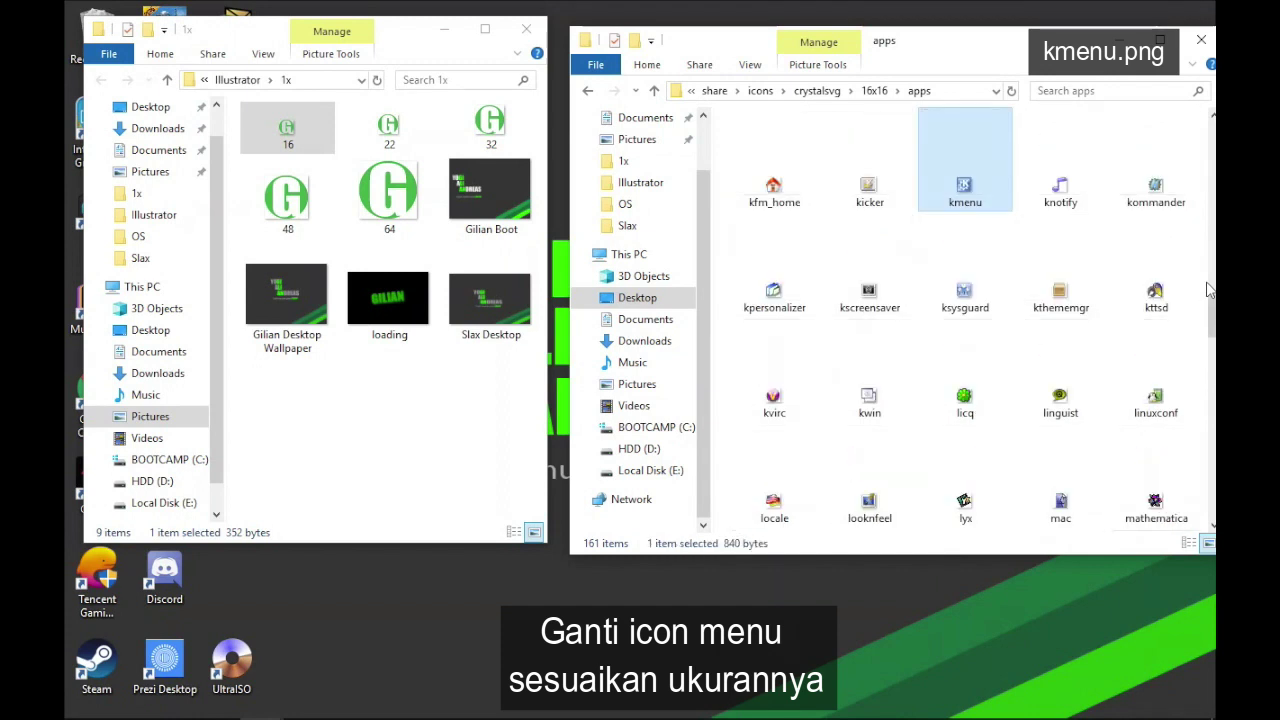
right_click(968, 190)
click(1028, 662)
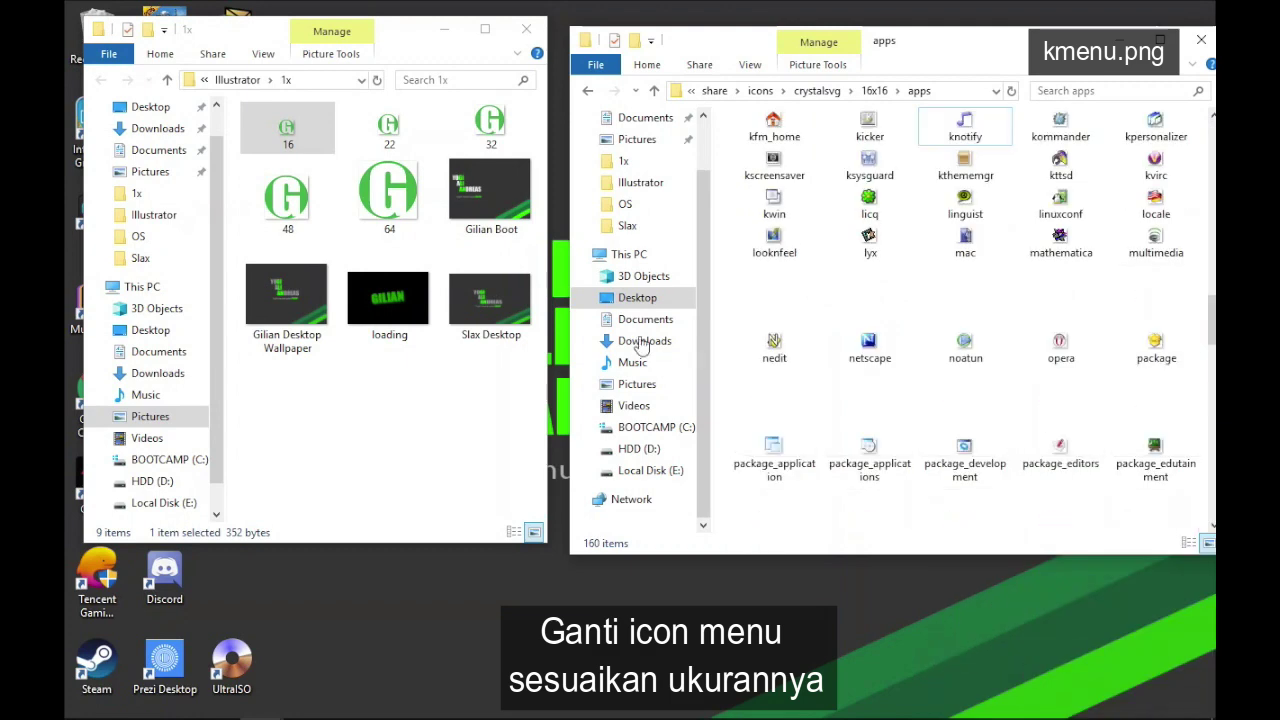
Copy the 16 icon from the 1x folder into the 16x16 apps folder and rename the copy as kmenu.
right_click(302, 130)
click(368, 614)
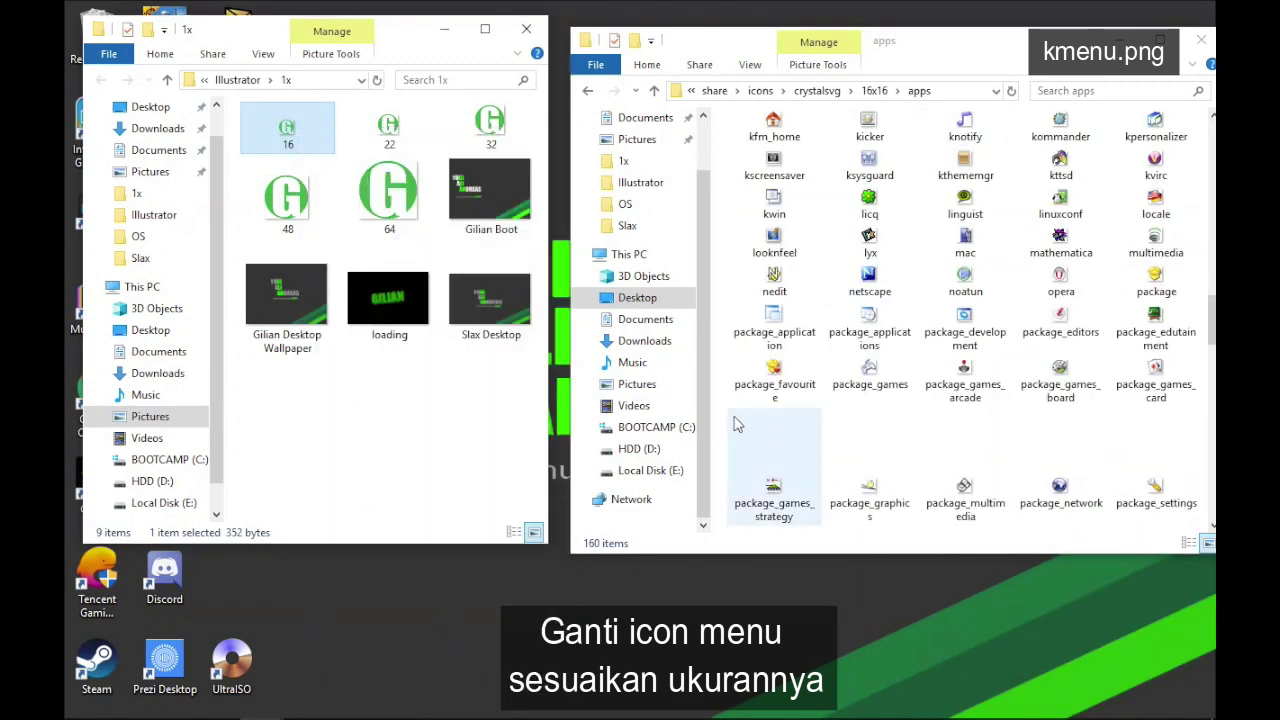
right_click(735, 425)
click(766, 534)
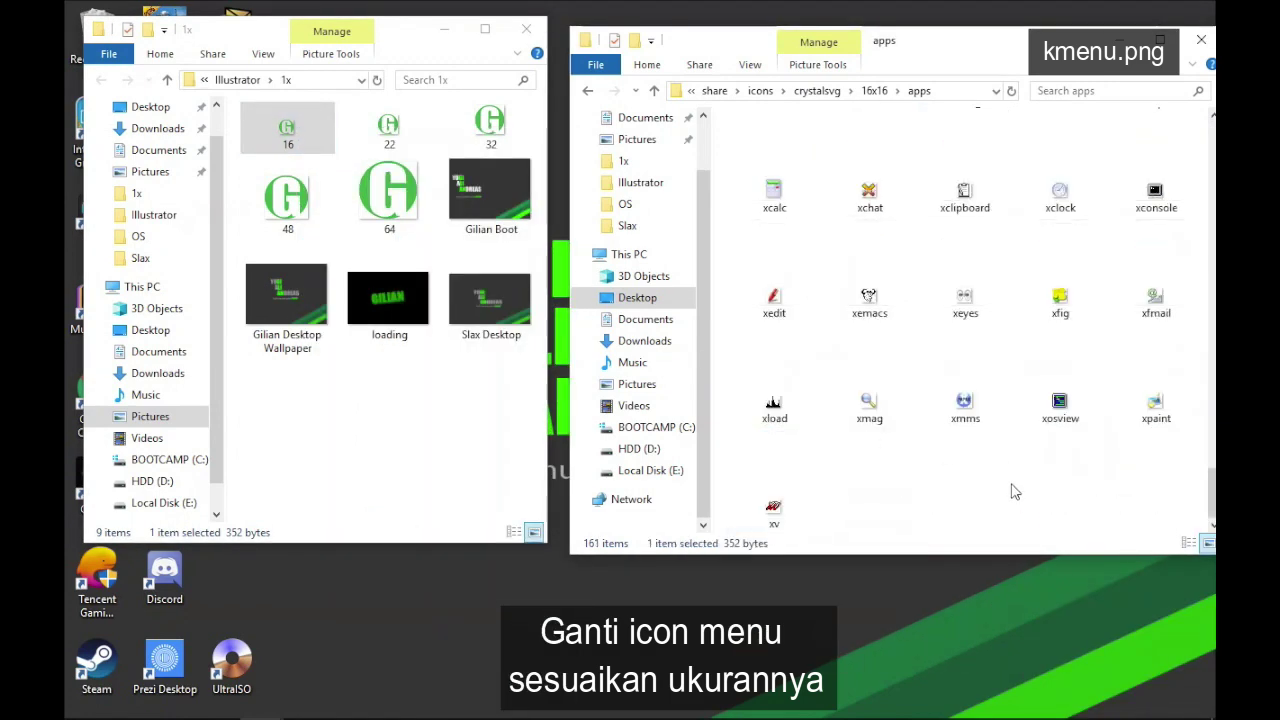
scroll(1010, 485, up, 15)
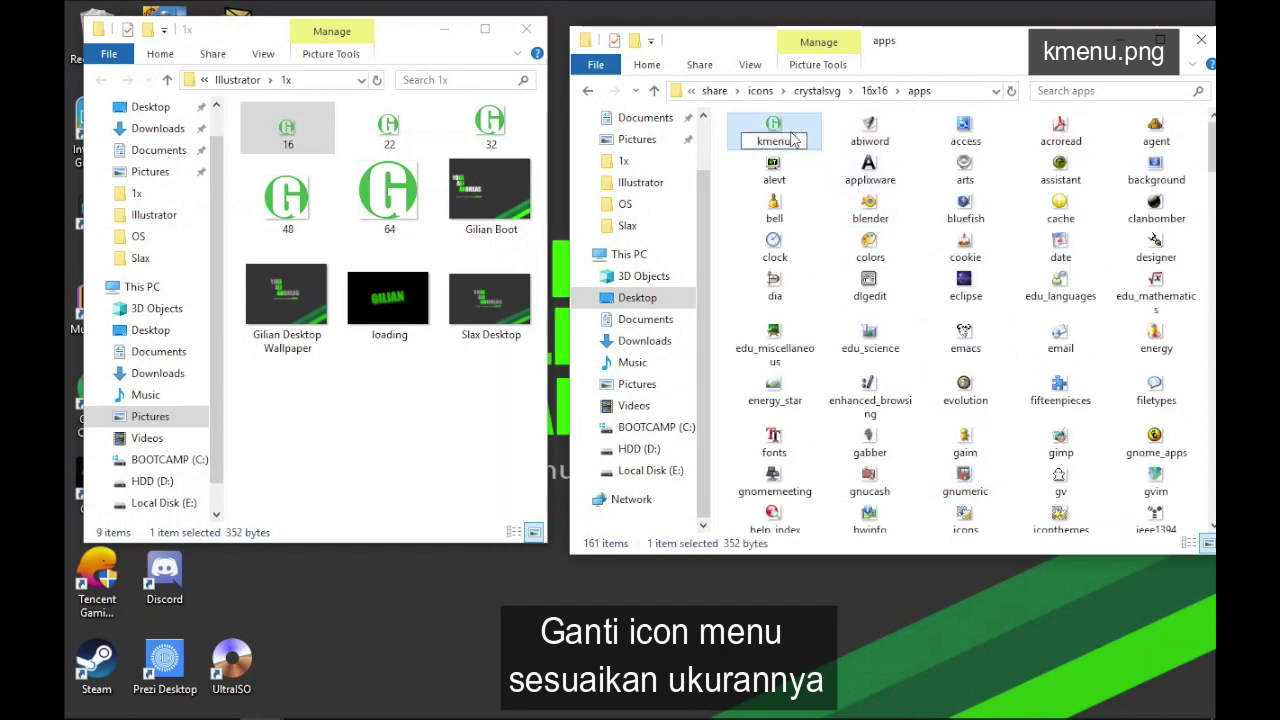
key(Return)
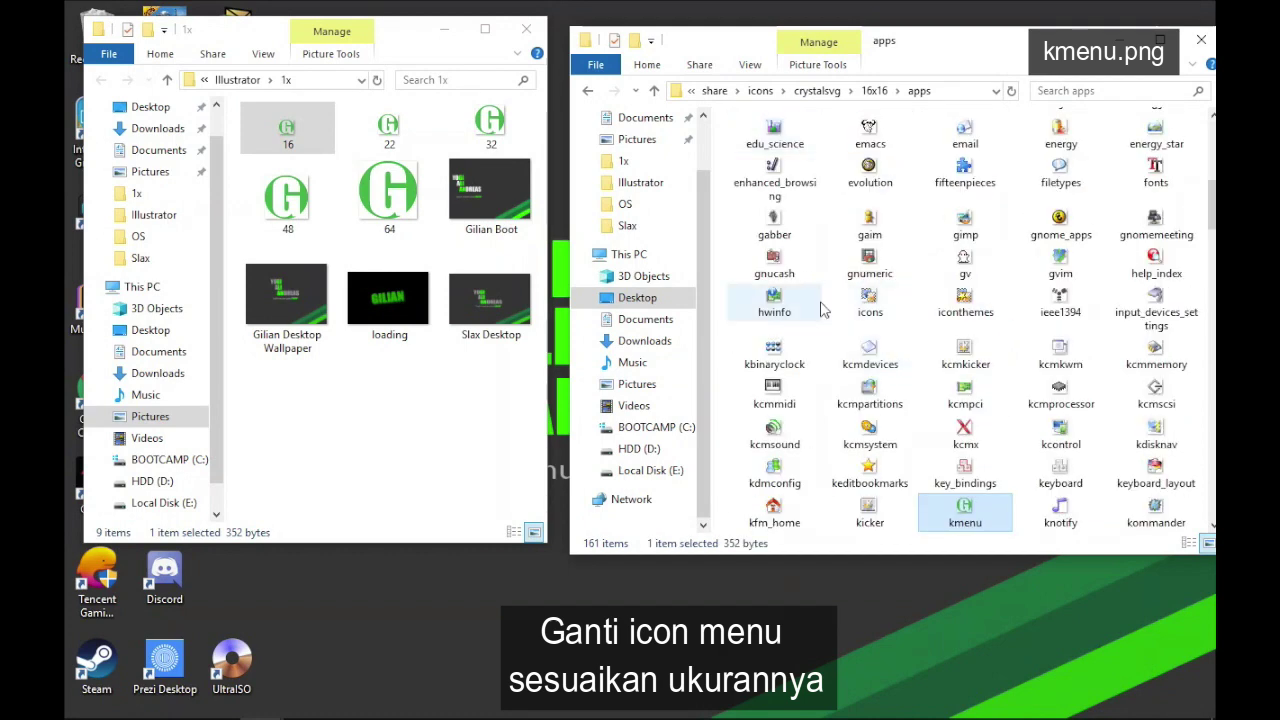
Open the apps folder inside crystalsvg/22x22 and copy the 22 icon from the 1x folder into it.
click(824, 92)
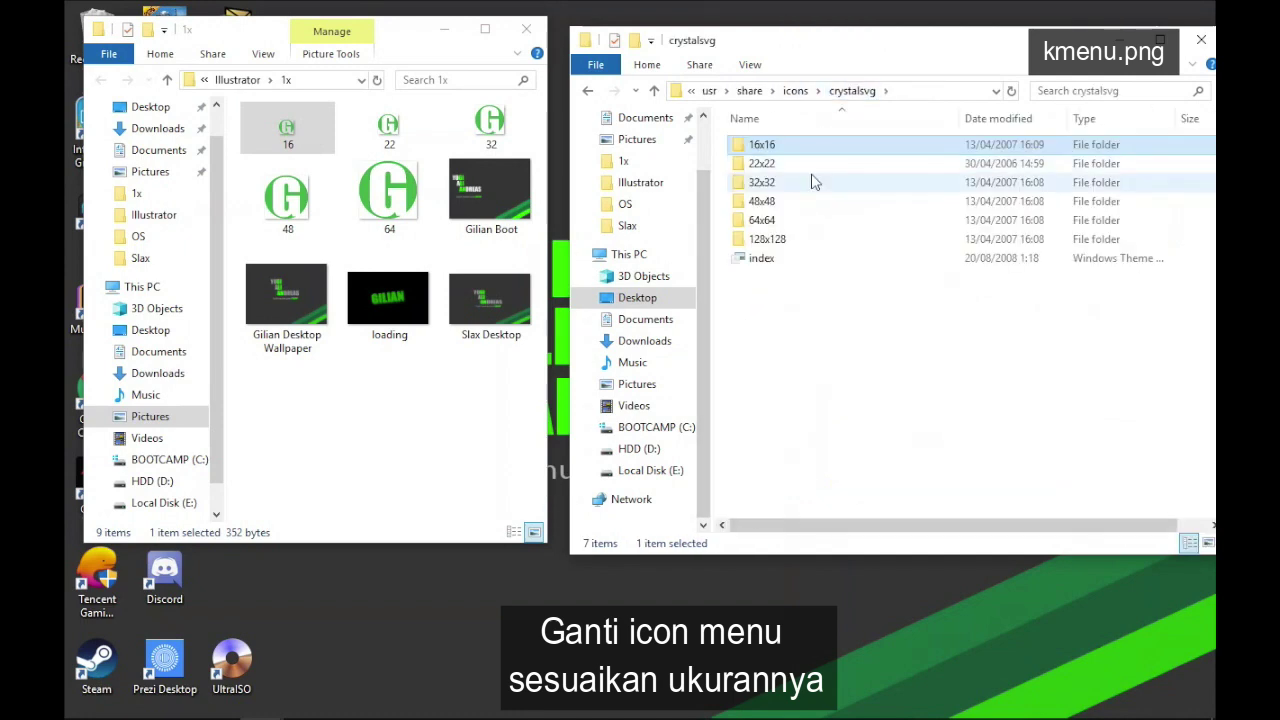
double_click(795, 161)
double_click(795, 165)
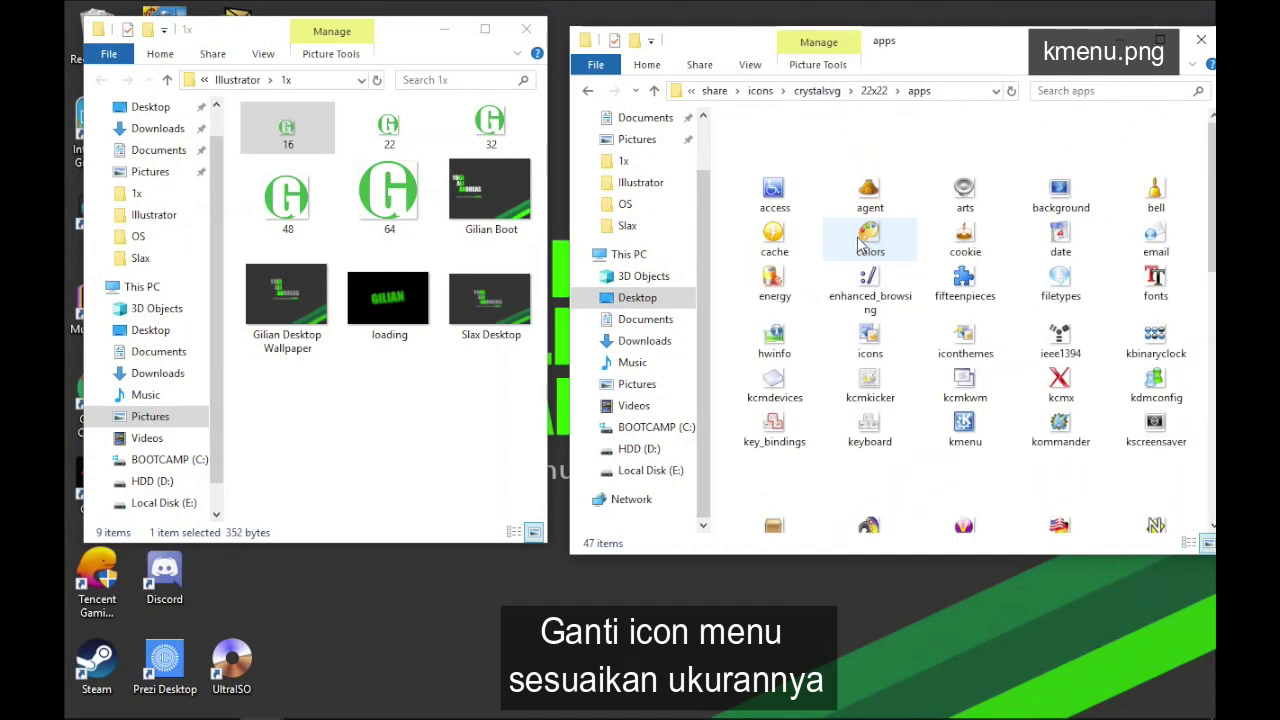
click(965, 425)
click(369, 125)
right_click(369, 125)
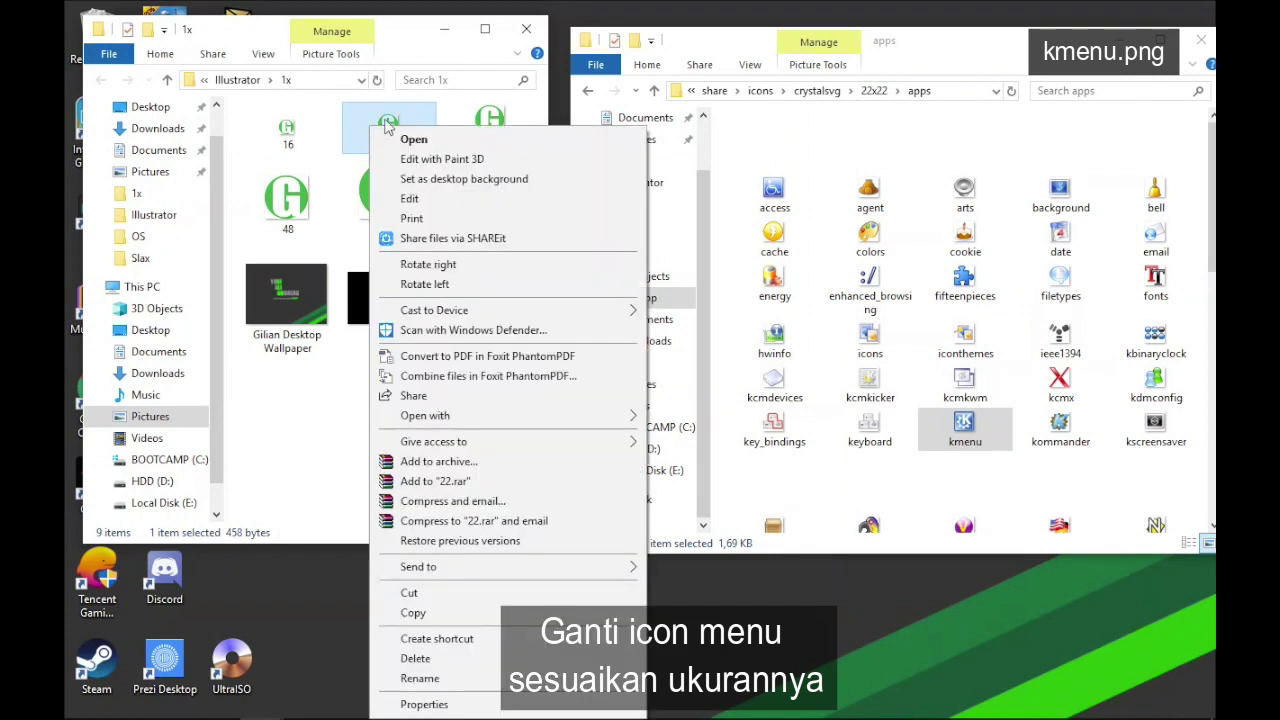
drag(375, 128, 985, 160)
scroll(1043, 476, up, 1)
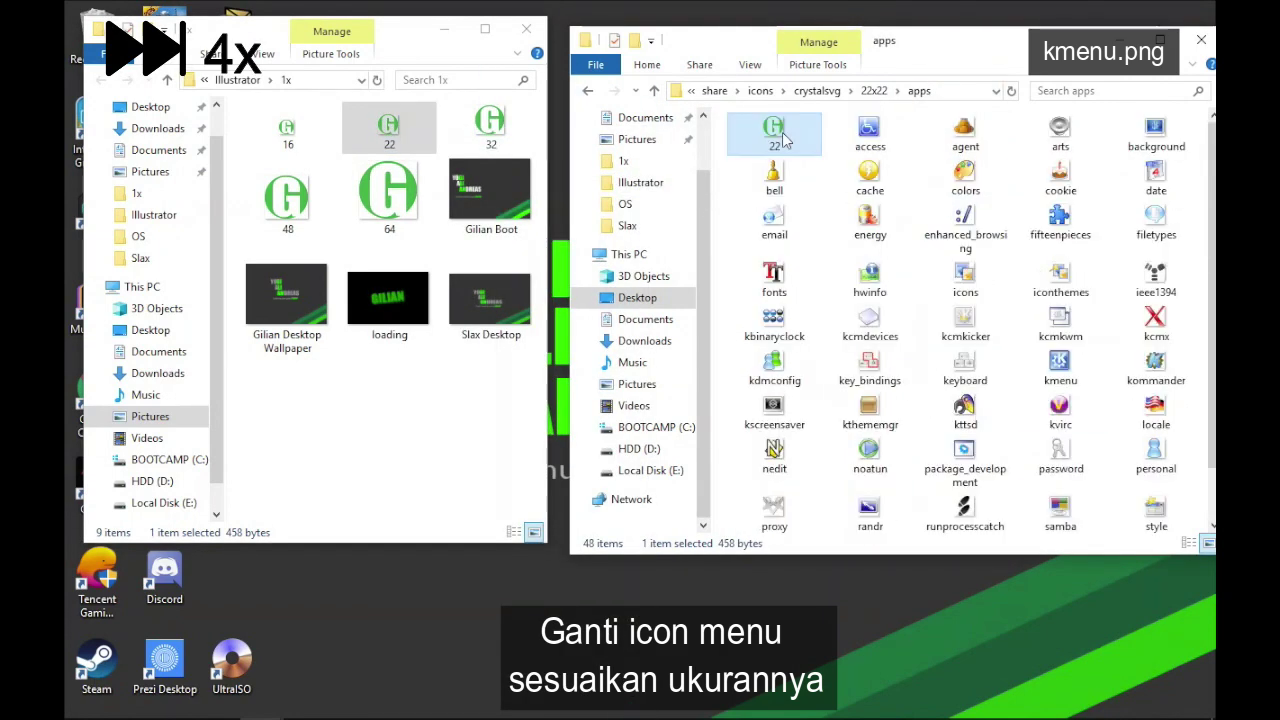
Delete the original kmenu icon in the 22x22 apps folder and rename the 22 icon as kmenu.
right_click(1060, 362)
click(1000, 662)
text(nu)
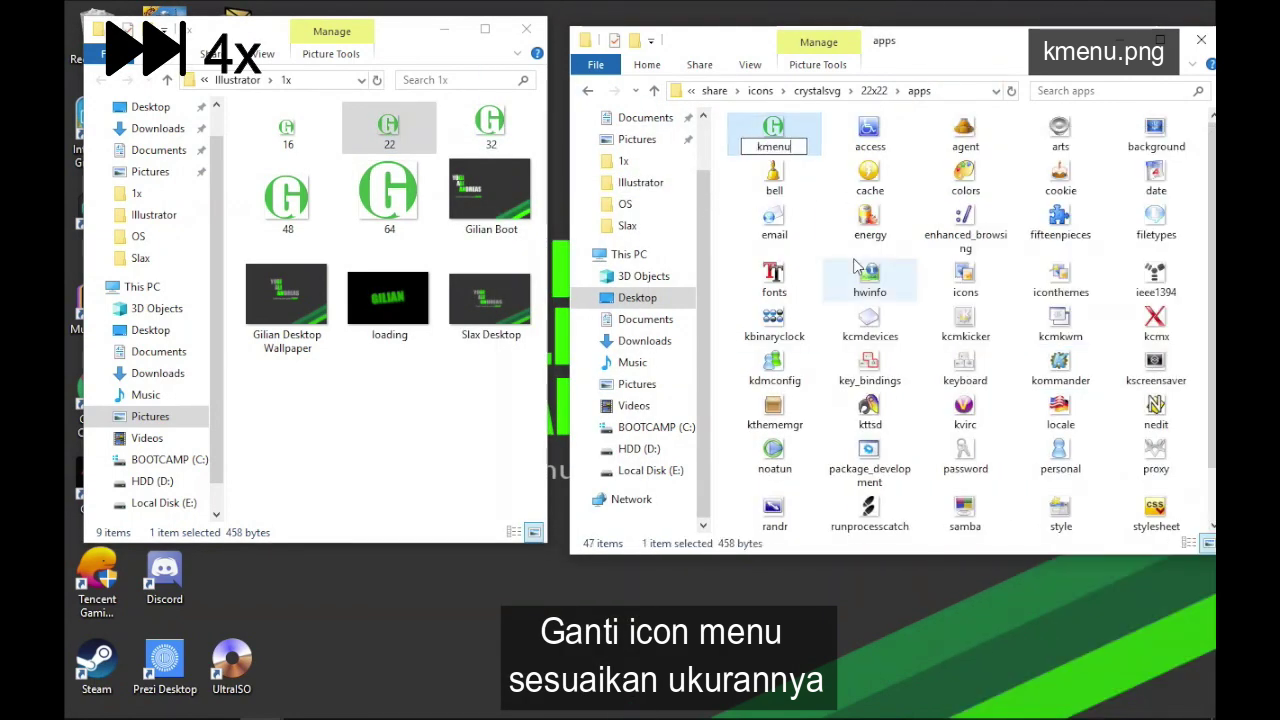
key(Return)
Open the apps folder inside crystalsvg/32x32 and copy the 32 icon from the 1x folder into it.
click(817, 90)
double_click(770, 182)
double_click(760, 163)
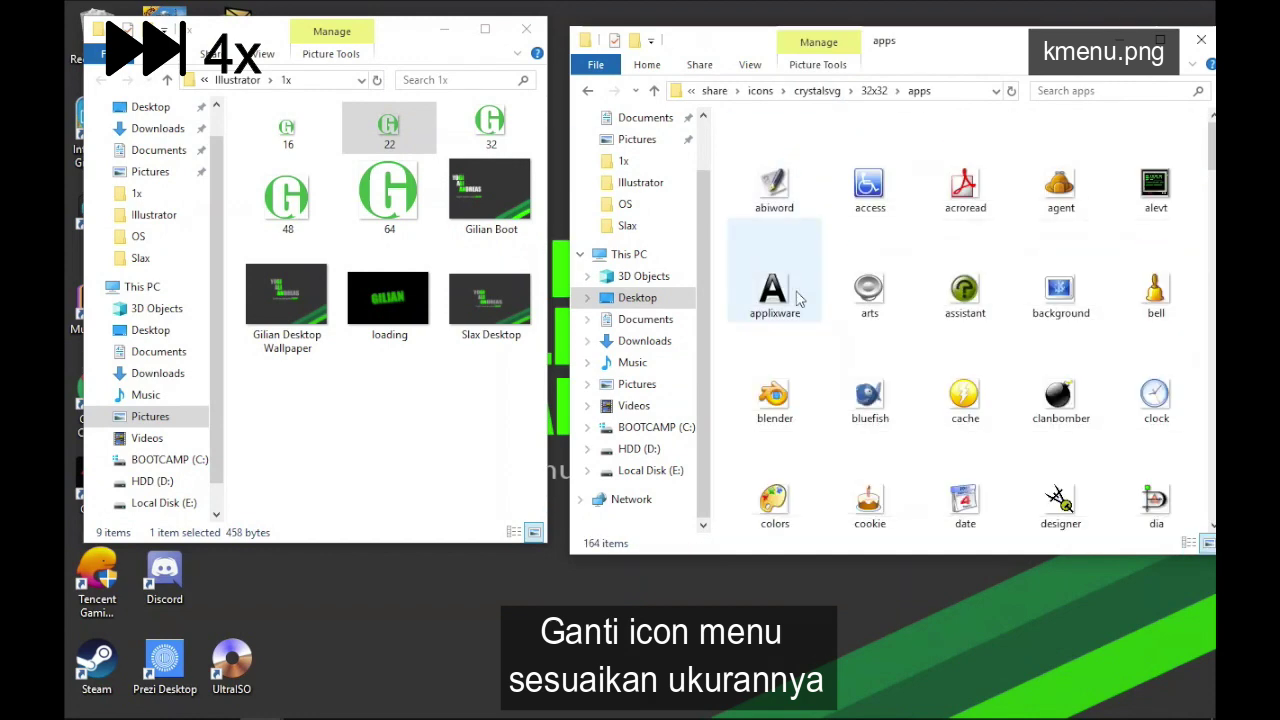
drag(490, 125, 855, 268)
Delete the original kmenu icon in the 32x32 apps folder and rename the 32 icon as kmenu.
right_click(772, 128)
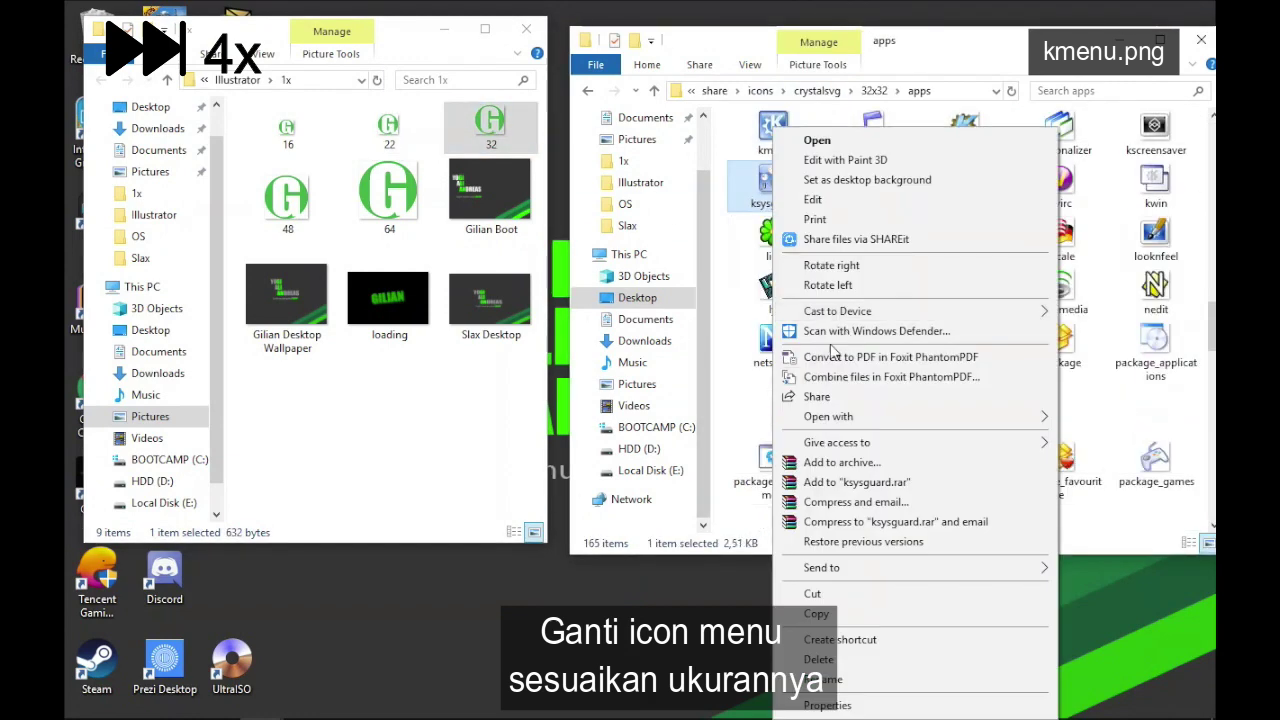
click(829, 642)
key(F2)
text(kmen)
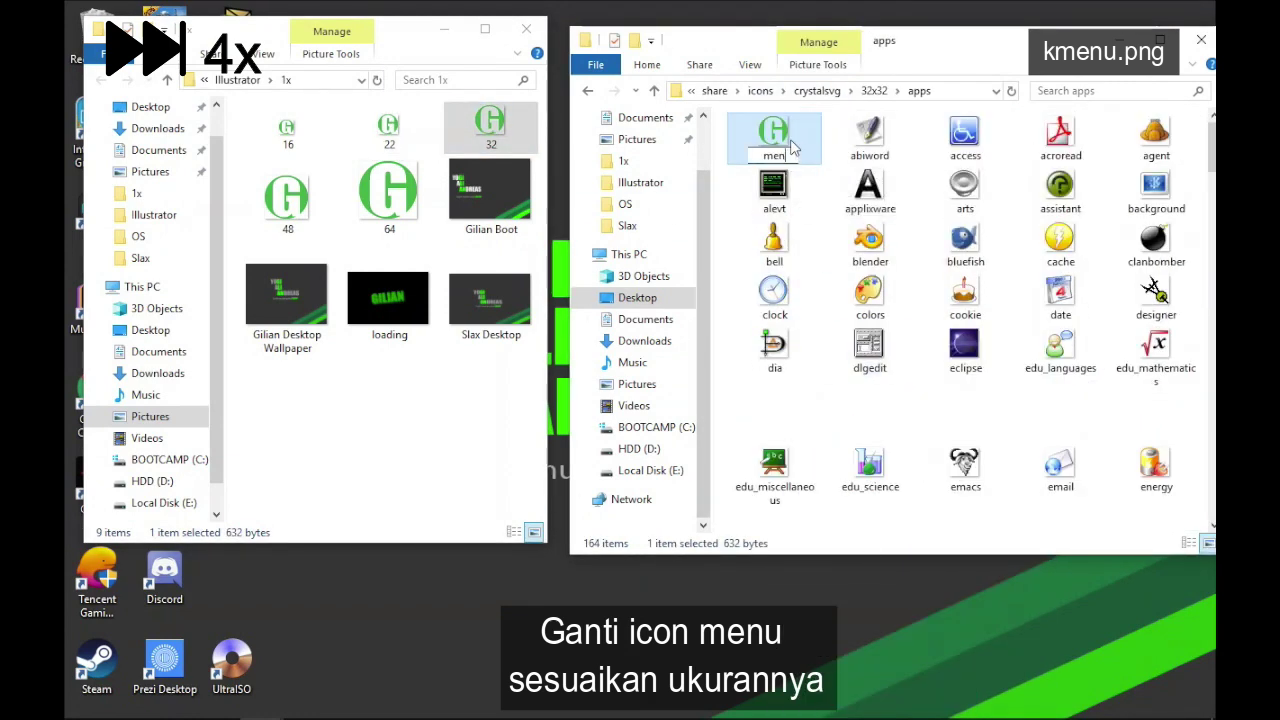
text(u)
key(Return)
Open the apps folder inside crystalsvg/48x48 and delete its kmenu icon.
click(818, 90)
double_click(807, 204)
double_click(826, 223)
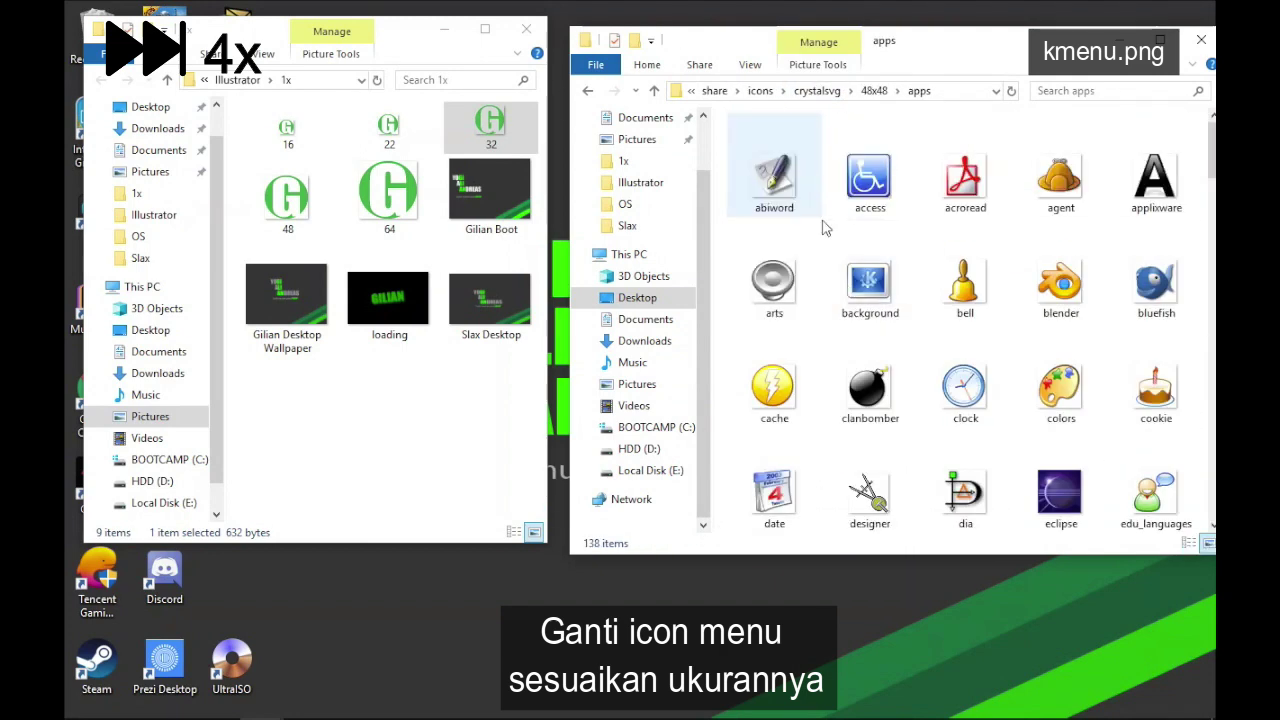
text(kmenu)
right_click(1156, 175)
click(1000, 662)
Copy the 48 icon from the 1x folder into the 48x48 apps folder and rename the copy as kmenu.
drag(287, 195, 742, 276)
click(794, 172)
text(kemnu)
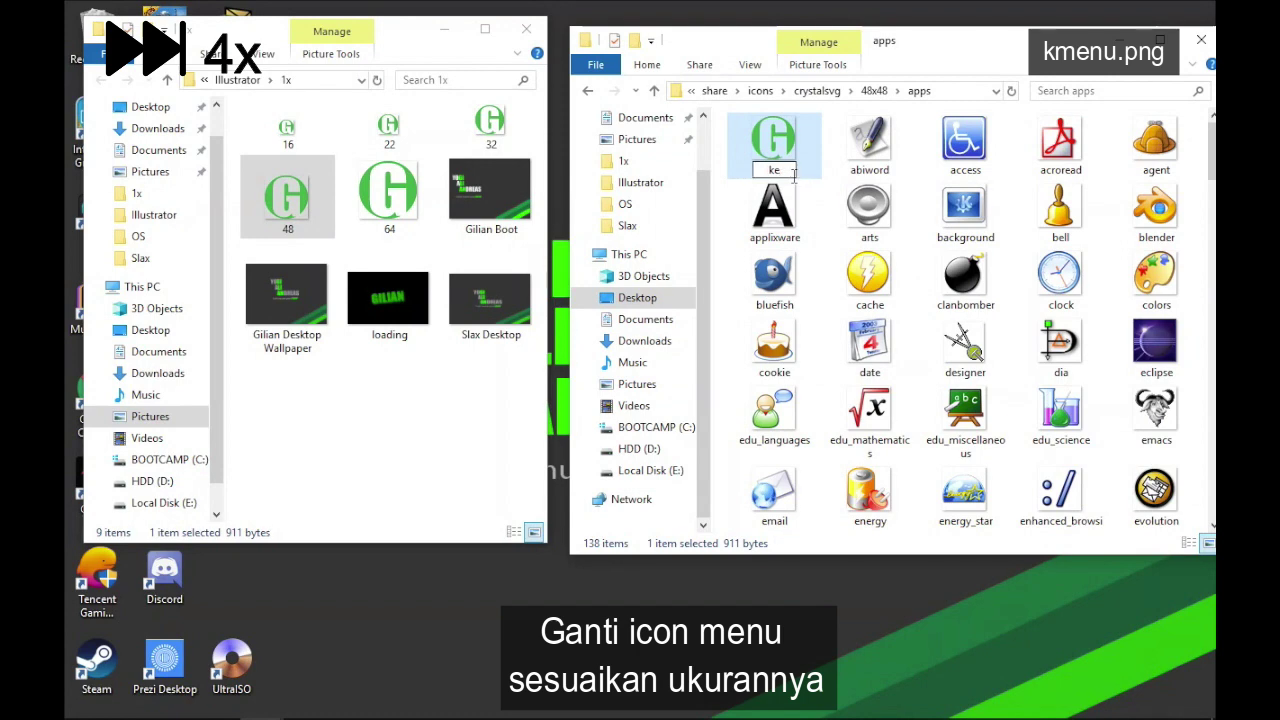
key(BackSpace)
text(menu)
key(Return)
Return to the crystalsvg folder, open 64x64/apps and select its kmenu icon.
click(830, 90)
double_click(790, 220)
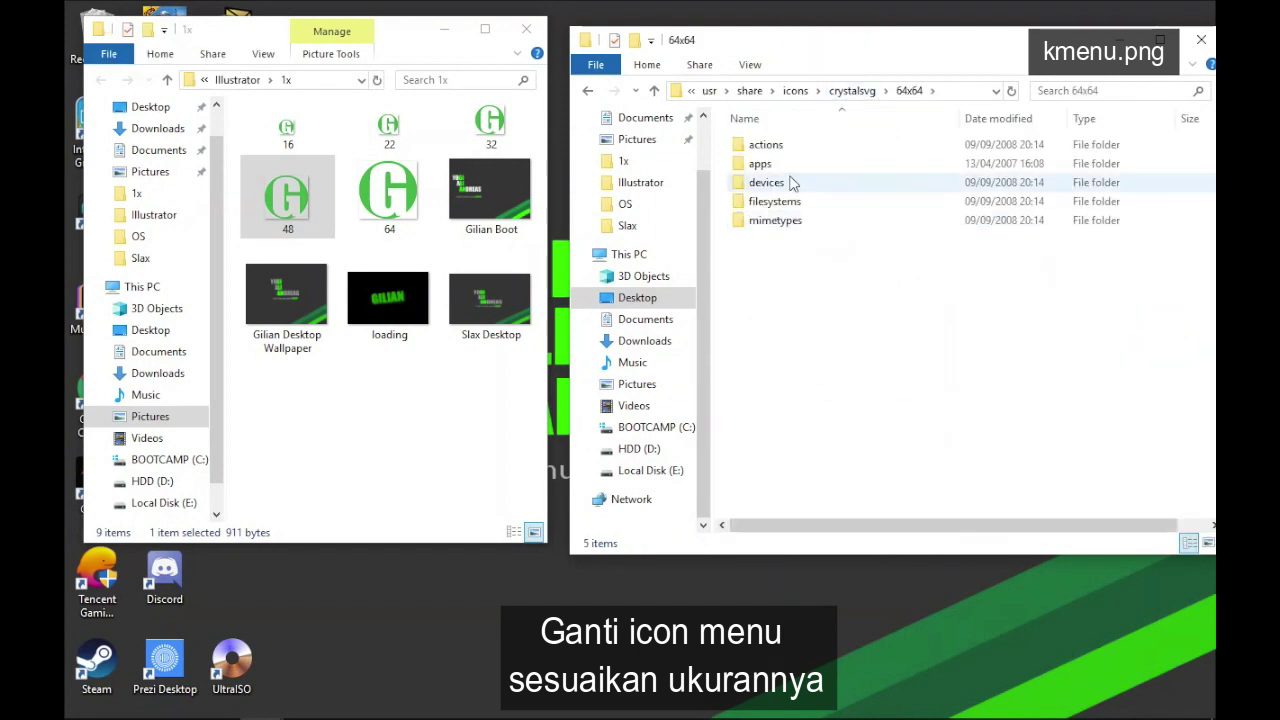
double_click(780, 166)
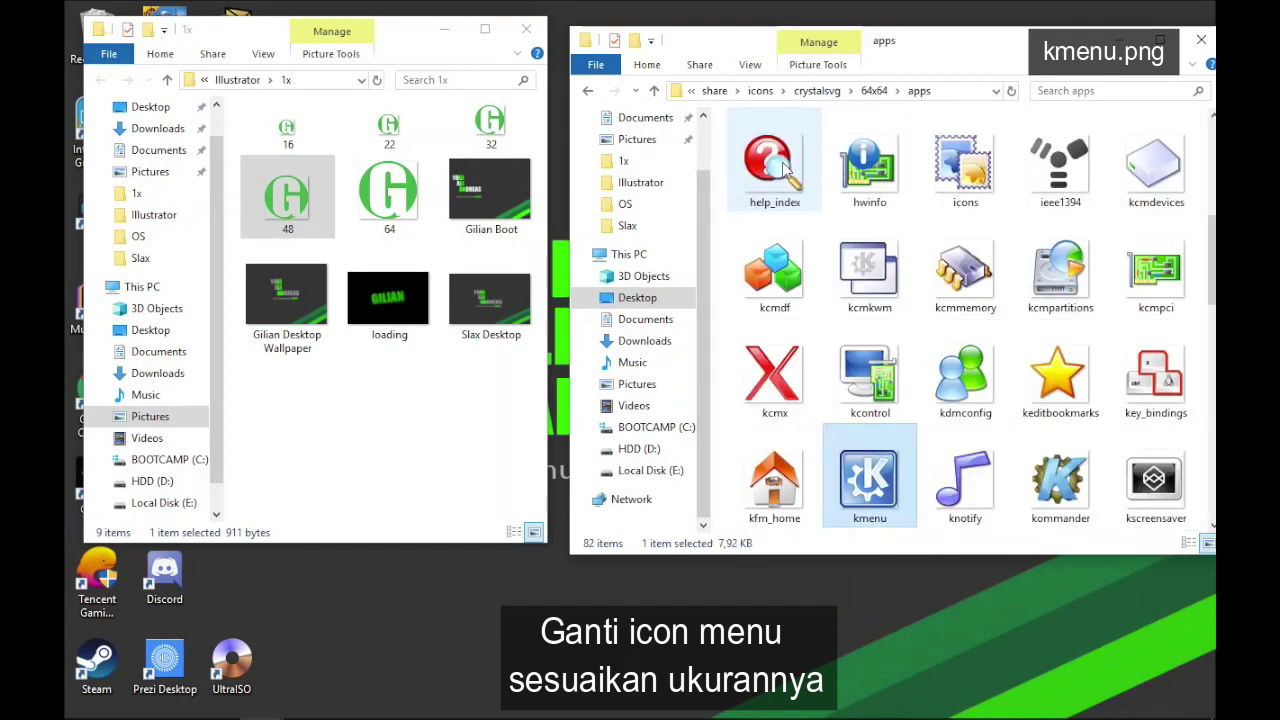
Replace the kmenu icon in the 64x64 apps folder with a copy of the 64 icon renamed as kmenu.
right_click(874, 480)
click(905, 655)
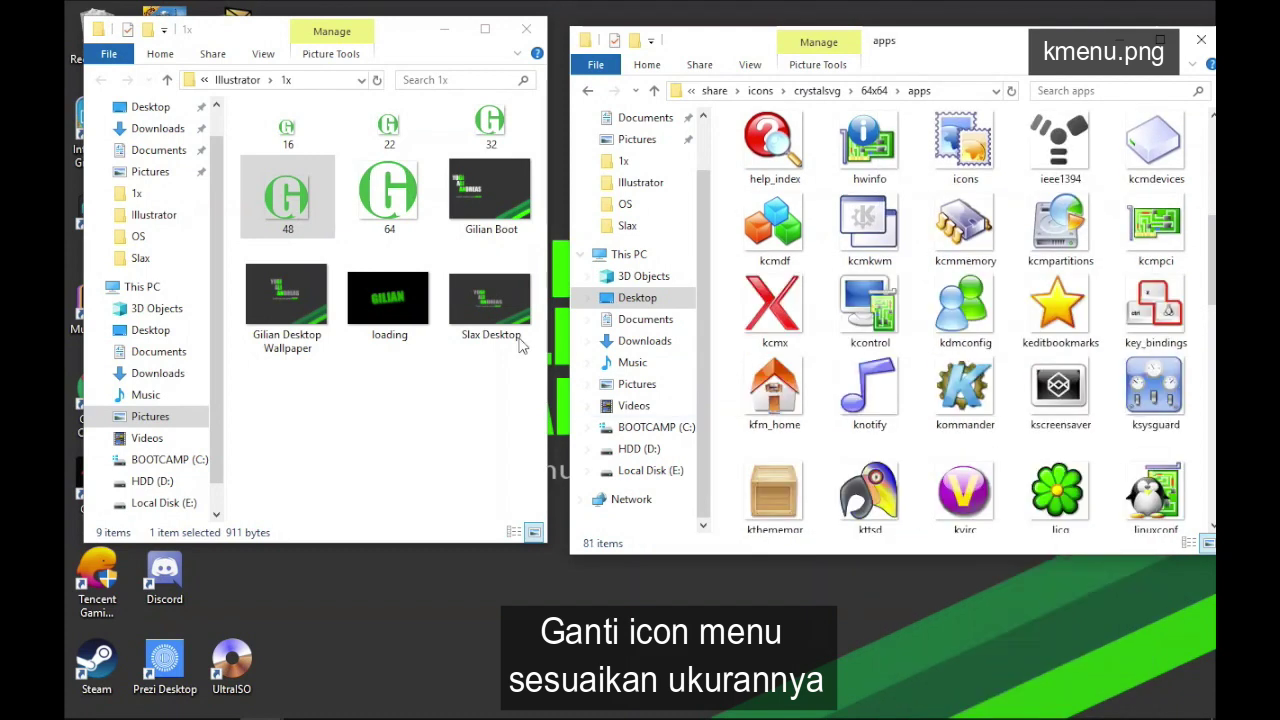
drag(389, 195, 895, 428)
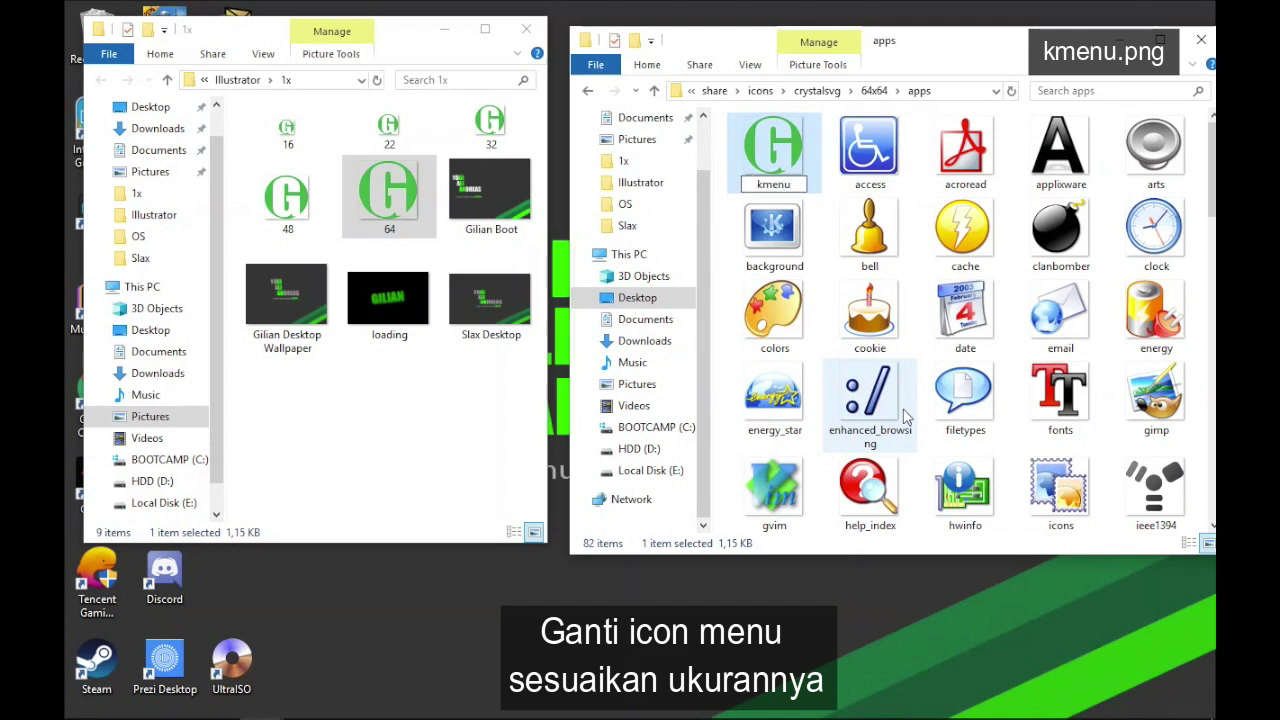
key(Return)
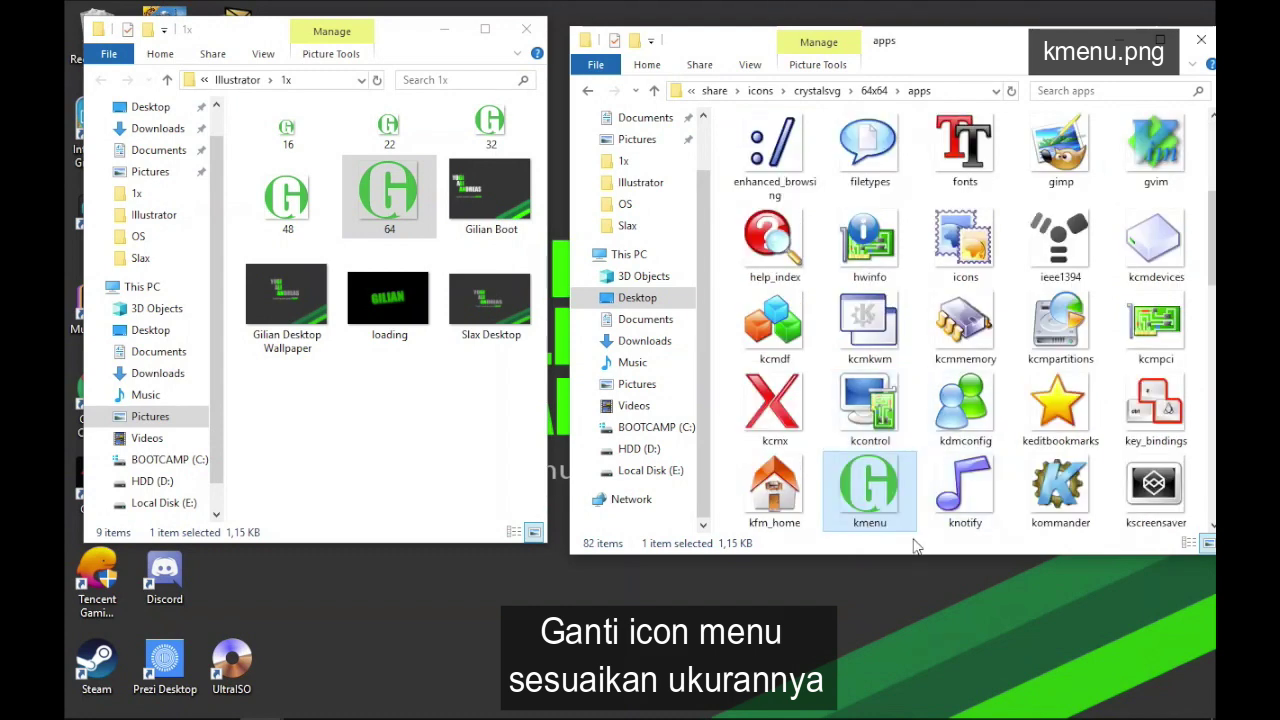
Leave the 64x64 apps icon folder and go back up to the slax/base folder that contains 003-desktop.
click(588, 91)
click(588, 91)
click(588, 91)
click(588, 91)
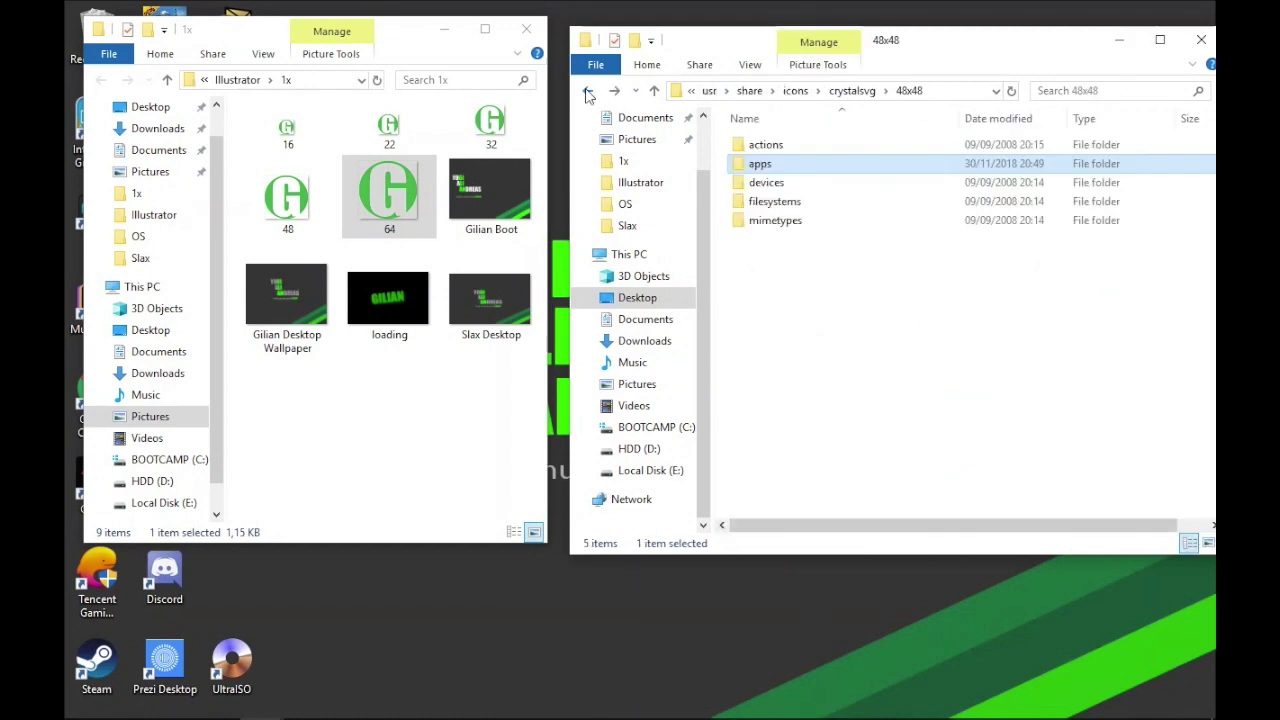
click(588, 91)
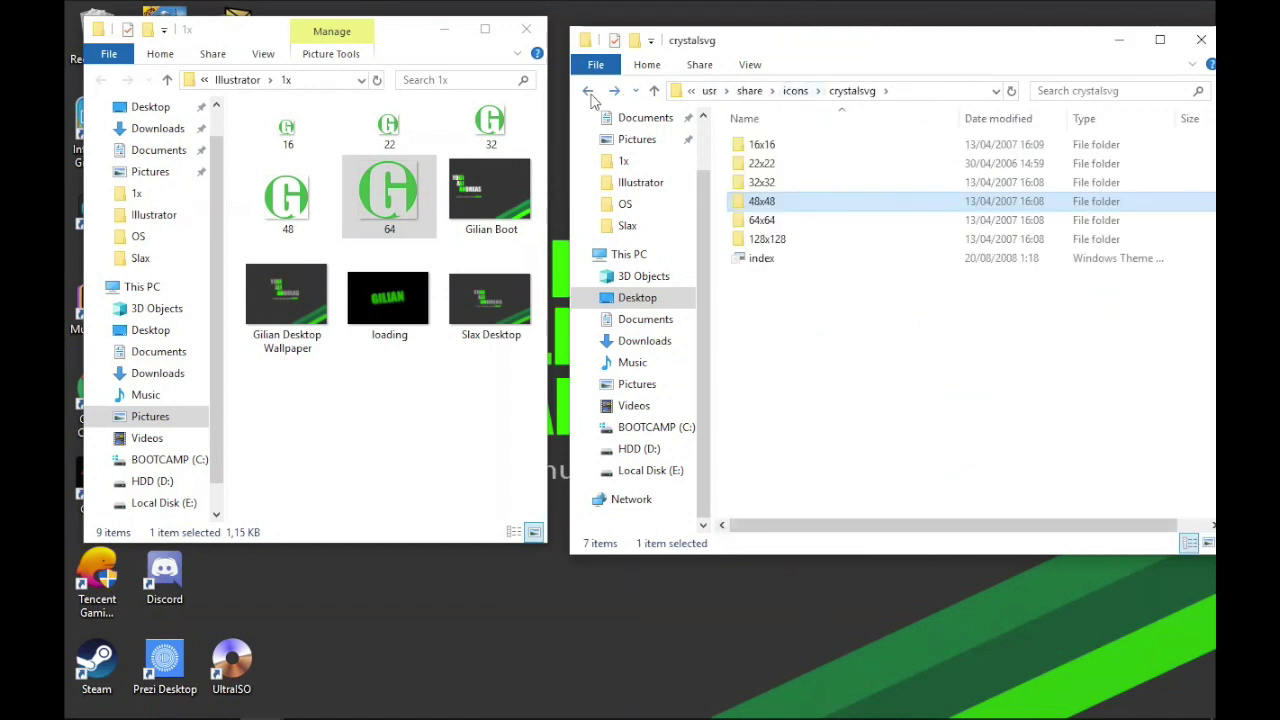
click(588, 92)
click(815, 92)
click(810, 91)
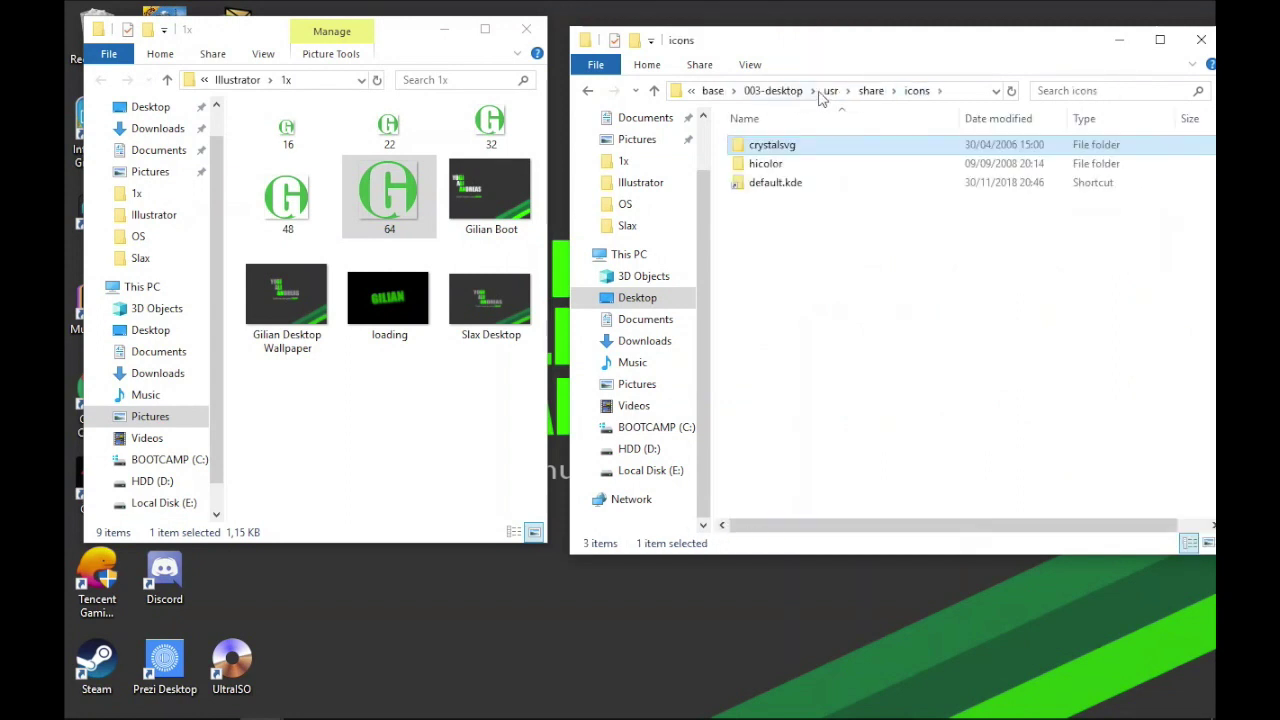
click(657, 91)
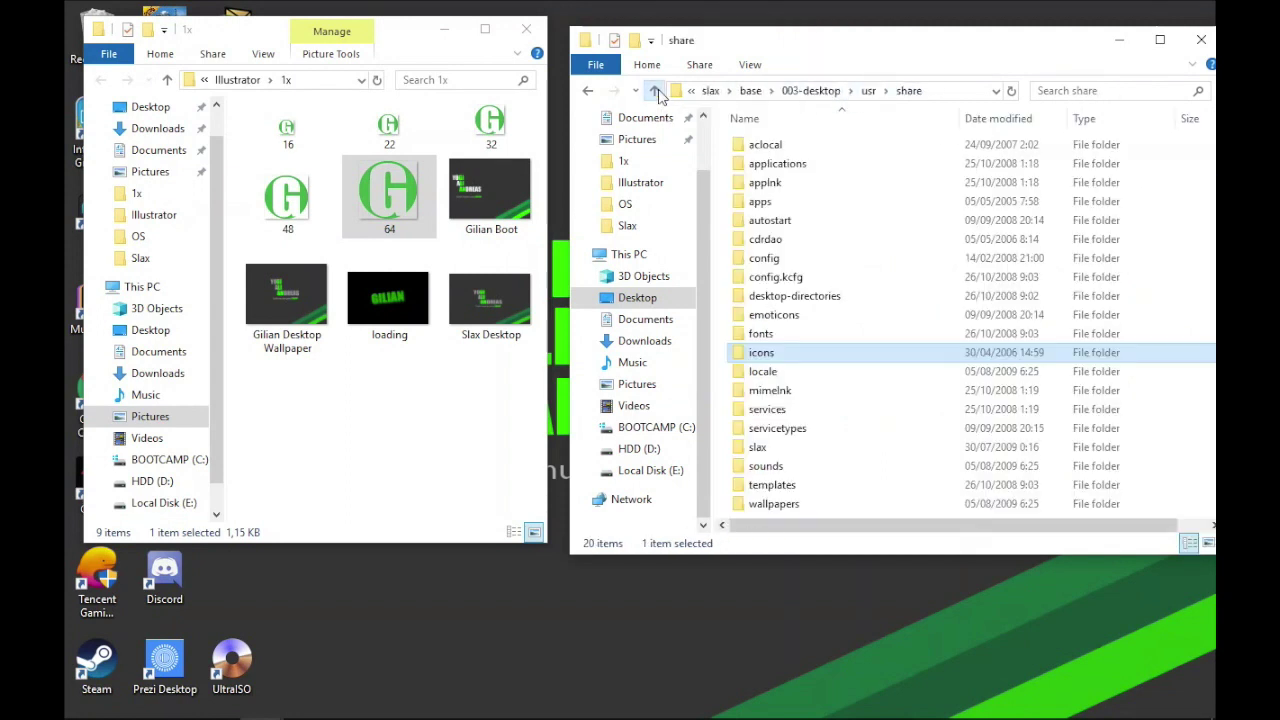
click(657, 91)
click(657, 91)
click(657, 91)
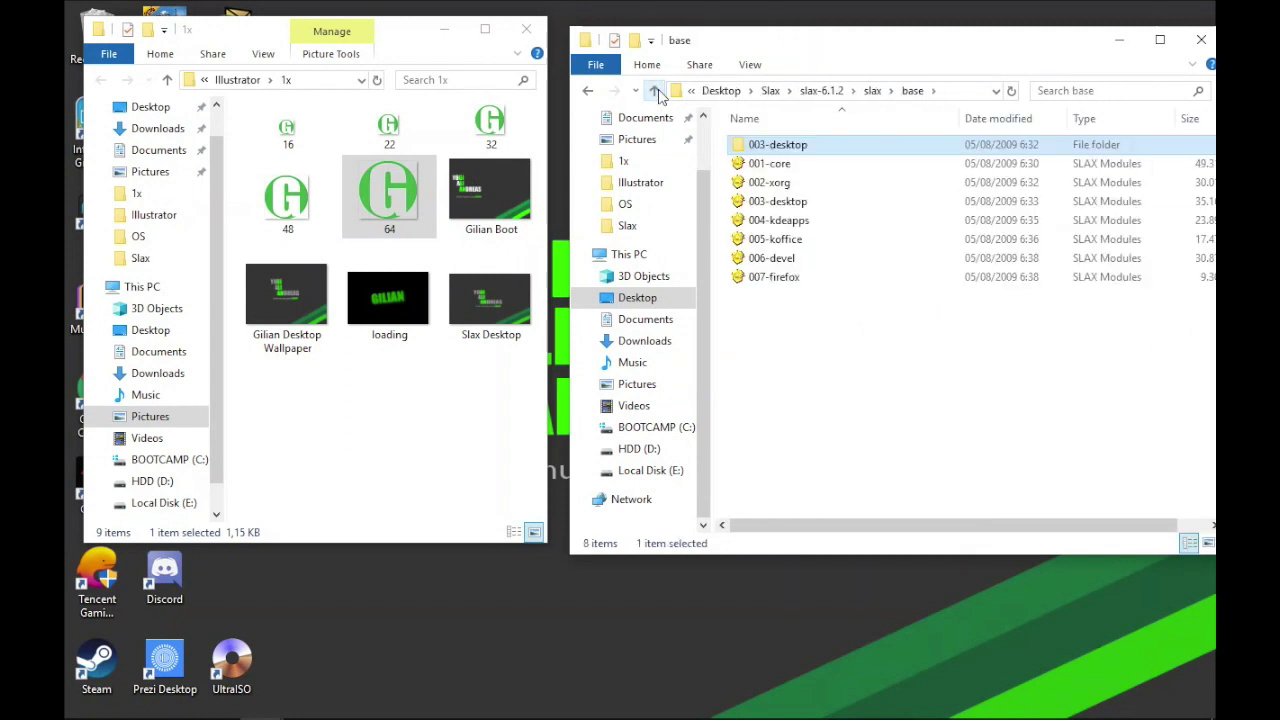
Compress the 003-desktop folder to a SLAX module, overwriting the existing 003-desktop.lzm.
right_click(789, 150)
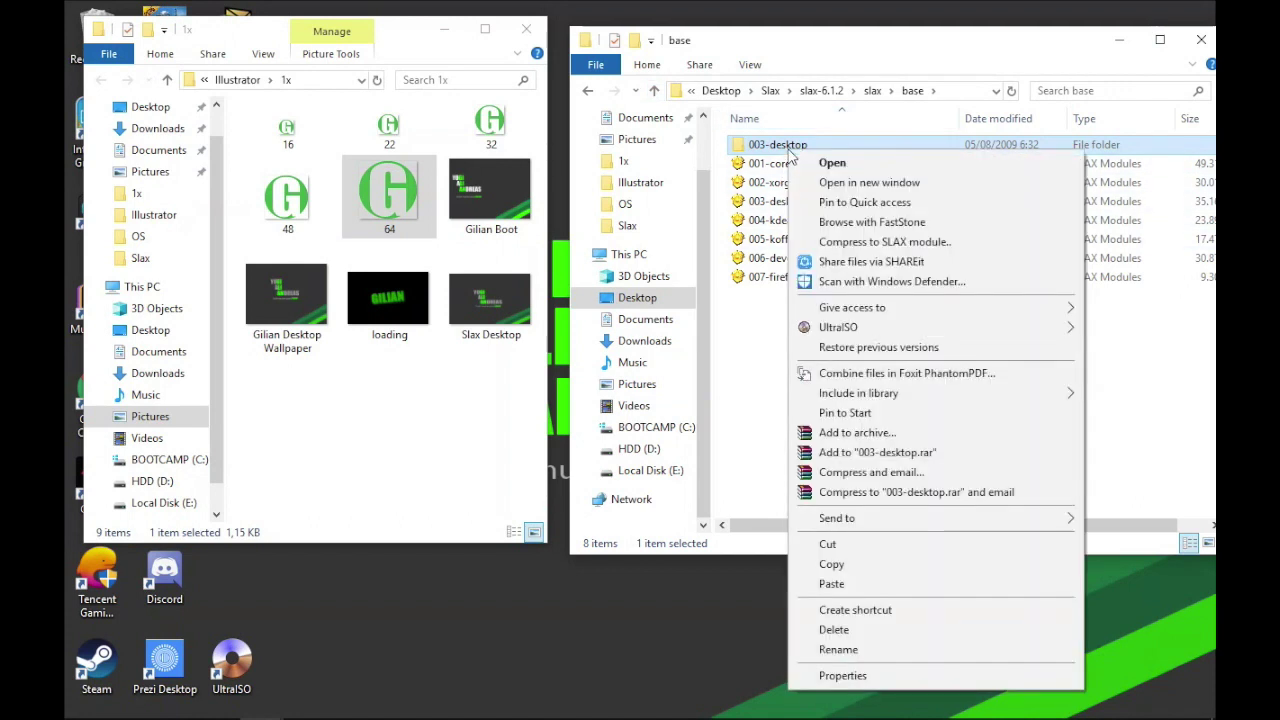
click(980, 244)
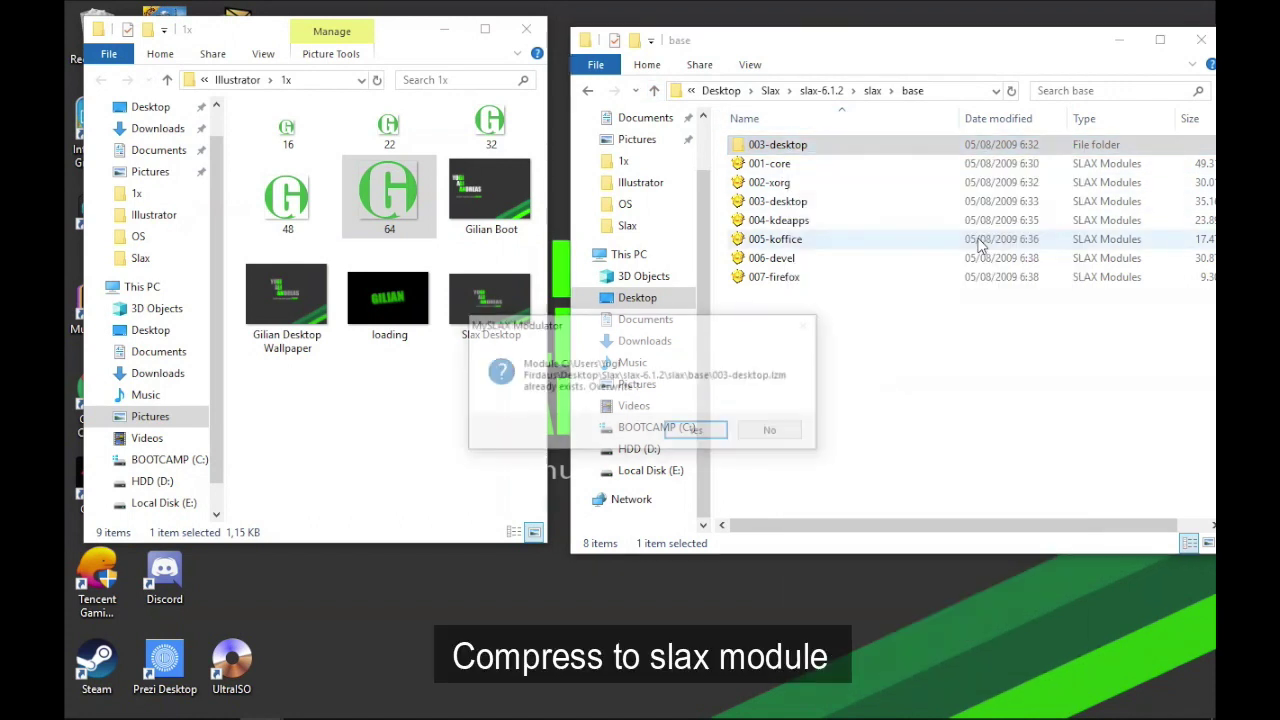
click(698, 432)
drag(1090, 290, 765, 317)
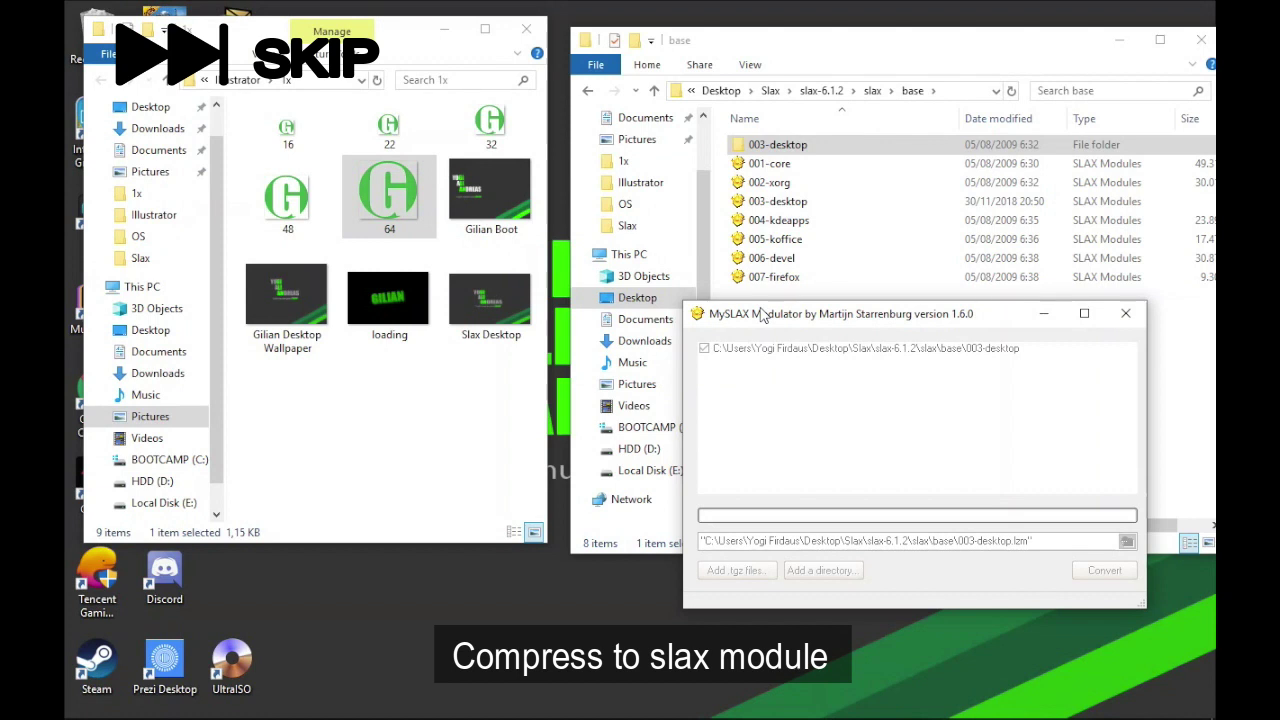
click(780, 435)
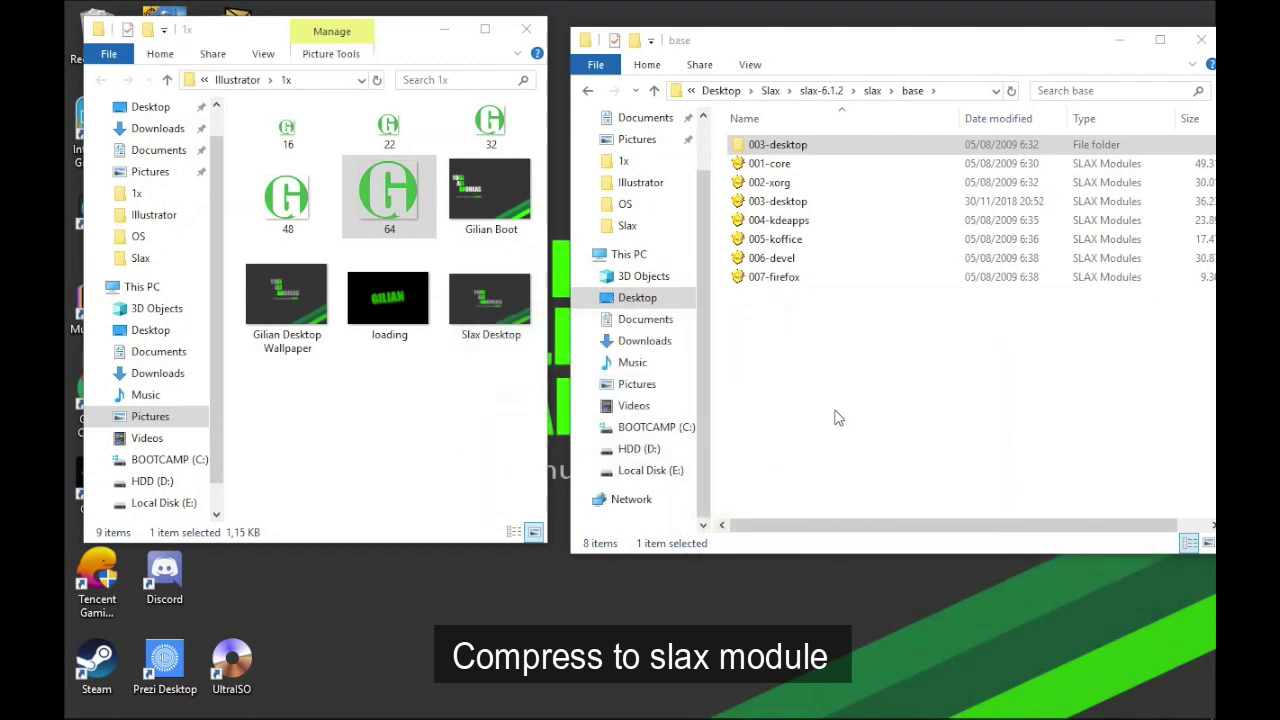
Delete the unpacked 003-desktop folder from the base folder.
click(791, 145)
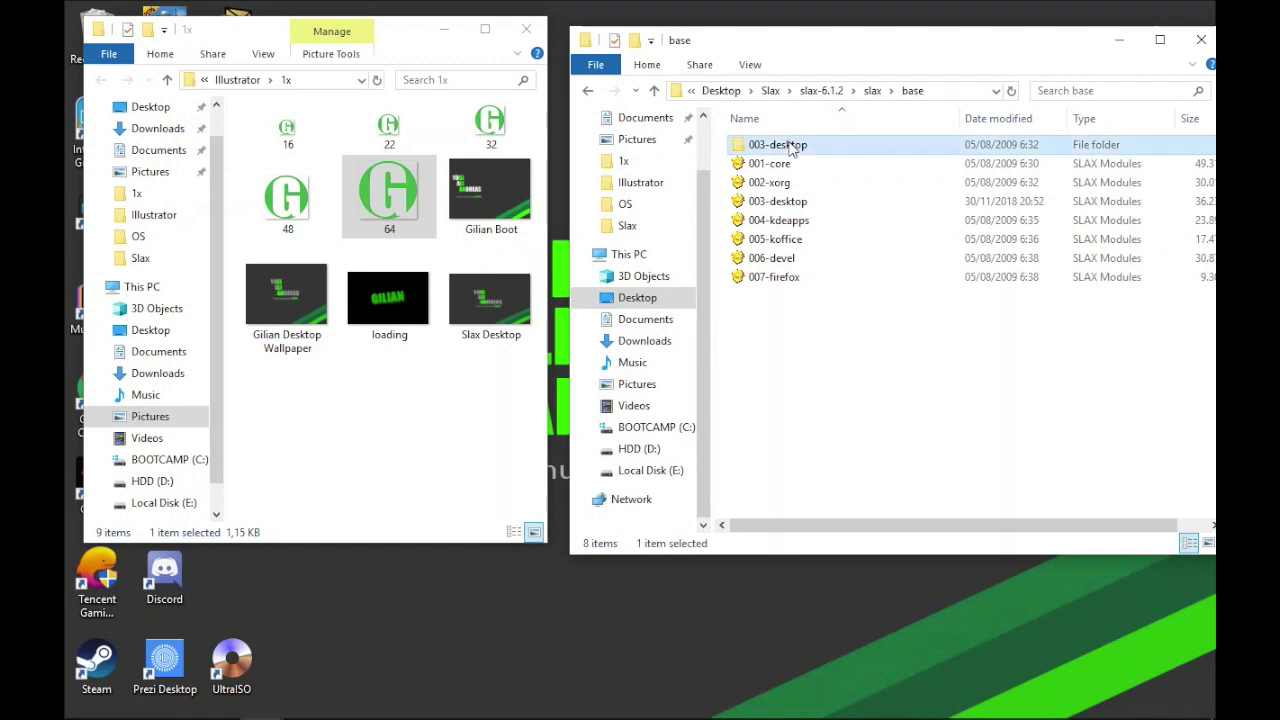
right_click(791, 147)
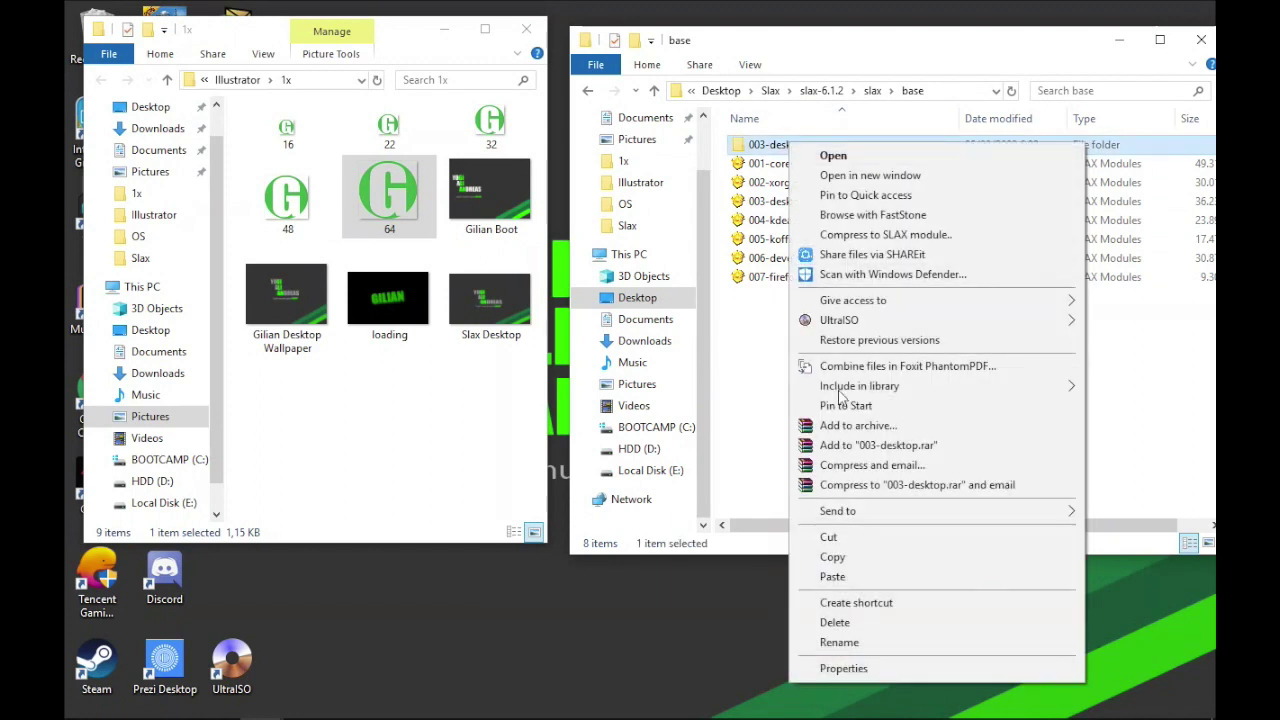
click(866, 622)
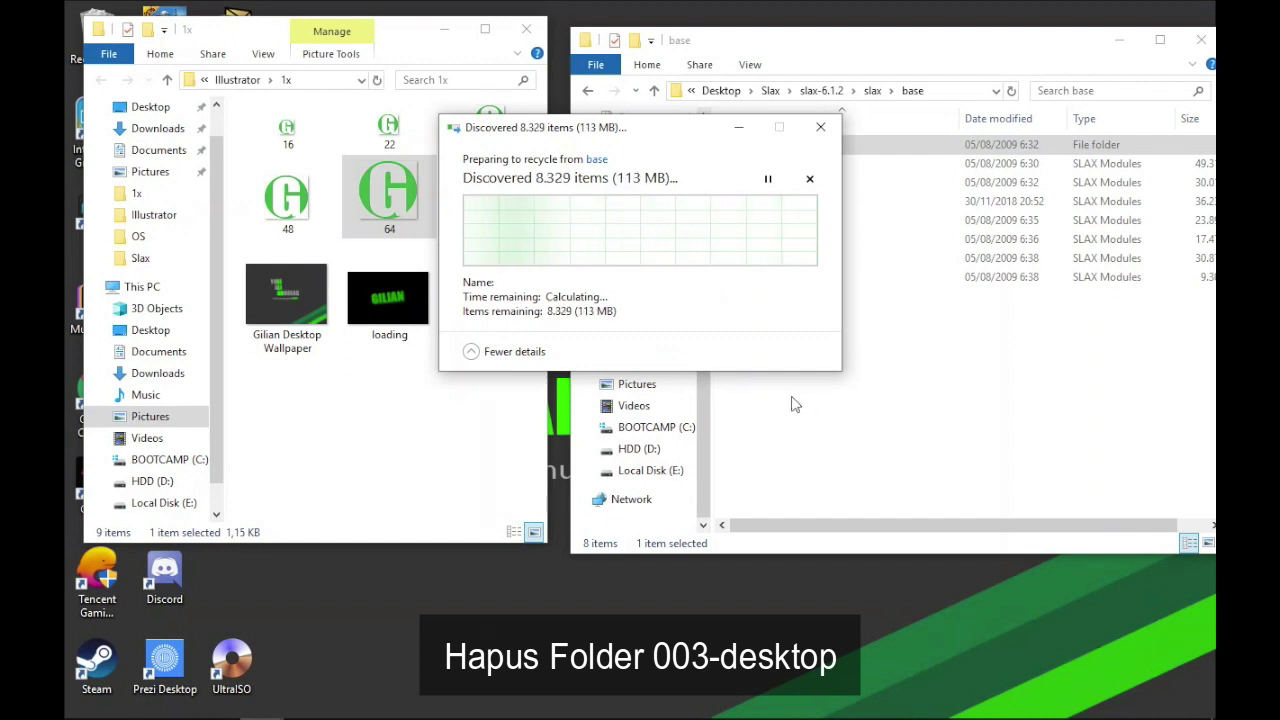
Go up to the Slax folder and make an ISO named GilianOS from the slax-6.1.2 folder with UltraISO.
click(872, 91)
click(840, 91)
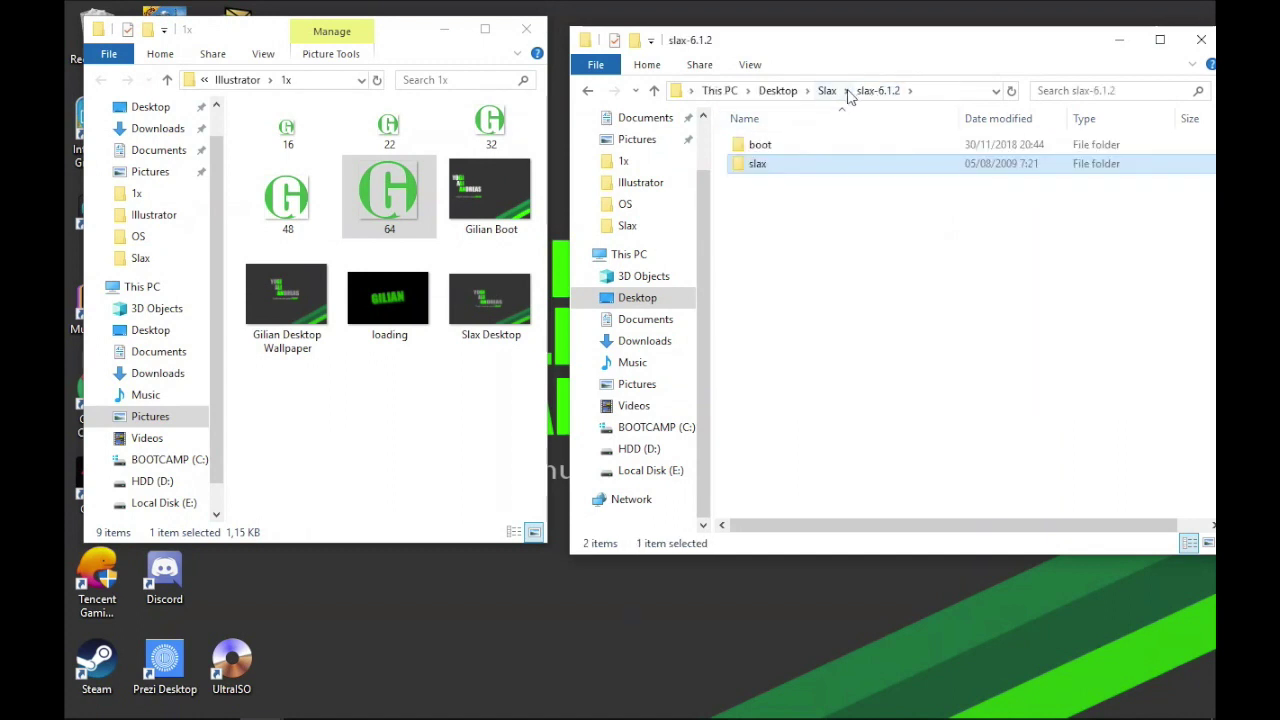
click(827, 91)
right_click(791, 143)
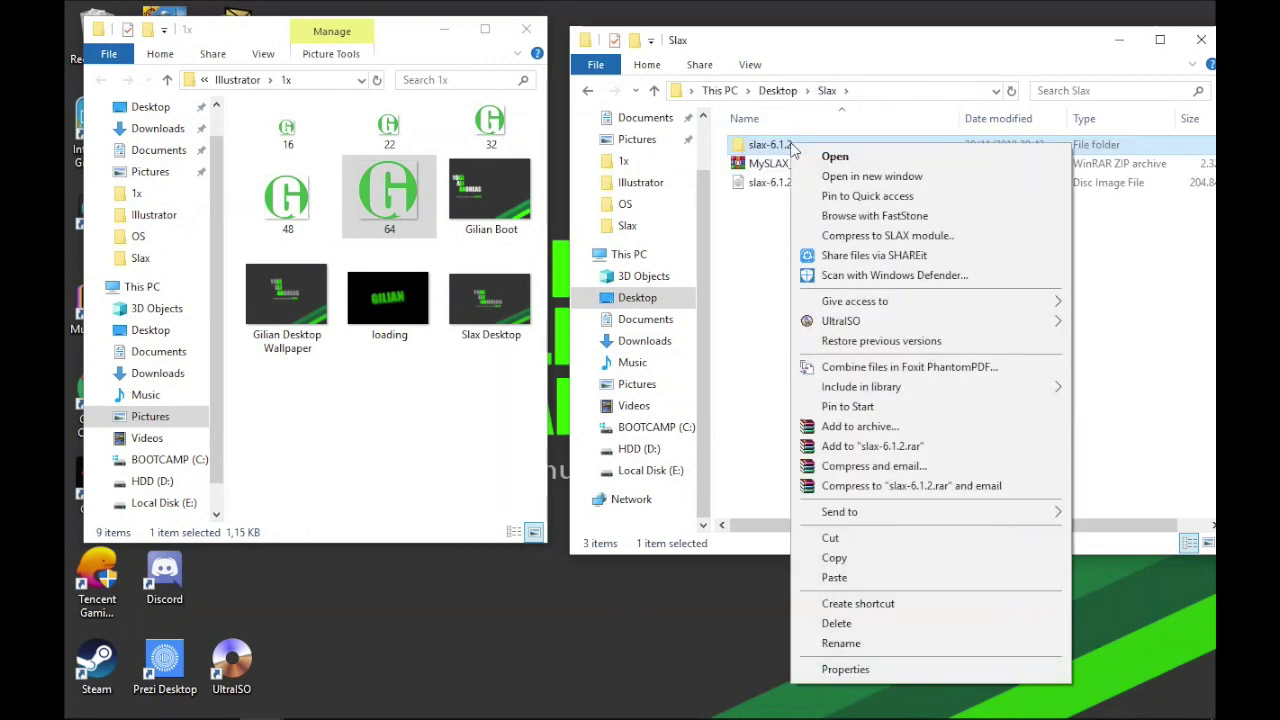
mouse_move(868, 321)
click(760, 320)
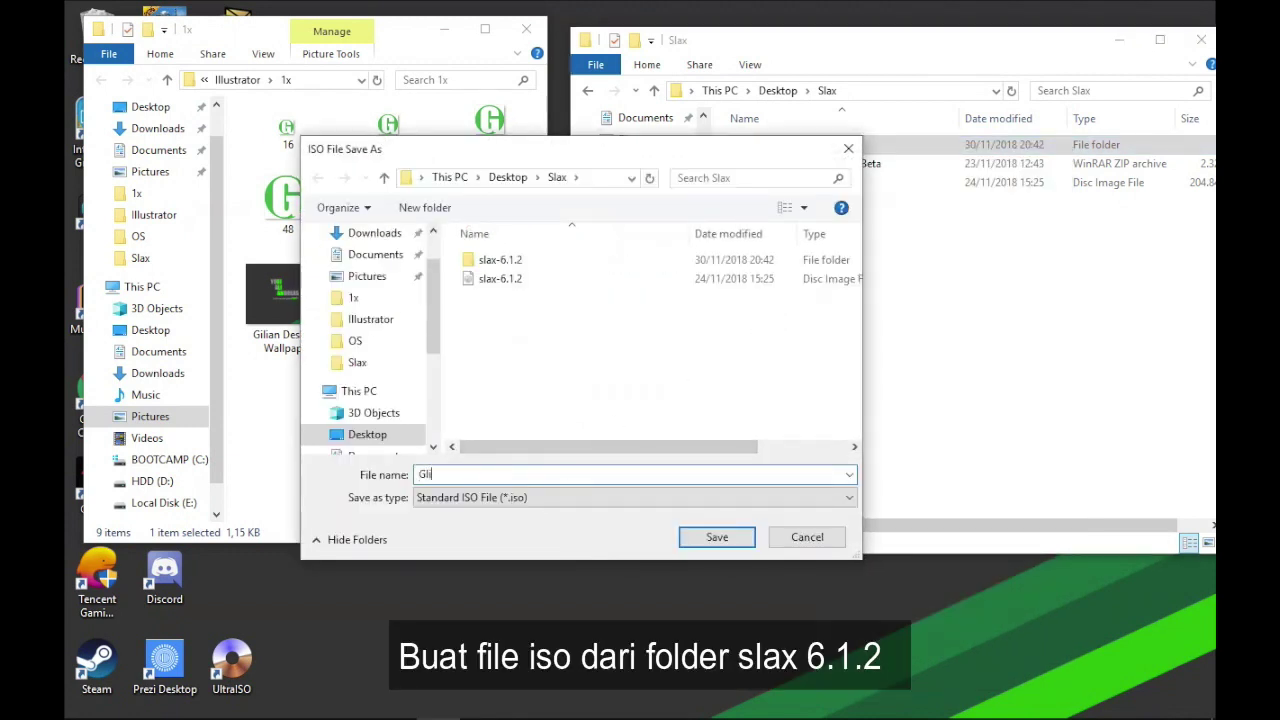
text(GilianOS)
key(Return)
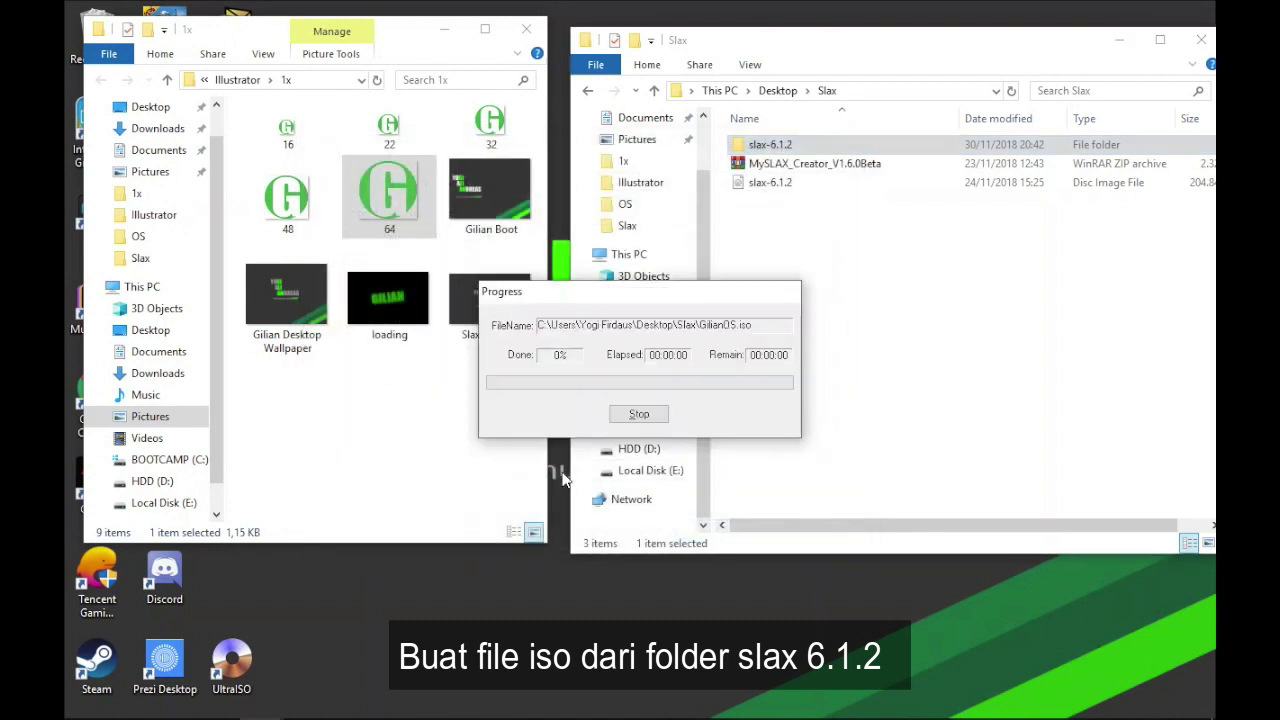
Mount the GilianOS disc image as a virtual drive.
click(787, 205)
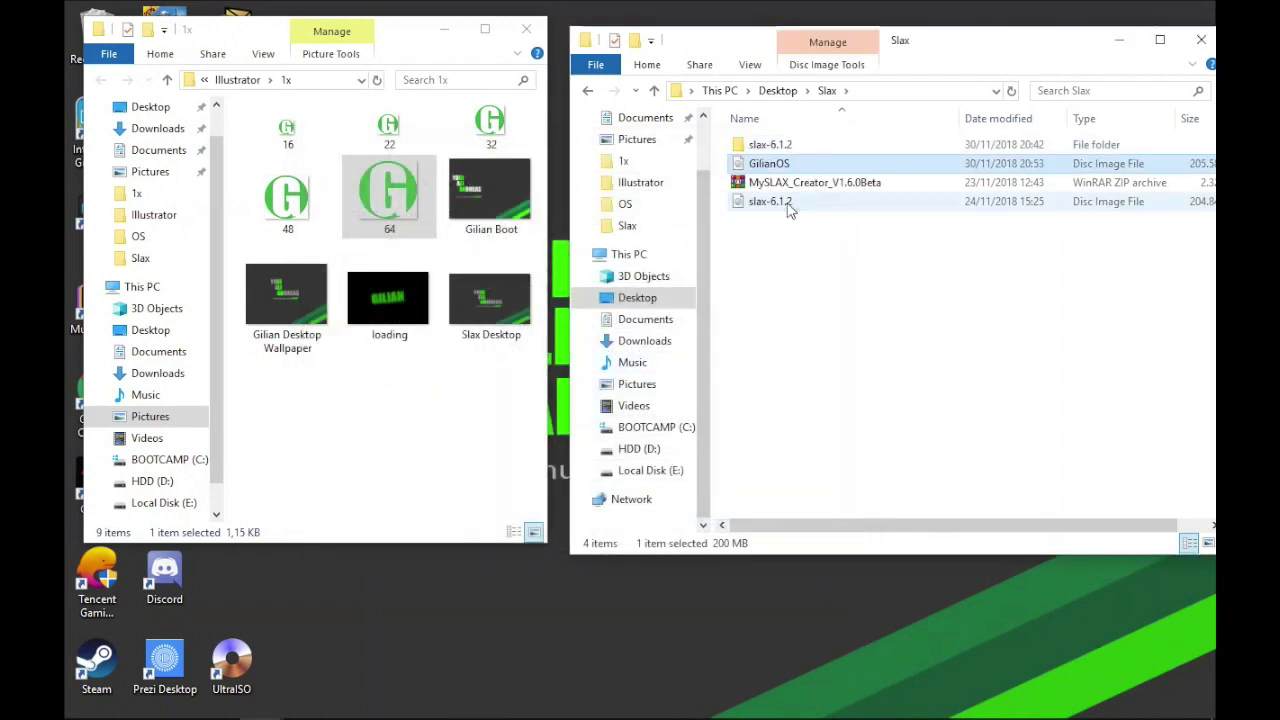
right_click(800, 164)
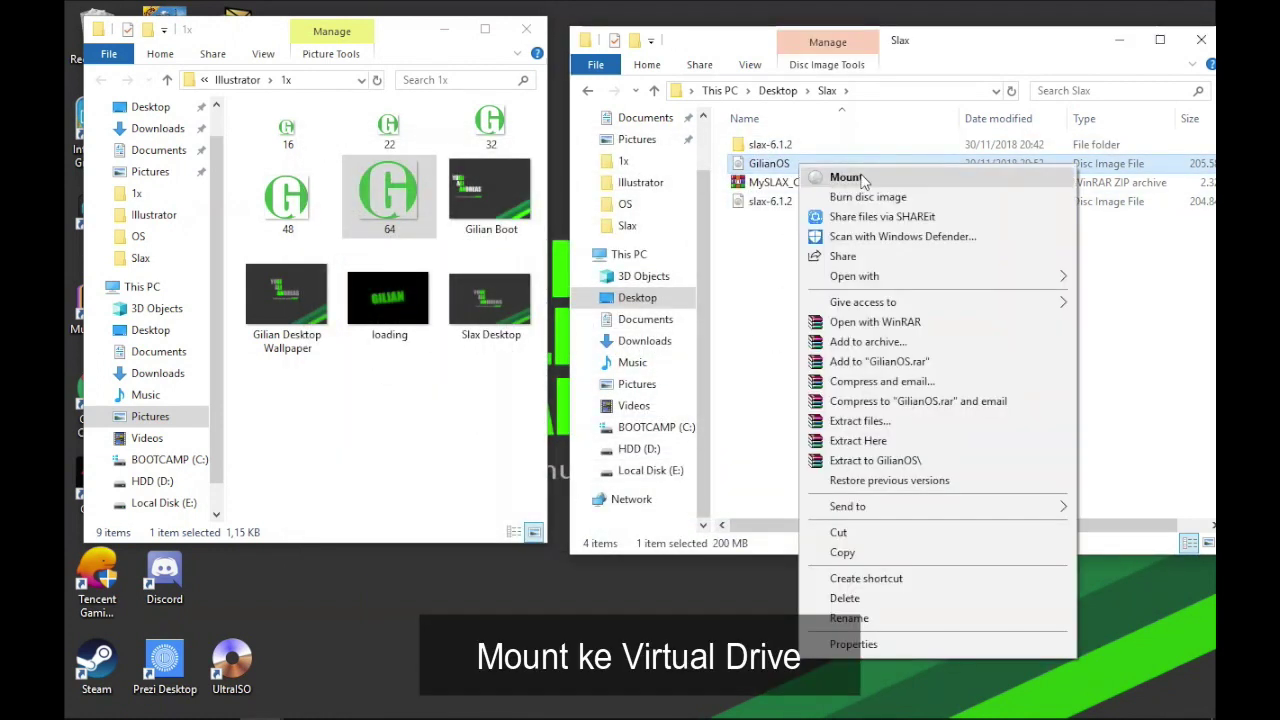
click(860, 178)
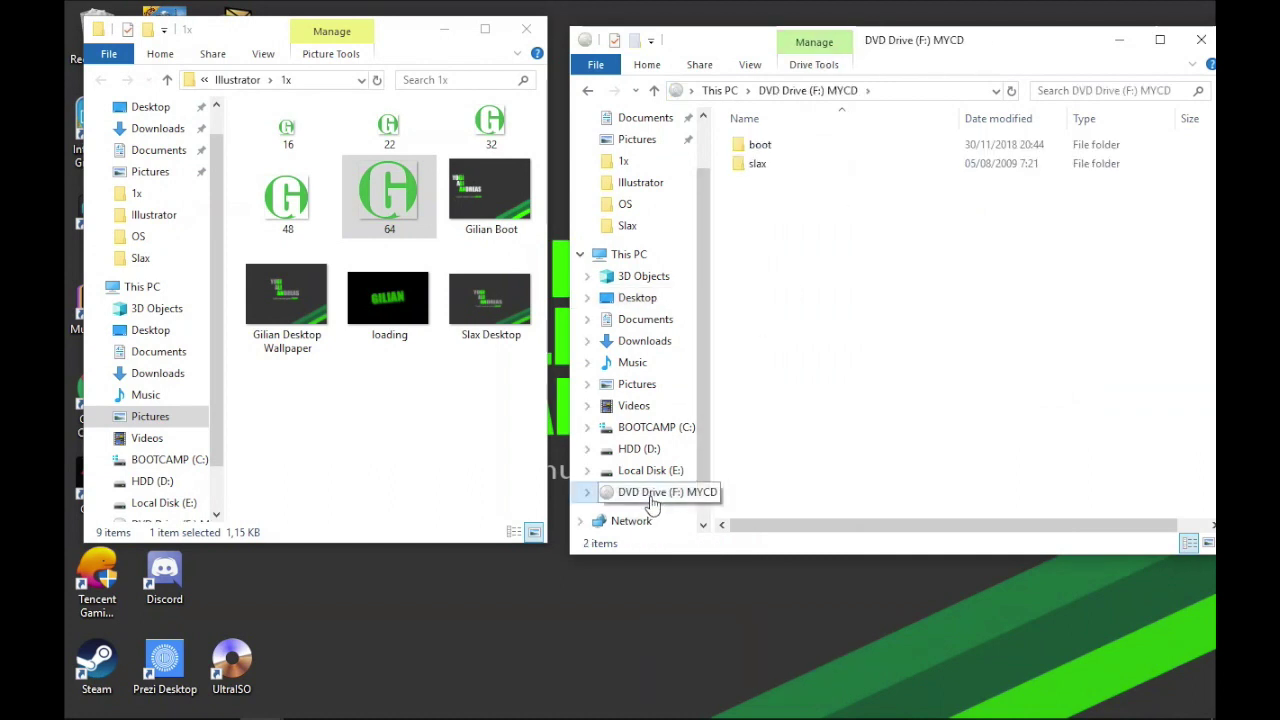
Inspect the boot folder on the mounted MYCD drive with larger icons and return to the drive's root.
double_click(798, 147)
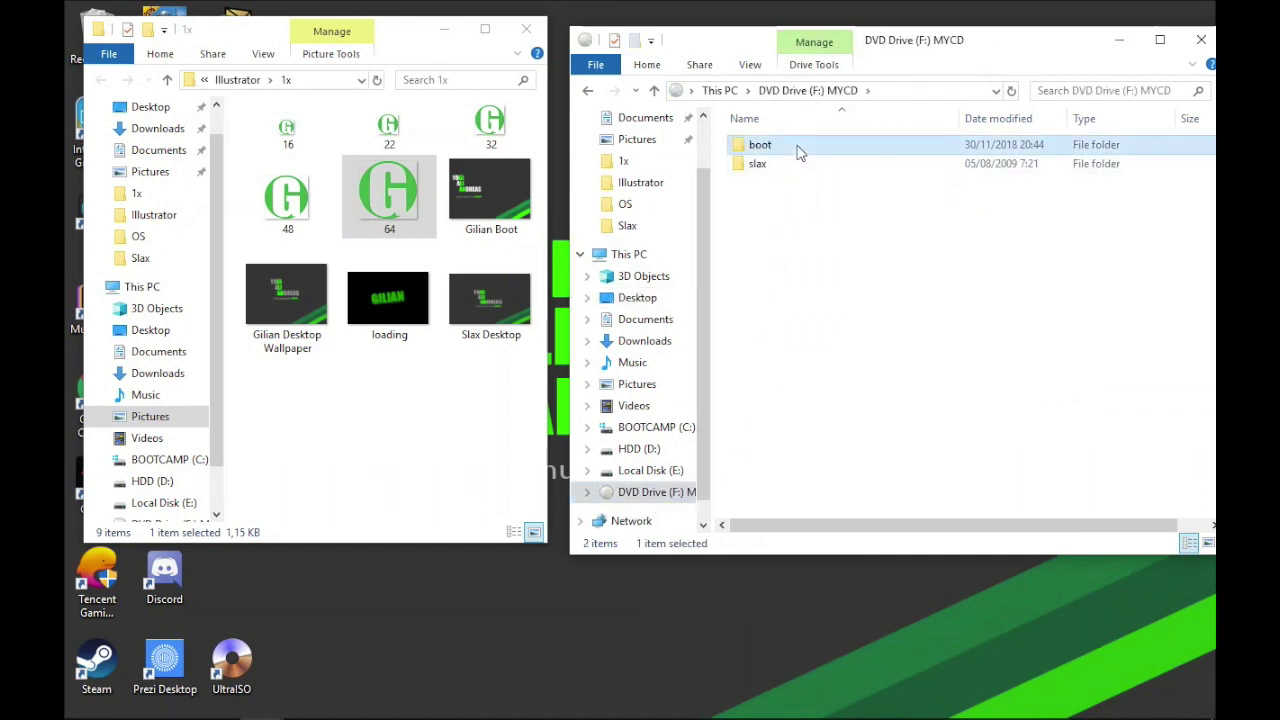
right_click(791, 425)
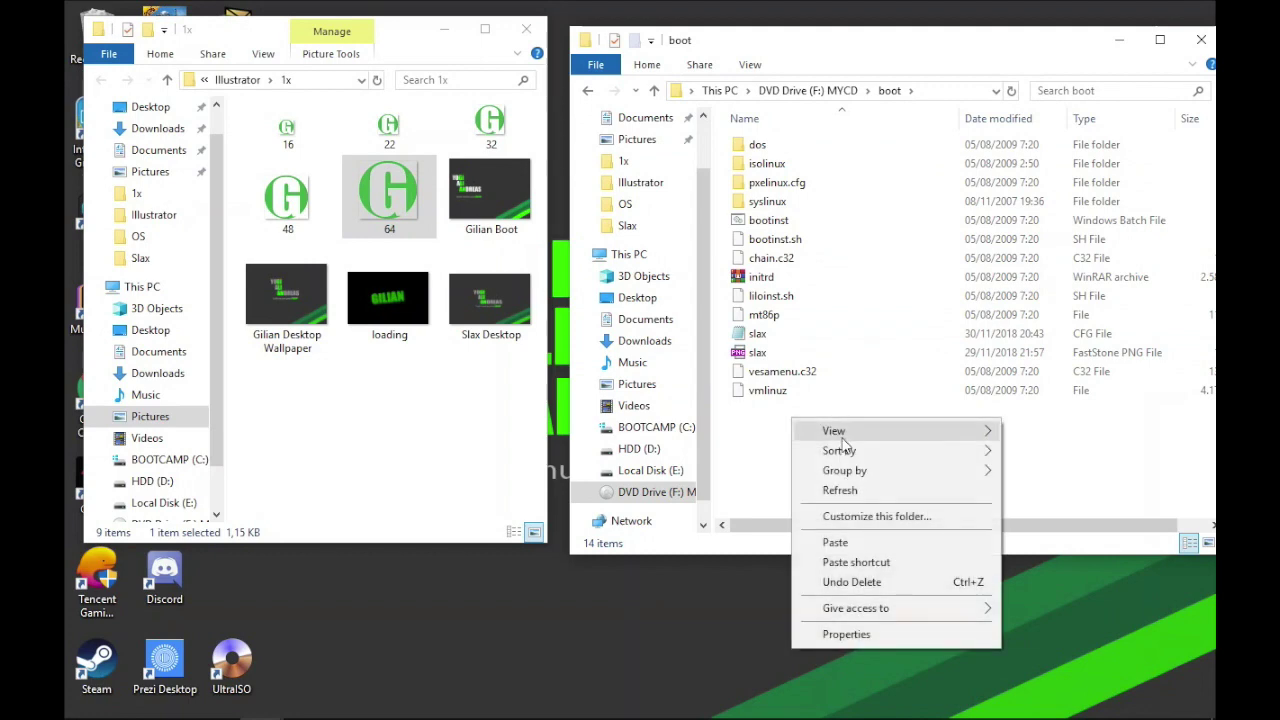
mouse_move(845, 436)
click(1044, 446)
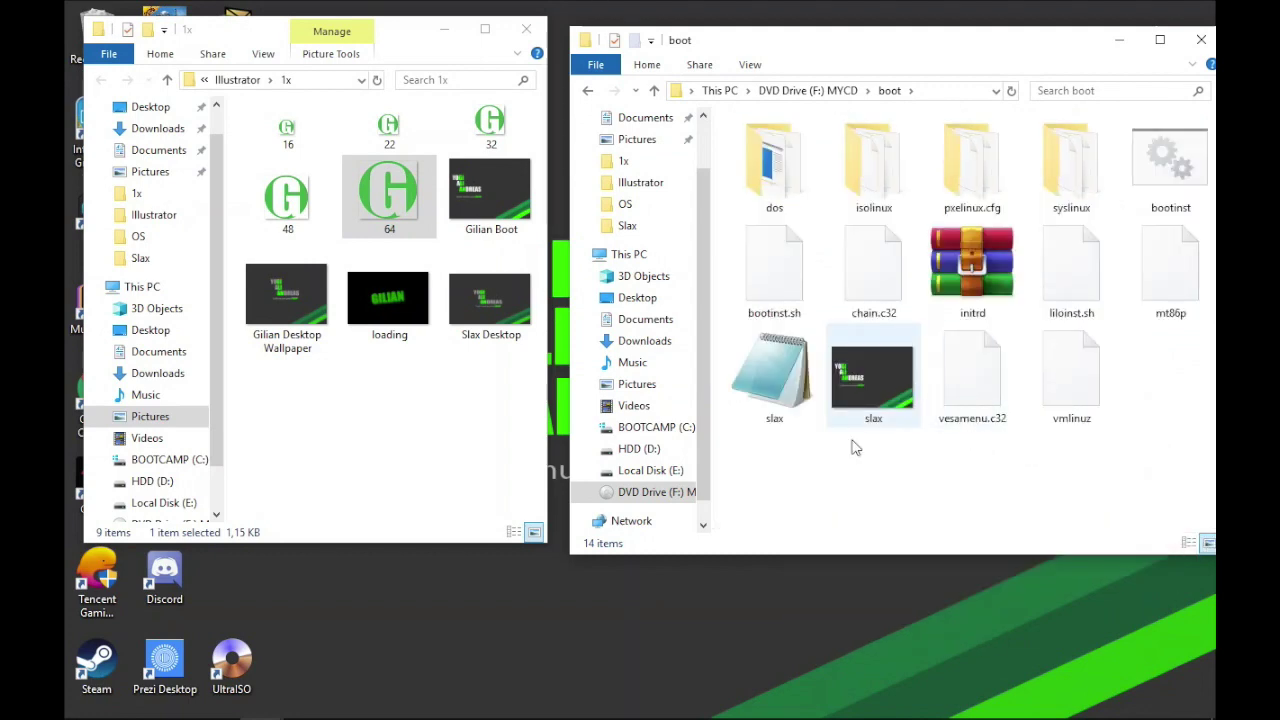
click(650, 491)
Start MySLAX Creator and choose the DVD Drive (F:) MYCD as the CD-ROM source.
click(391, 400)
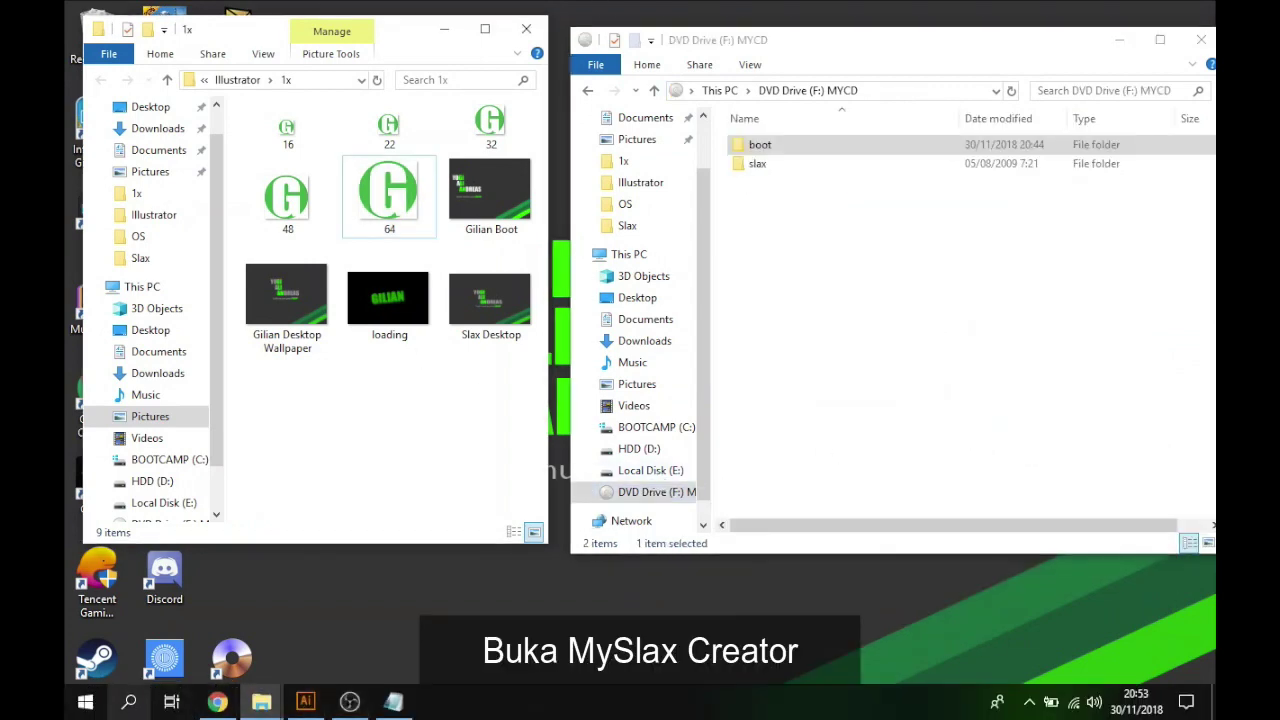
click(85, 702)
click(505, 218)
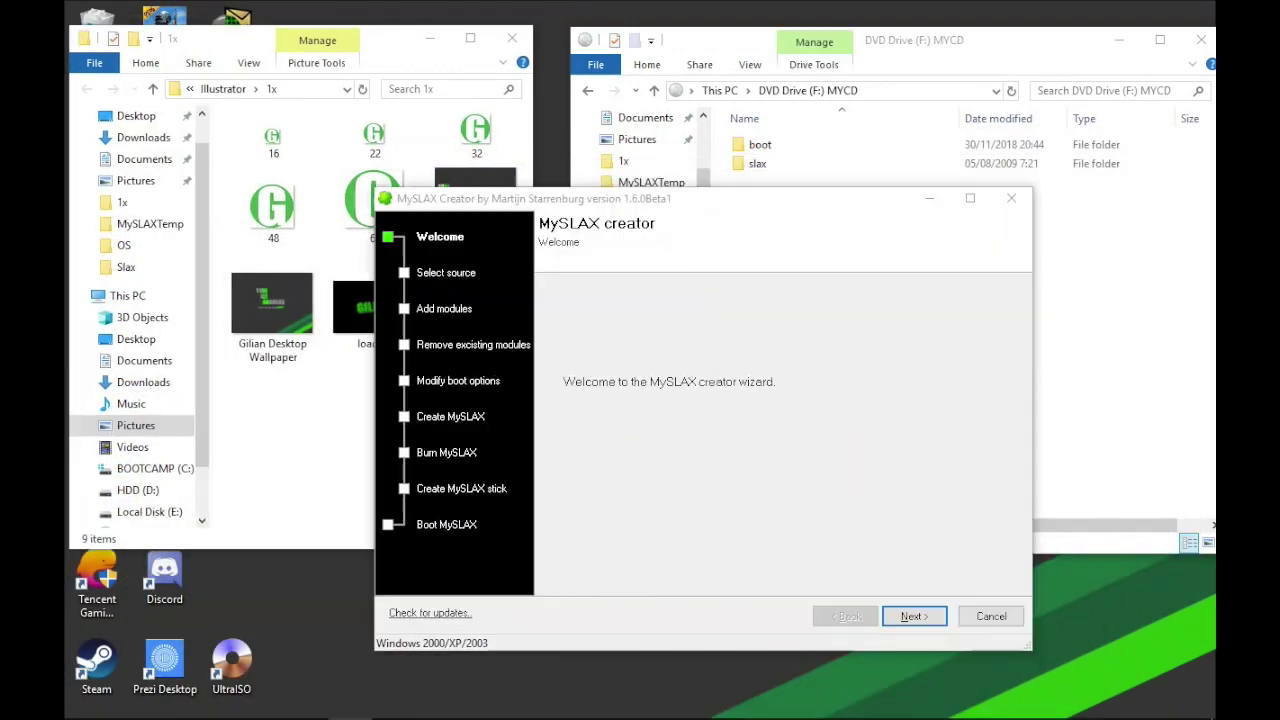
click(913, 616)
click(700, 386)
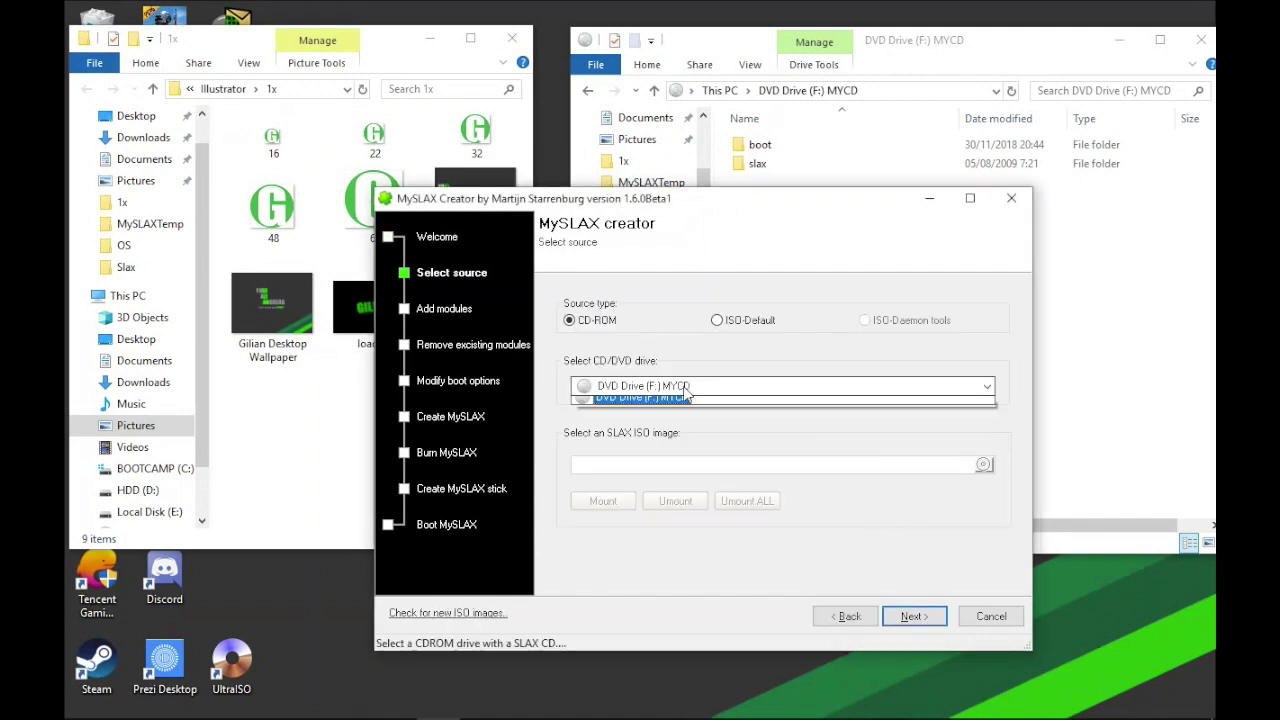
click(670, 404)
click(915, 618)
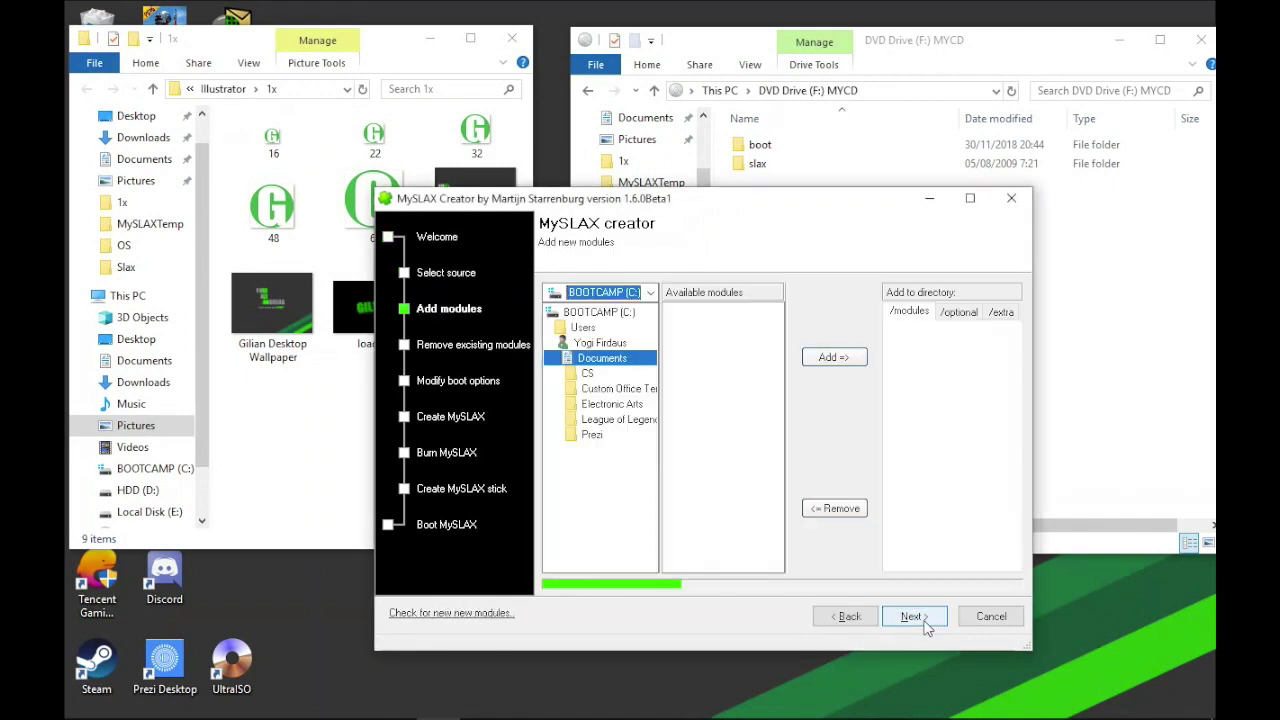
Skip the module pages and set the Slax Desktop image from the 1x folder as the custom KDE / XFCE wallpaper.
click(930, 622)
click(915, 616)
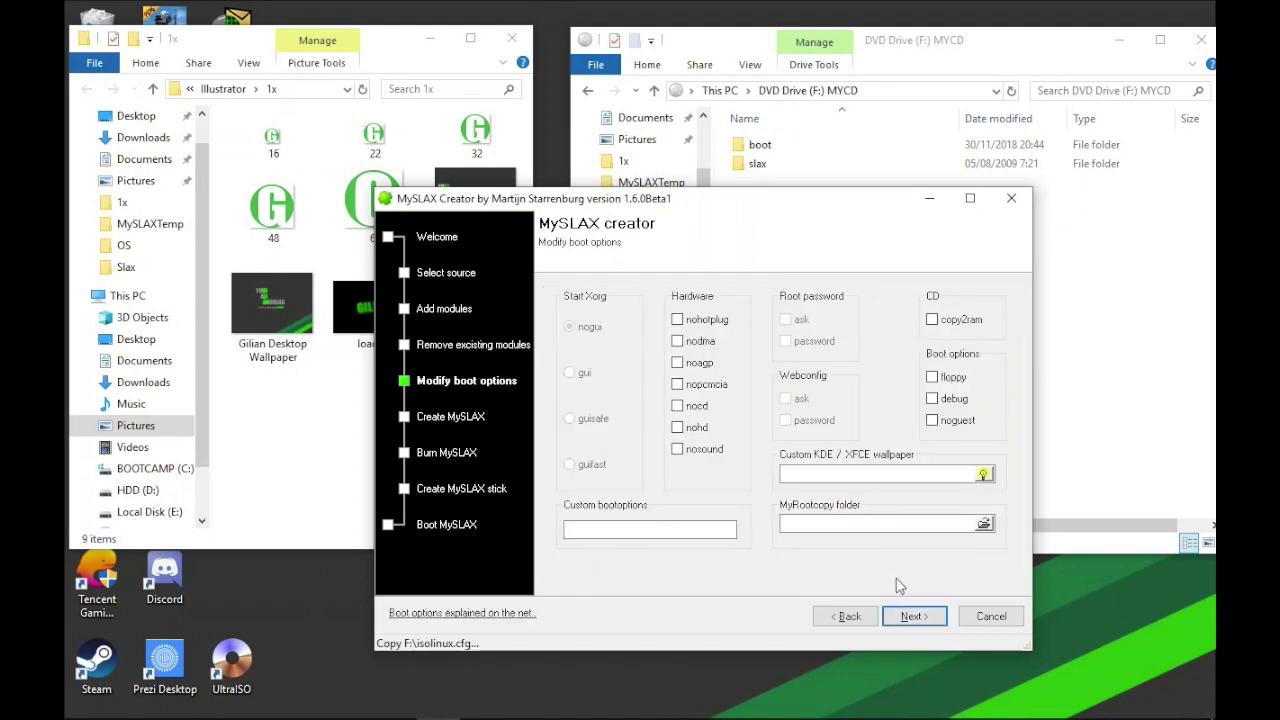
click(984, 474)
double_click(507, 298)
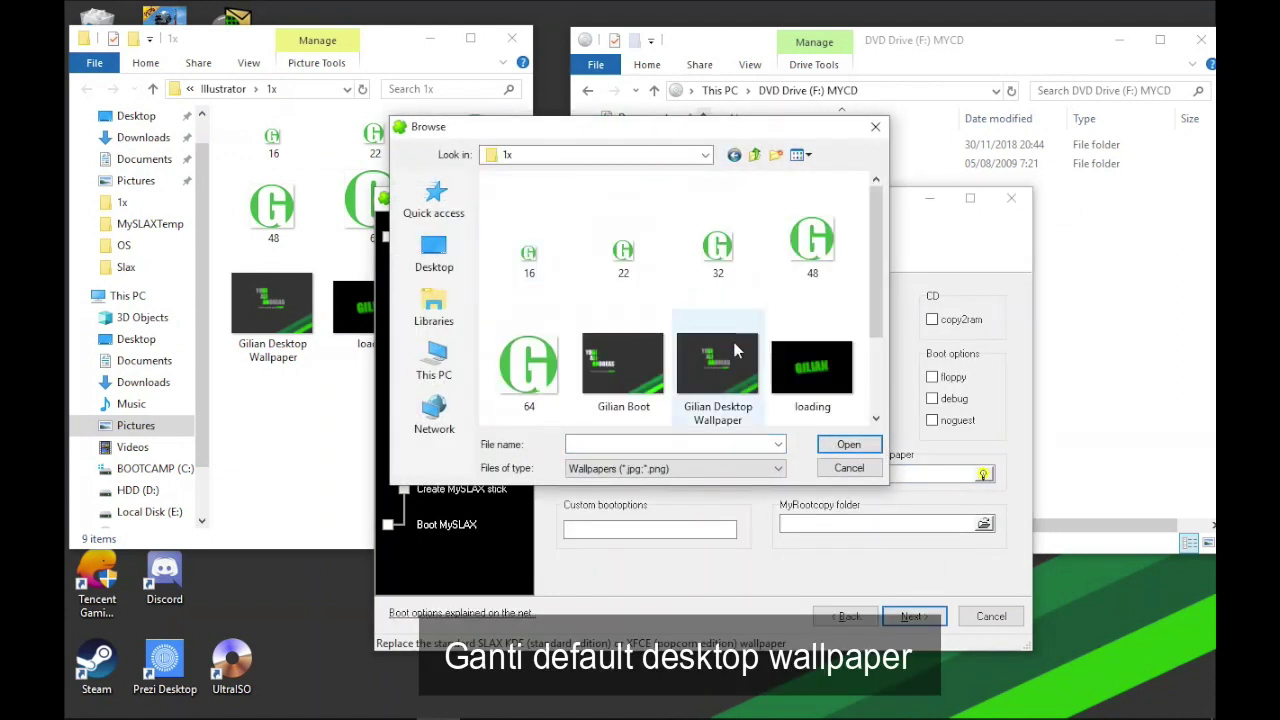
scroll(629, 366, down, 2)
click(545, 390)
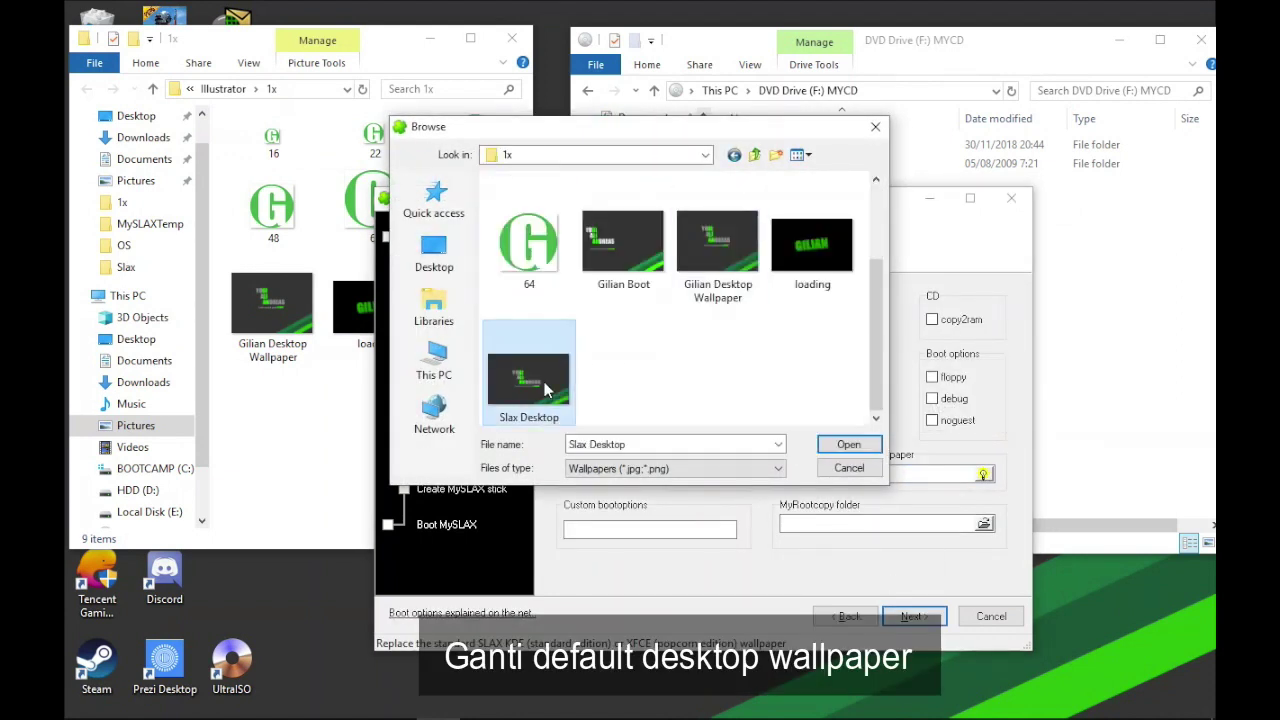
click(871, 451)
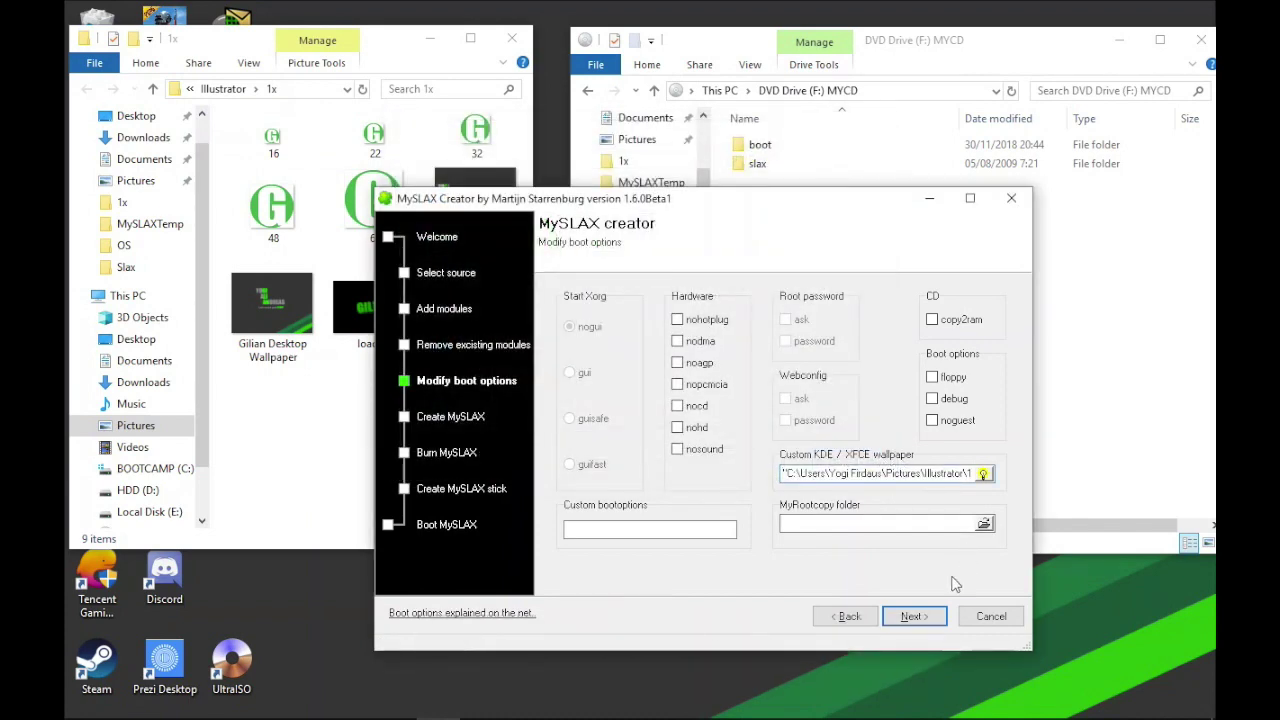
Proceed to the ISO creation page and create MySLAX.iso on the desktop.
click(912, 617)
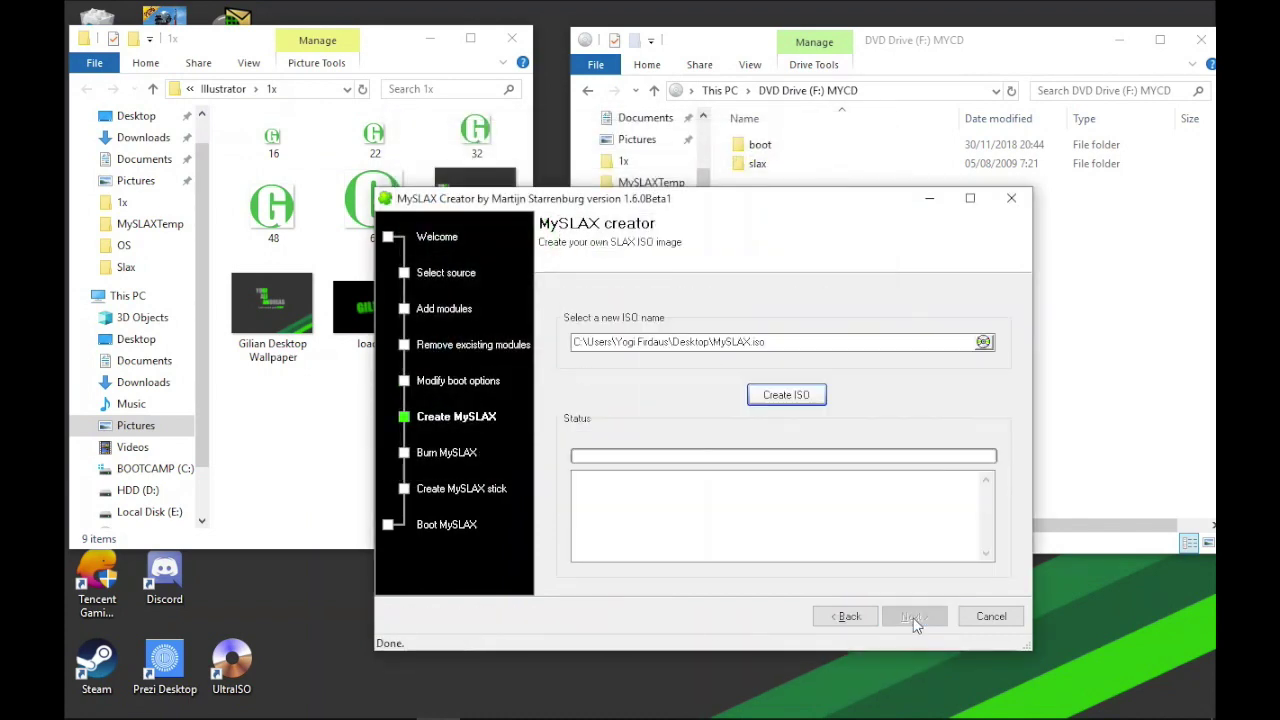
click(799, 399)
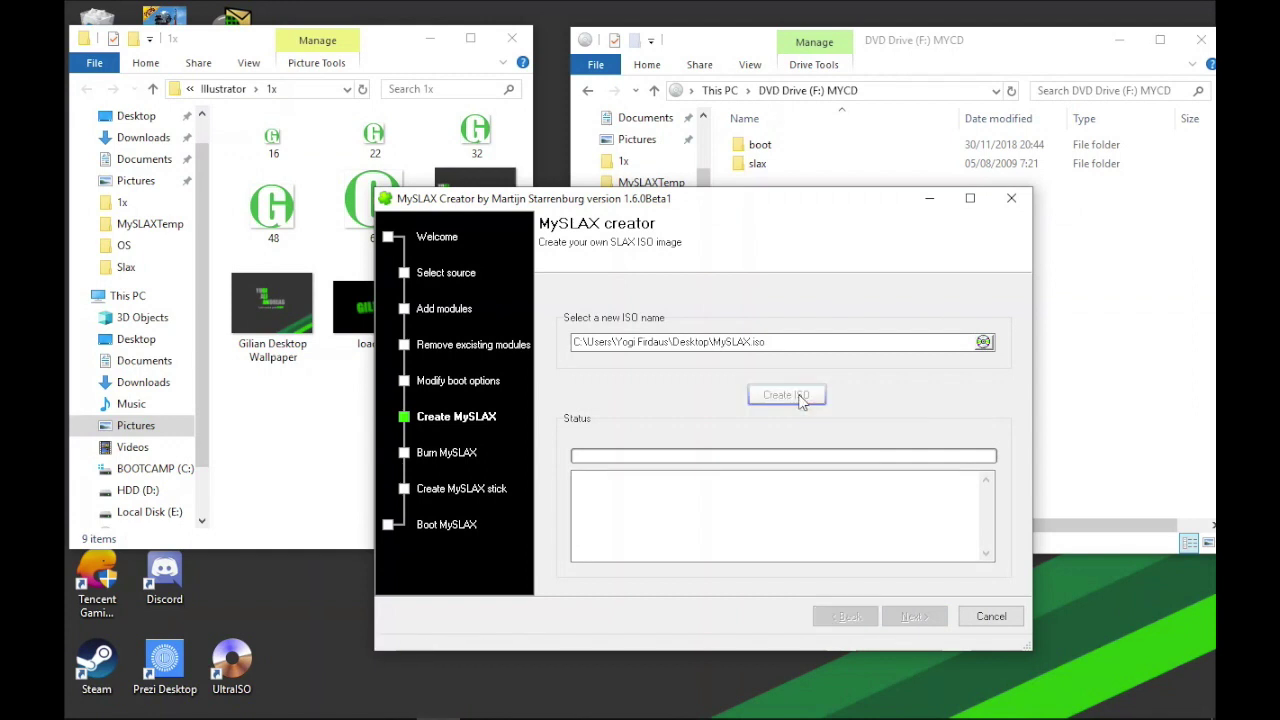
click(773, 429)
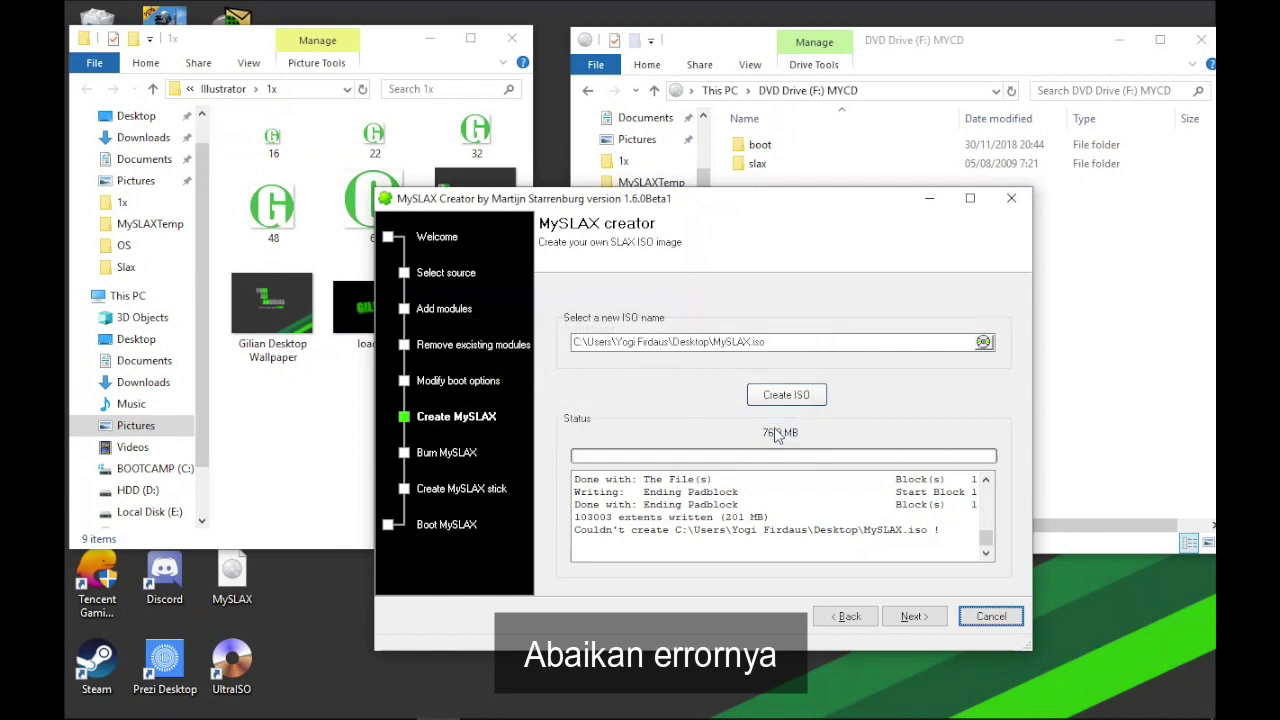
Pass over the CD burning stage, dismissing its error, and advance to the bootable USB stick page.
click(928, 618)
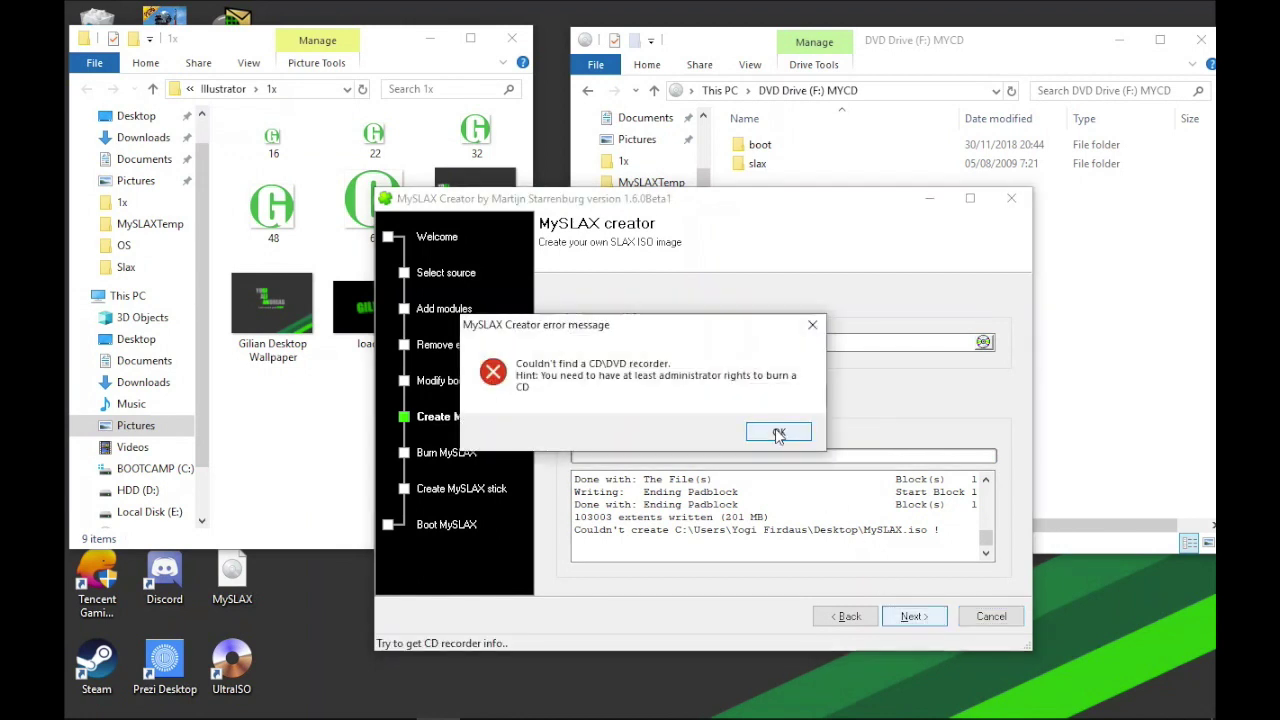
click(779, 435)
click(908, 616)
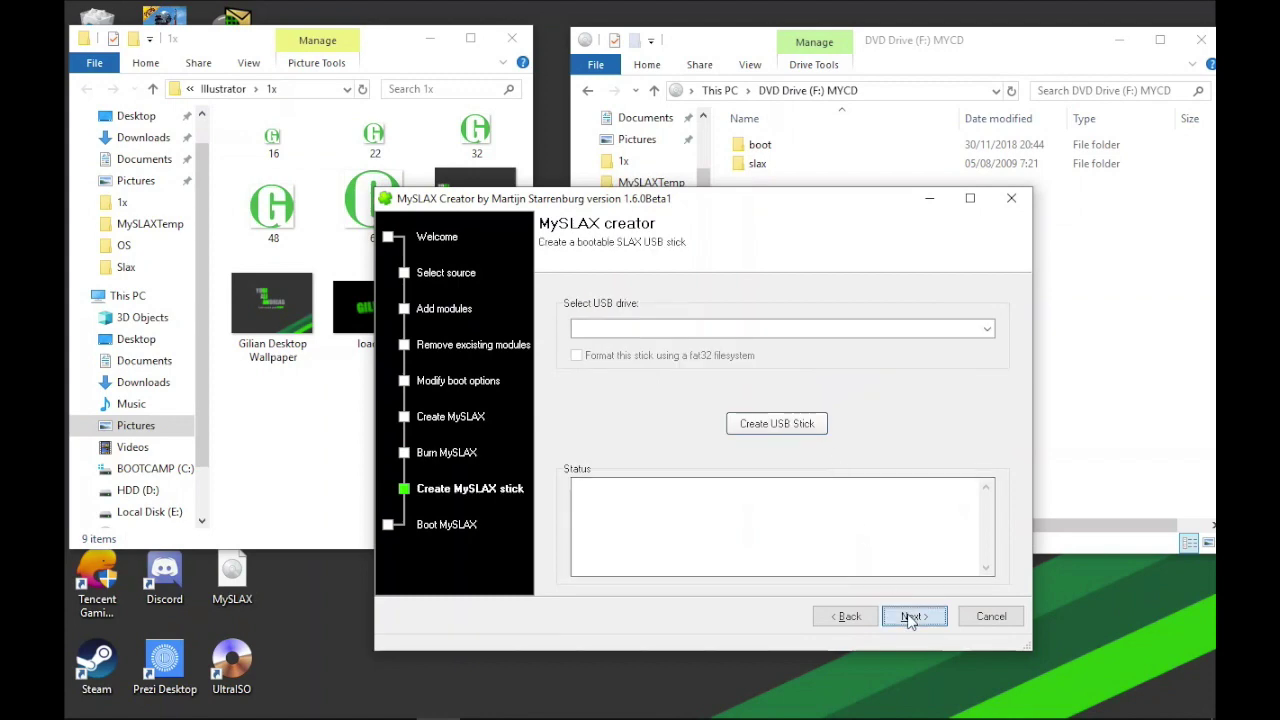
Skip the USB stick page, finish the MySLAX Creator wizard and confirm closing it.
click(908, 617)
click(872, 619)
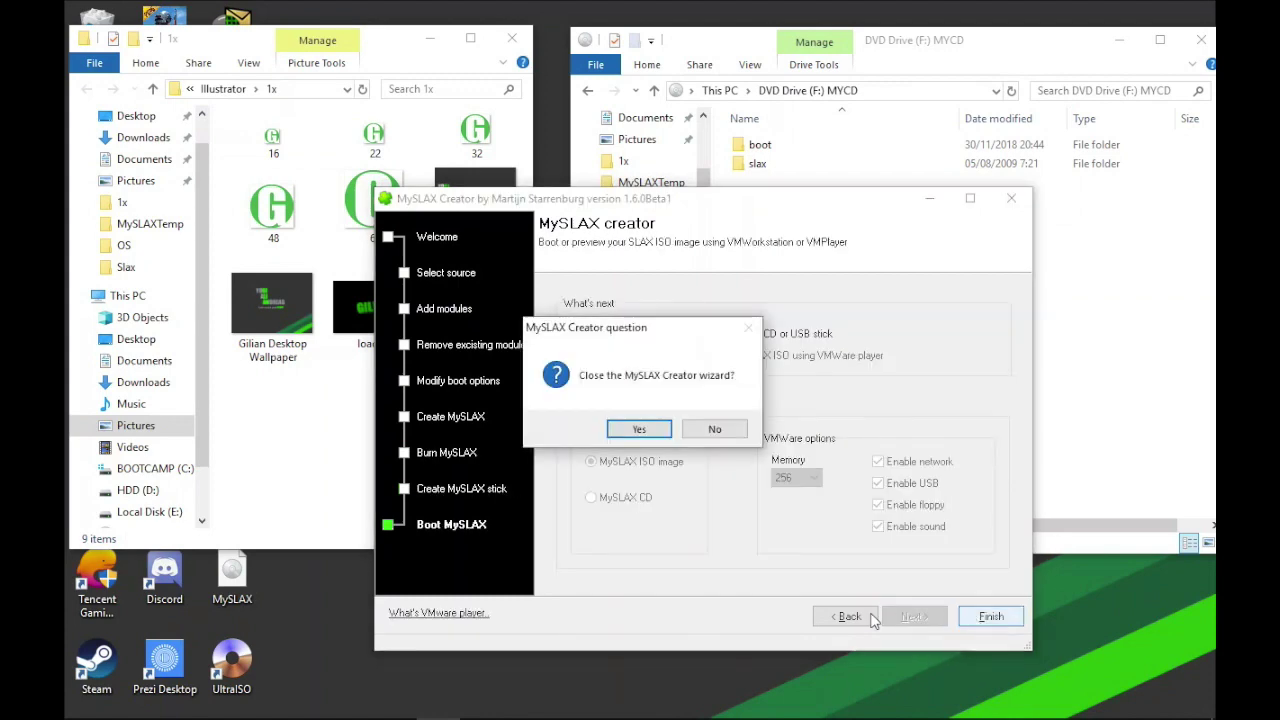
click(650, 437)
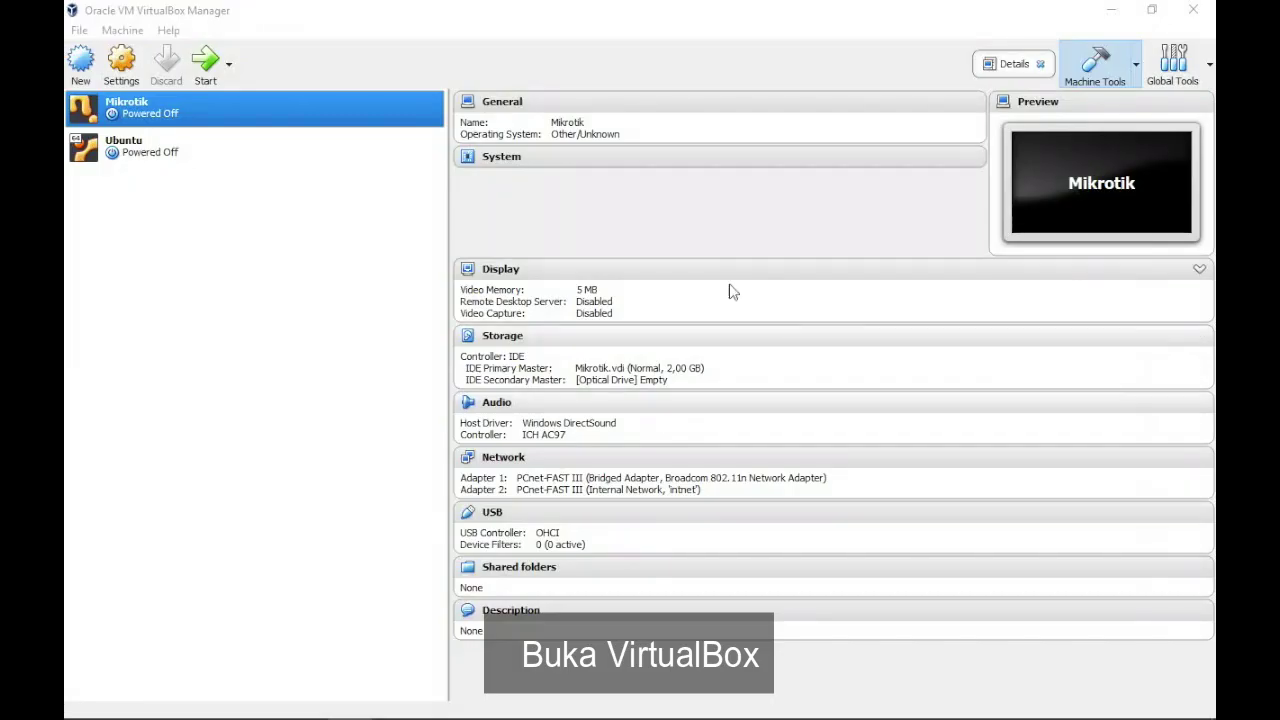
Switch to VirtualBox and start a new virtual machine named GilianOS with type Linux and version Other Linux (32-bit).
click(80, 62)
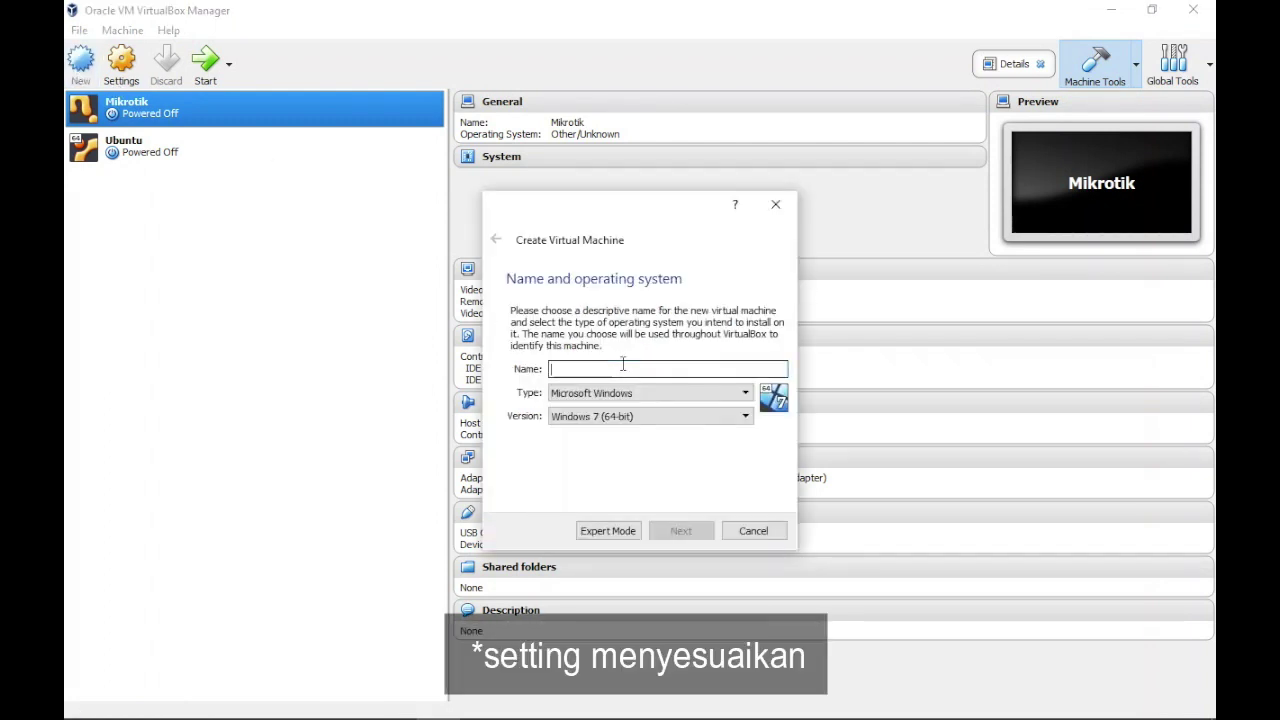
text(GilianOS)
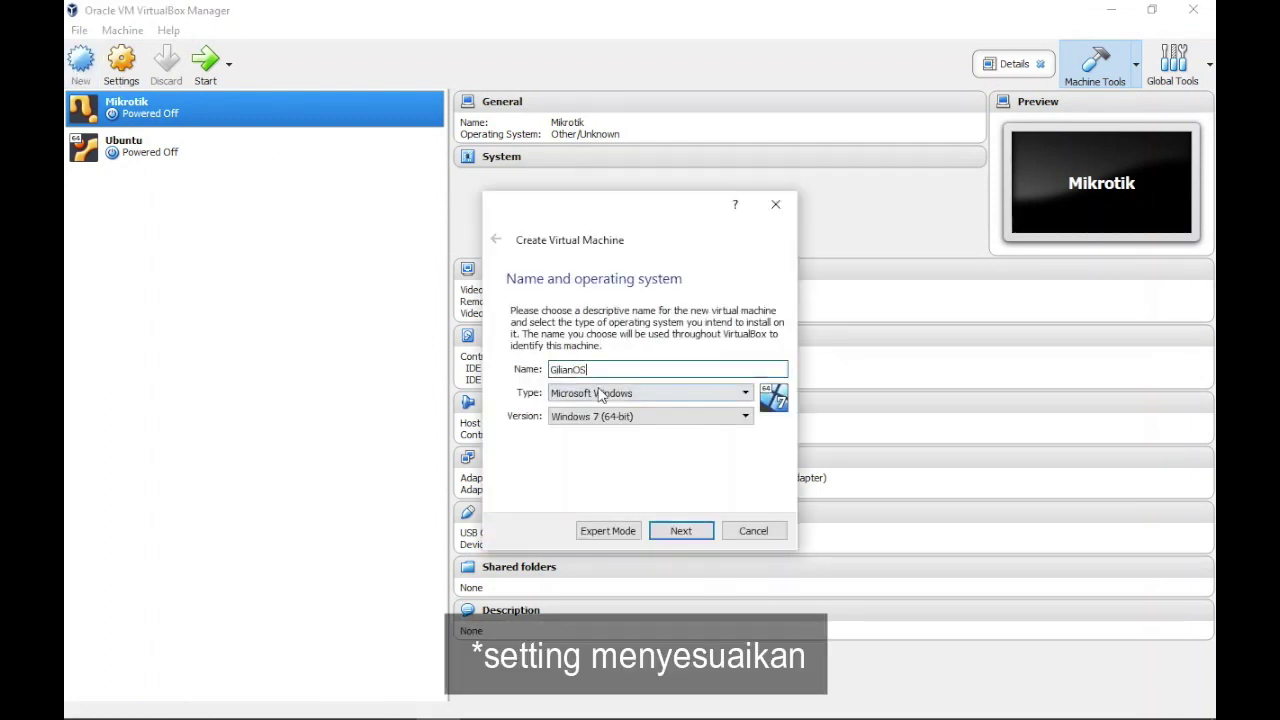
click(600, 393)
click(597, 420)
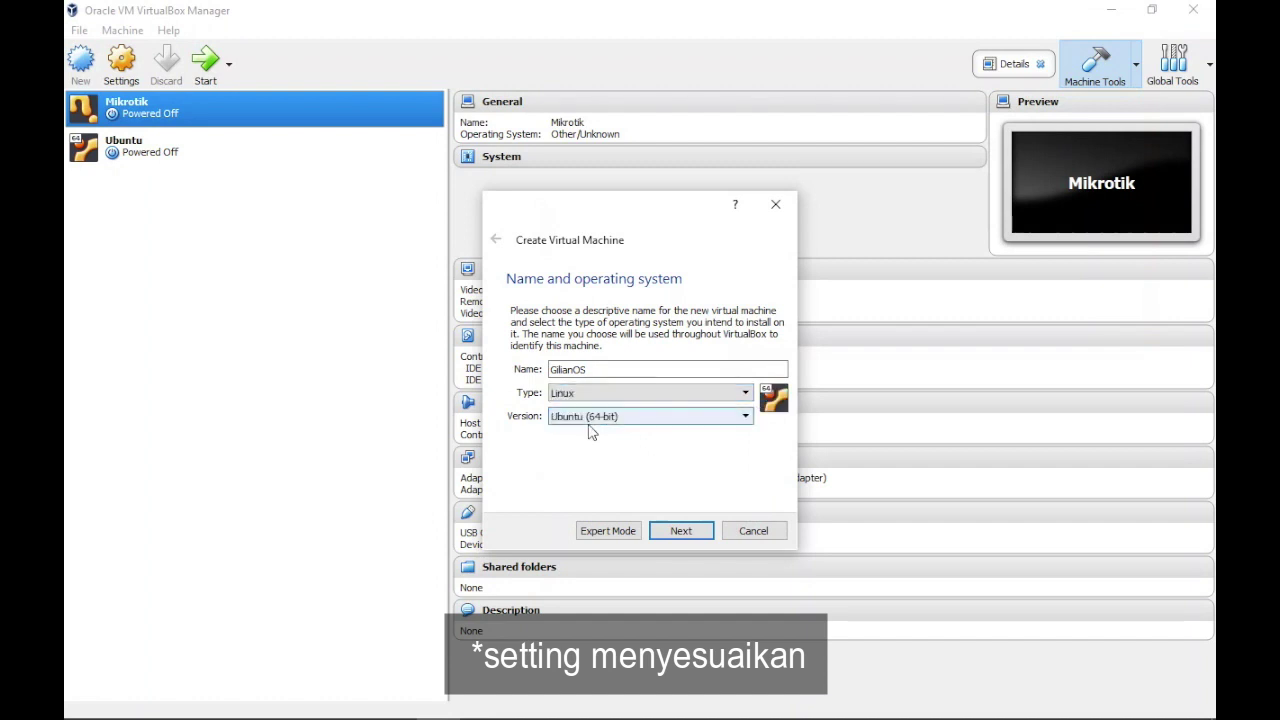
click(650, 416)
click(698, 512)
key(Return)
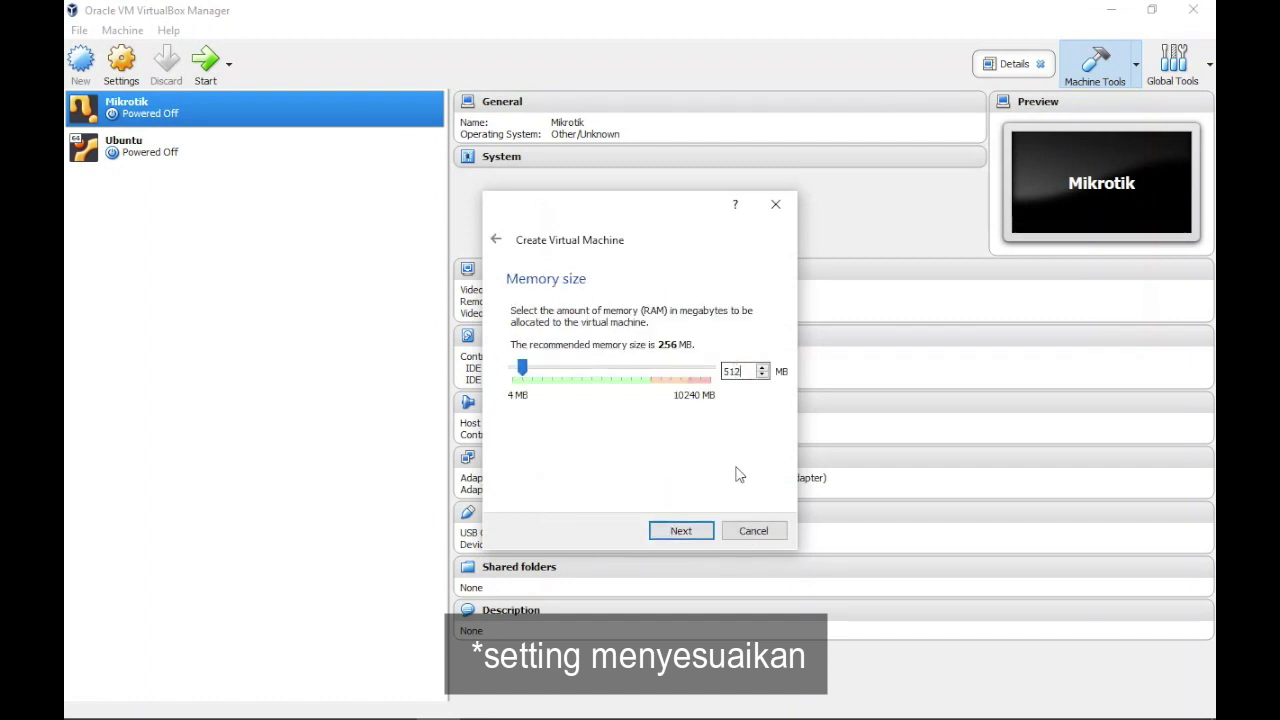
Assign 512 MB of memory to the machine and choose VHD (Virtual Hard Disk) for its new virtual hard disk.
click(697, 533)
click(697, 532)
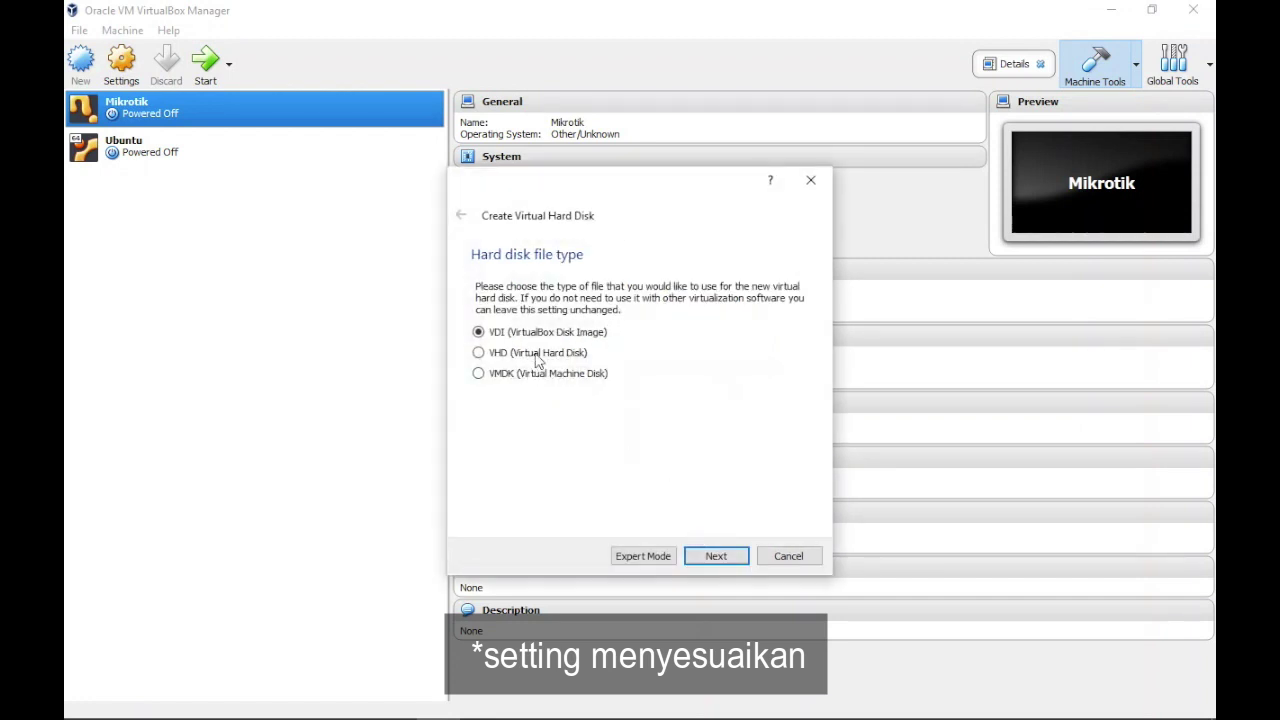
click(718, 556)
click(716, 556)
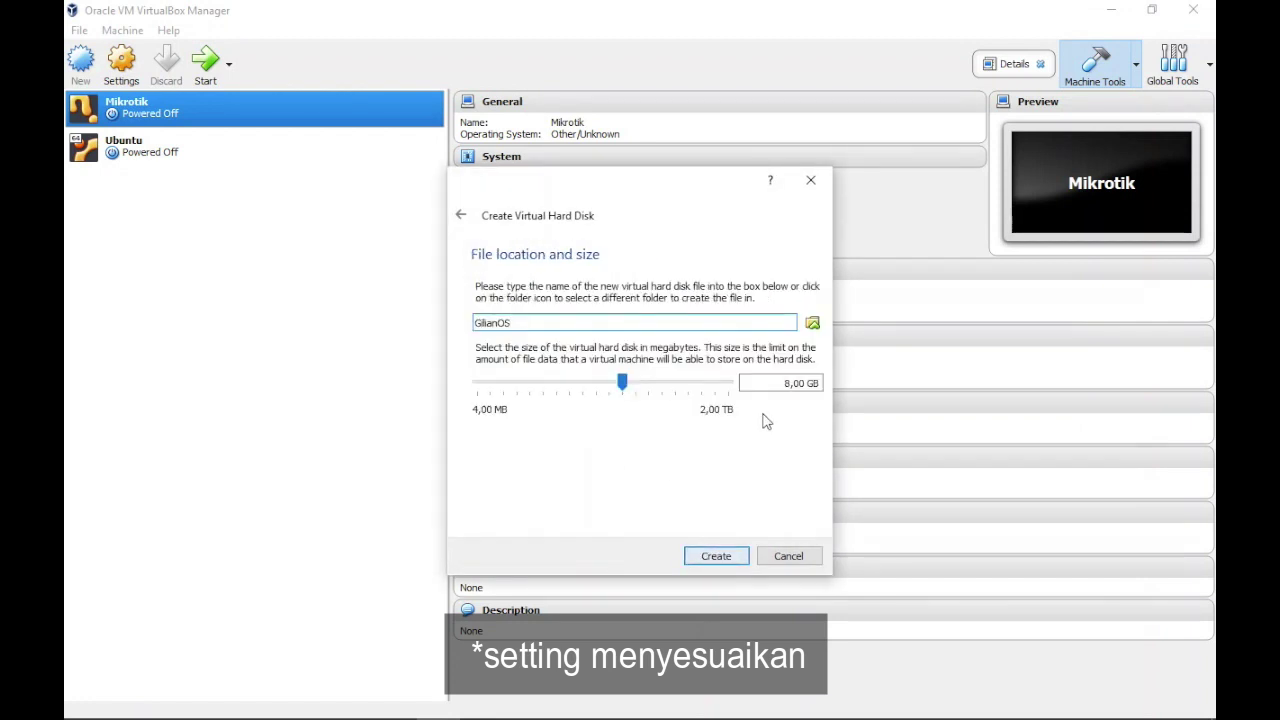
Store the disk file as GilianOS.vhd in E:\Virtualbox and create it with a size of 8,00 GB.
click(812, 321)
scroll(540, 432, down, 6)
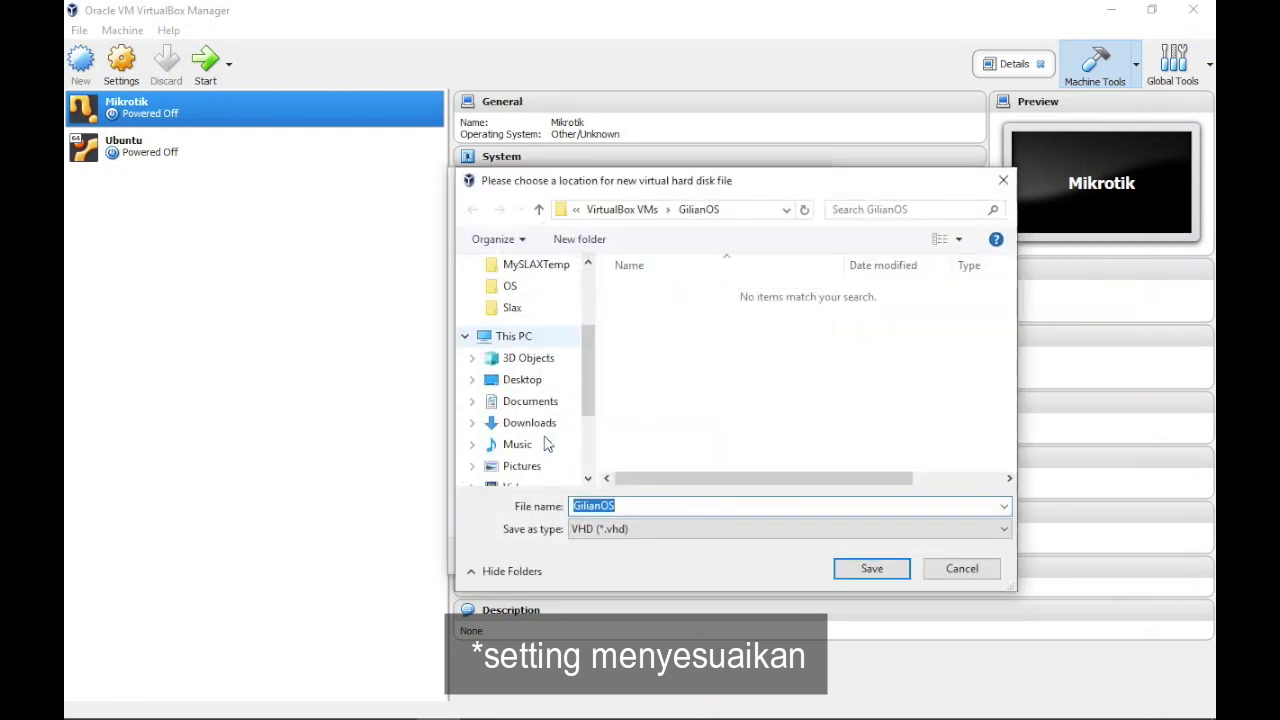
click(473, 416)
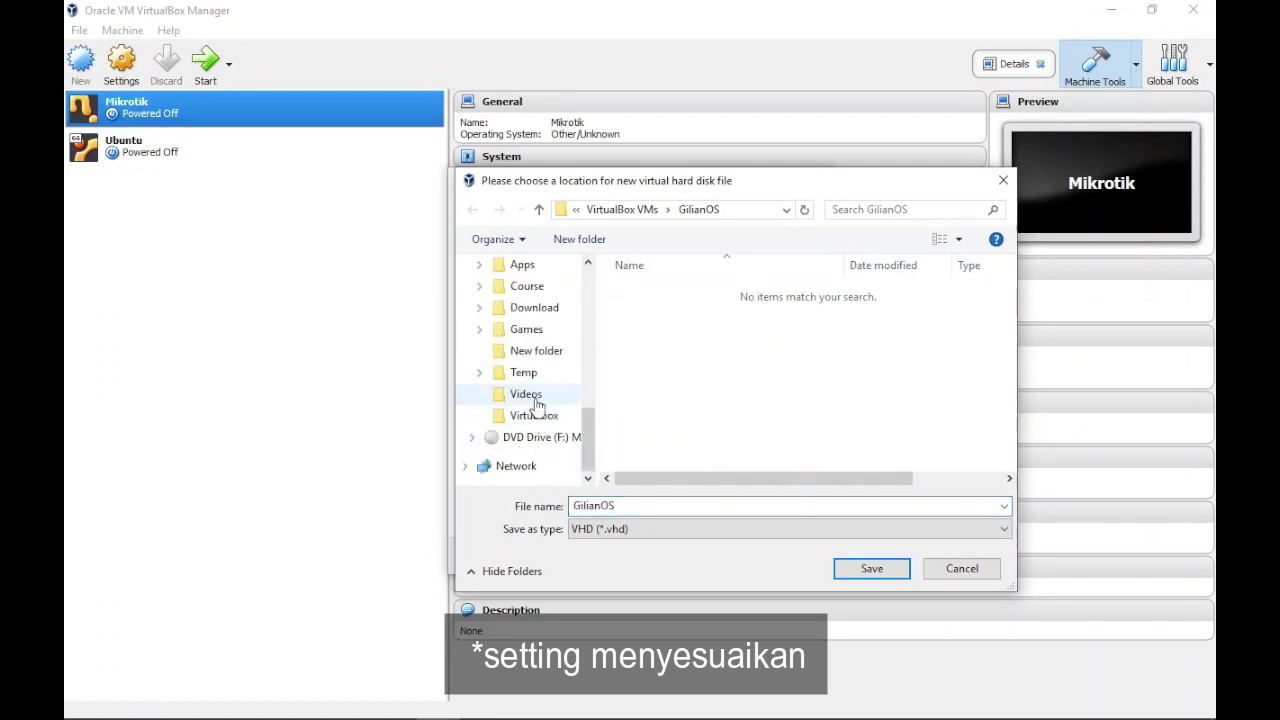
click(534, 415)
click(872, 574)
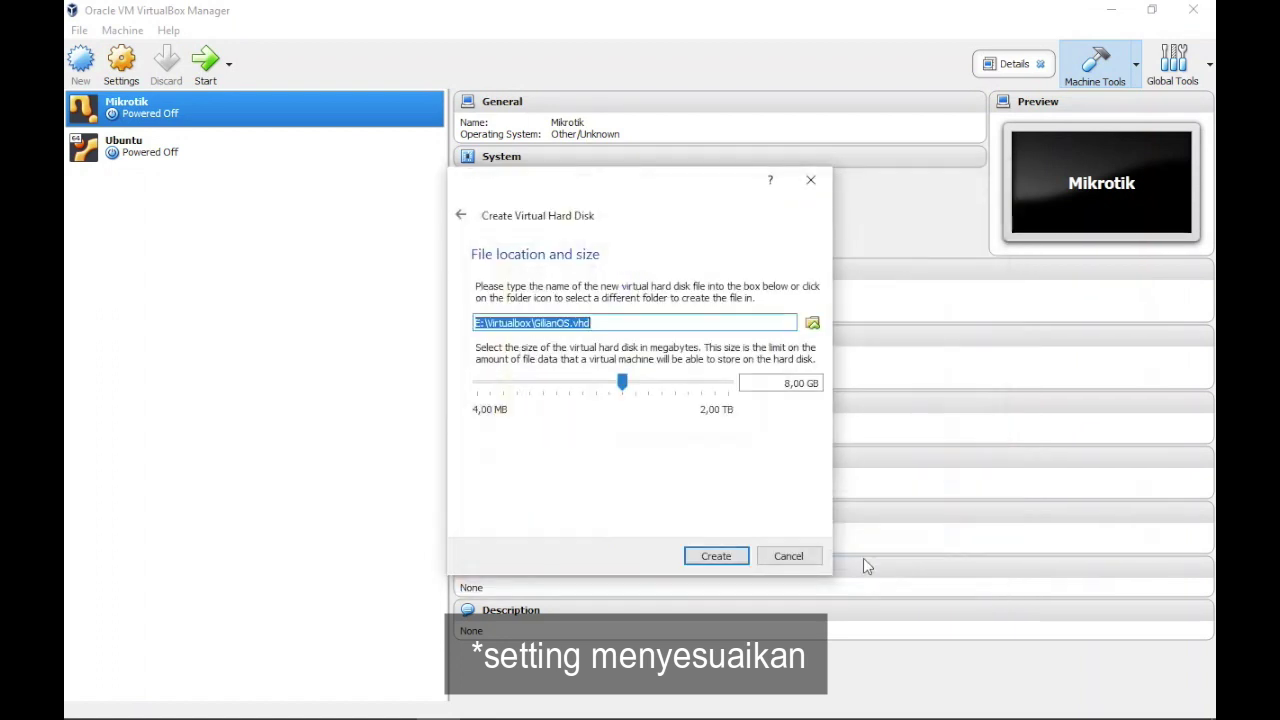
click(729, 556)
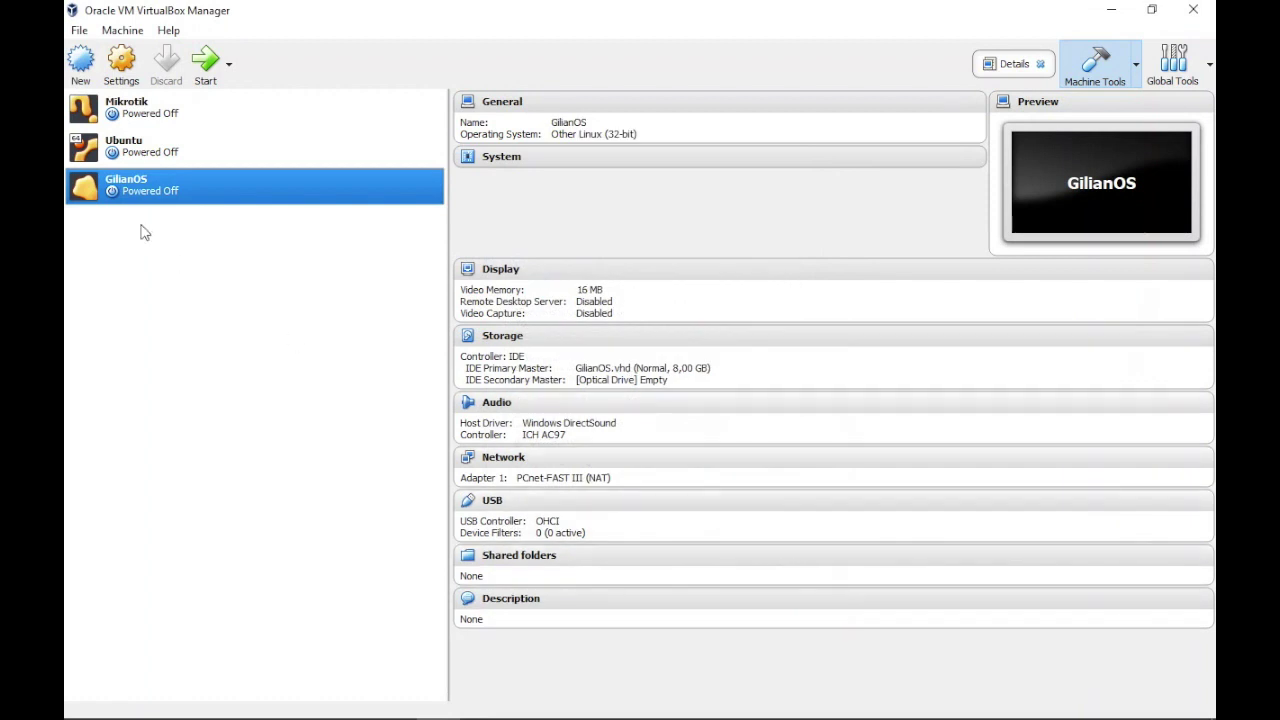
Start the GilianOS machine with MySLAX.iso from the desktop as its start-up disk.
click(204, 68)
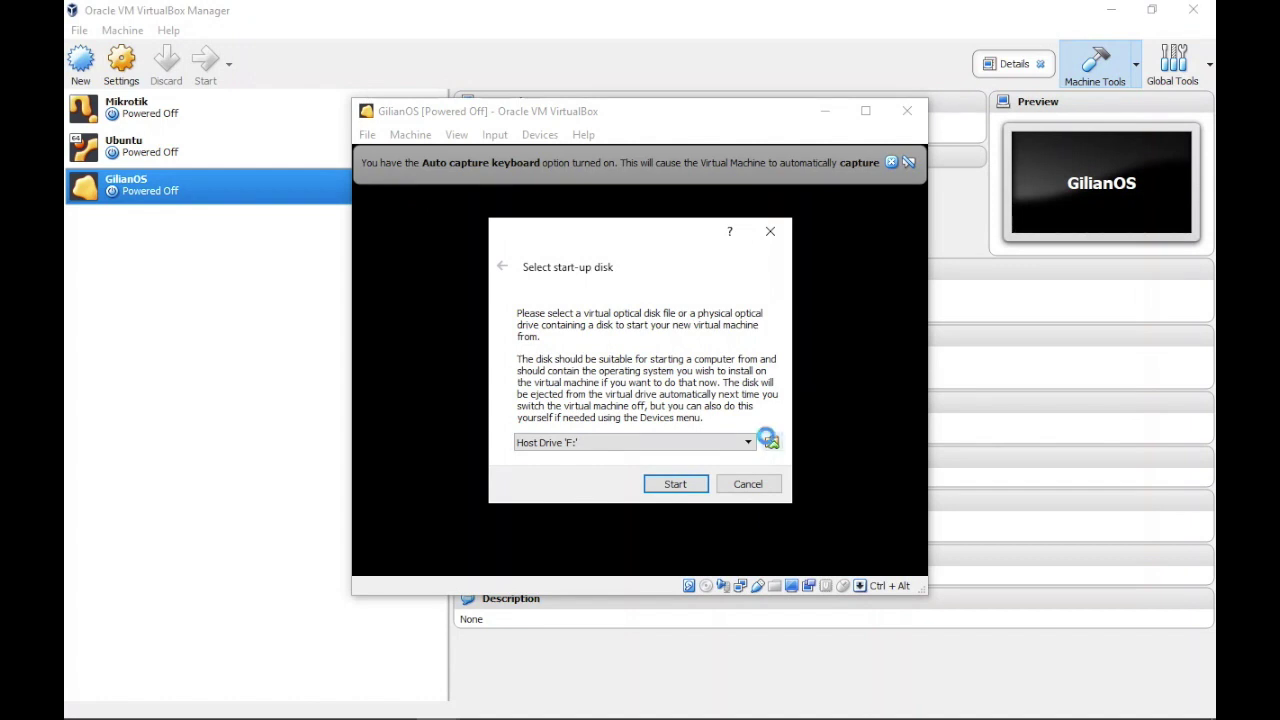
click(766, 438)
click(718, 402)
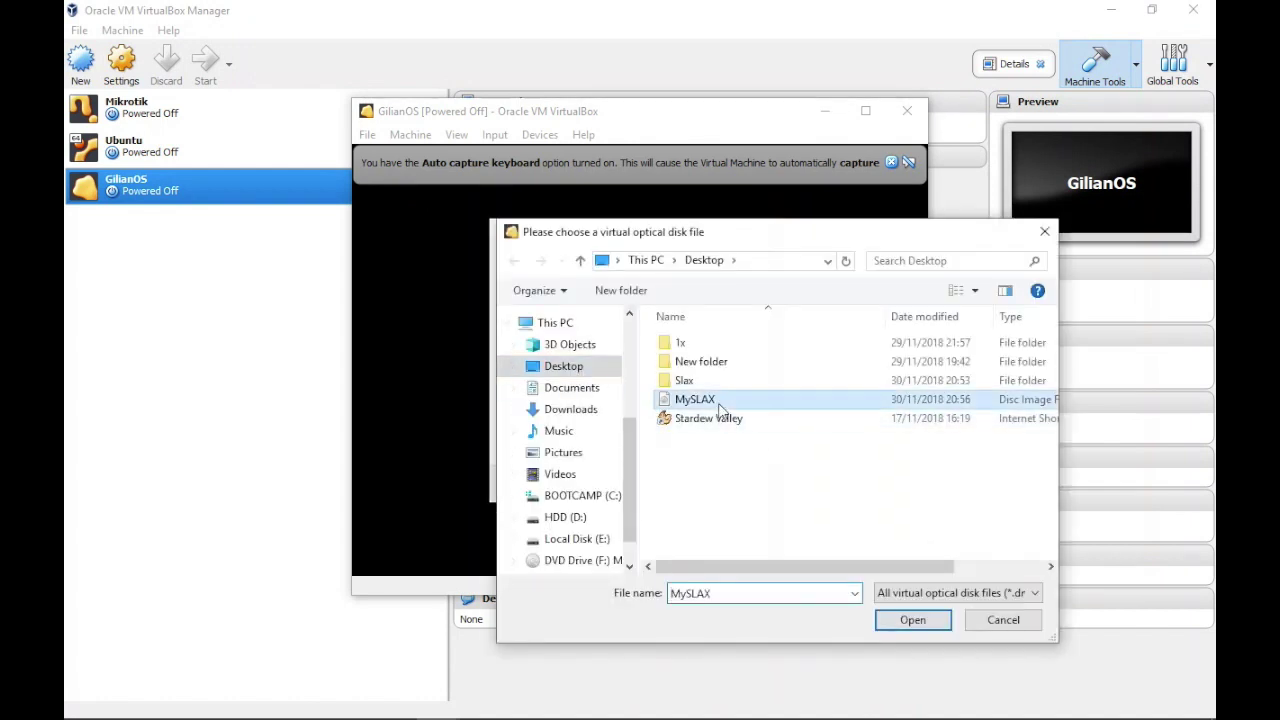
click(912, 621)
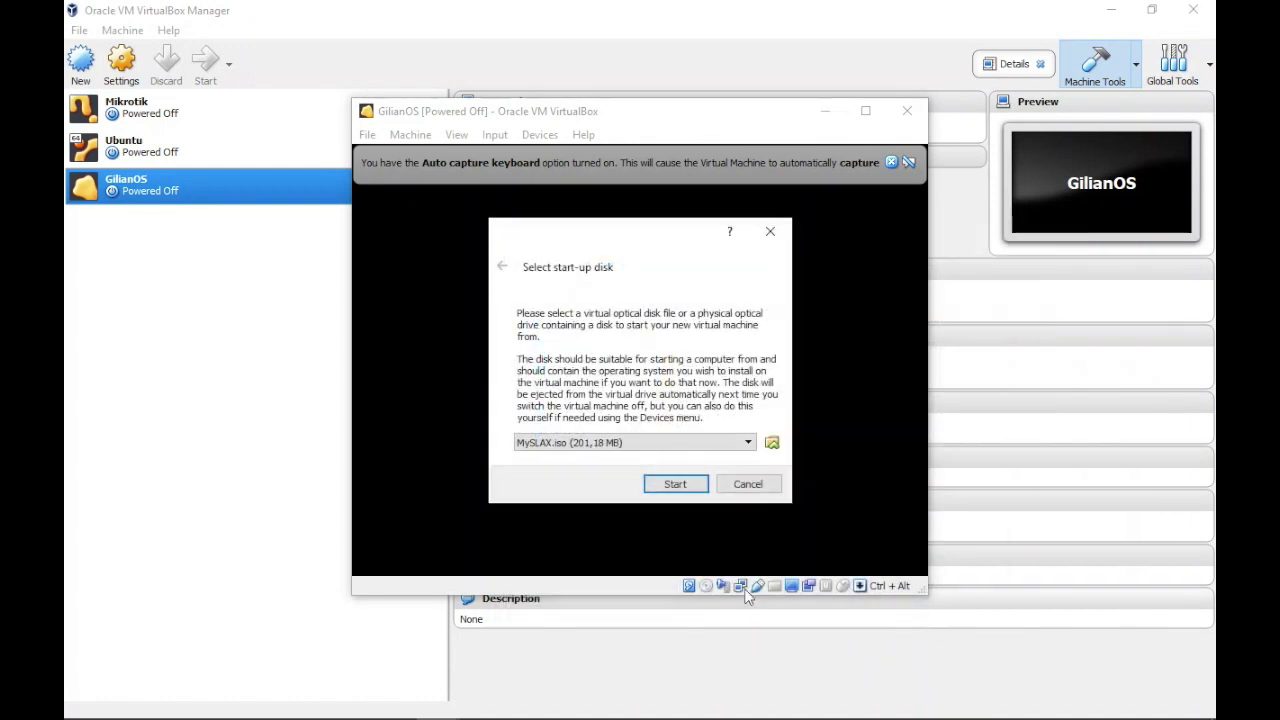
click(673, 484)
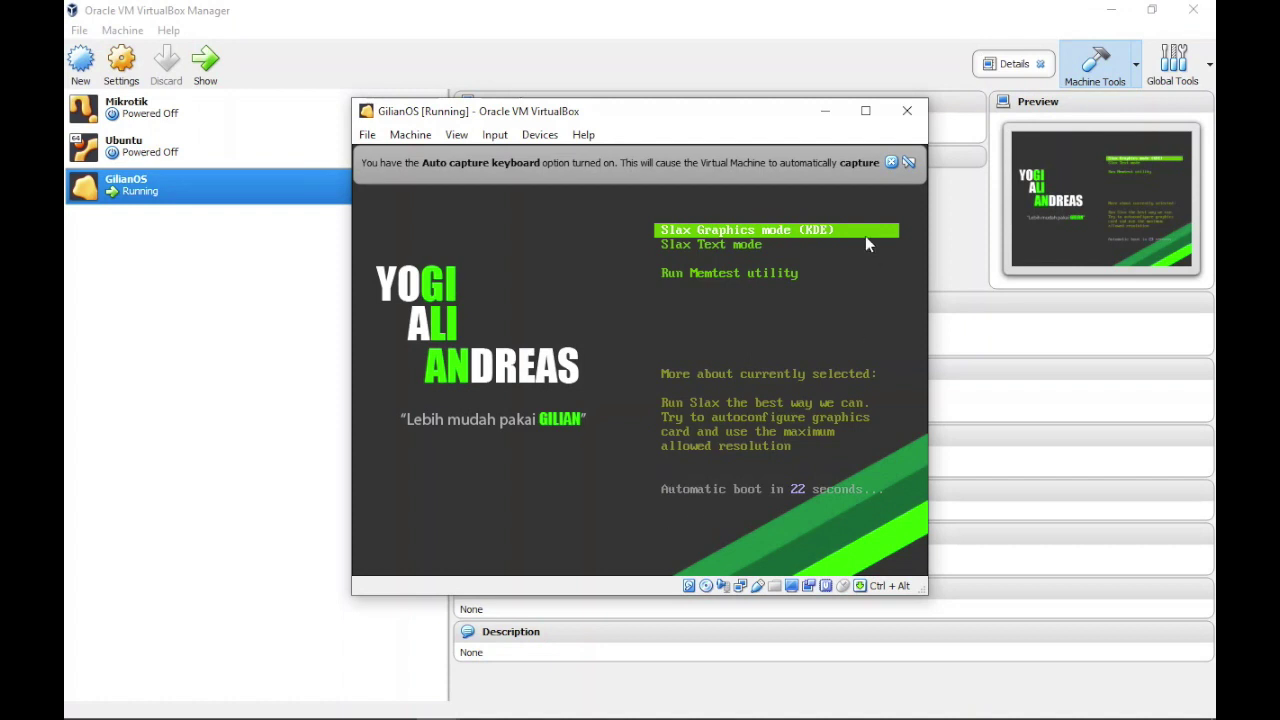
Maximize the virtual machine window, look through the boot menu entries and boot Slax Graphics mode (KDE).
click(865, 111)
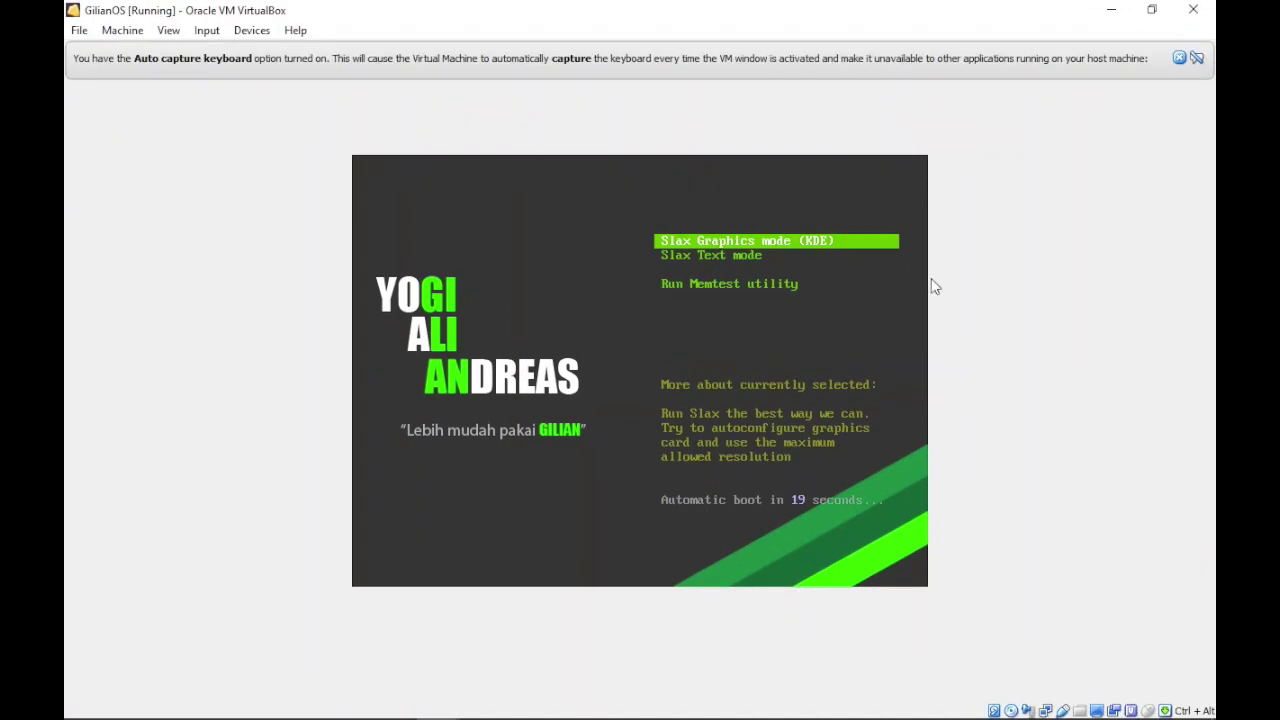
key(Down)
key(Down)
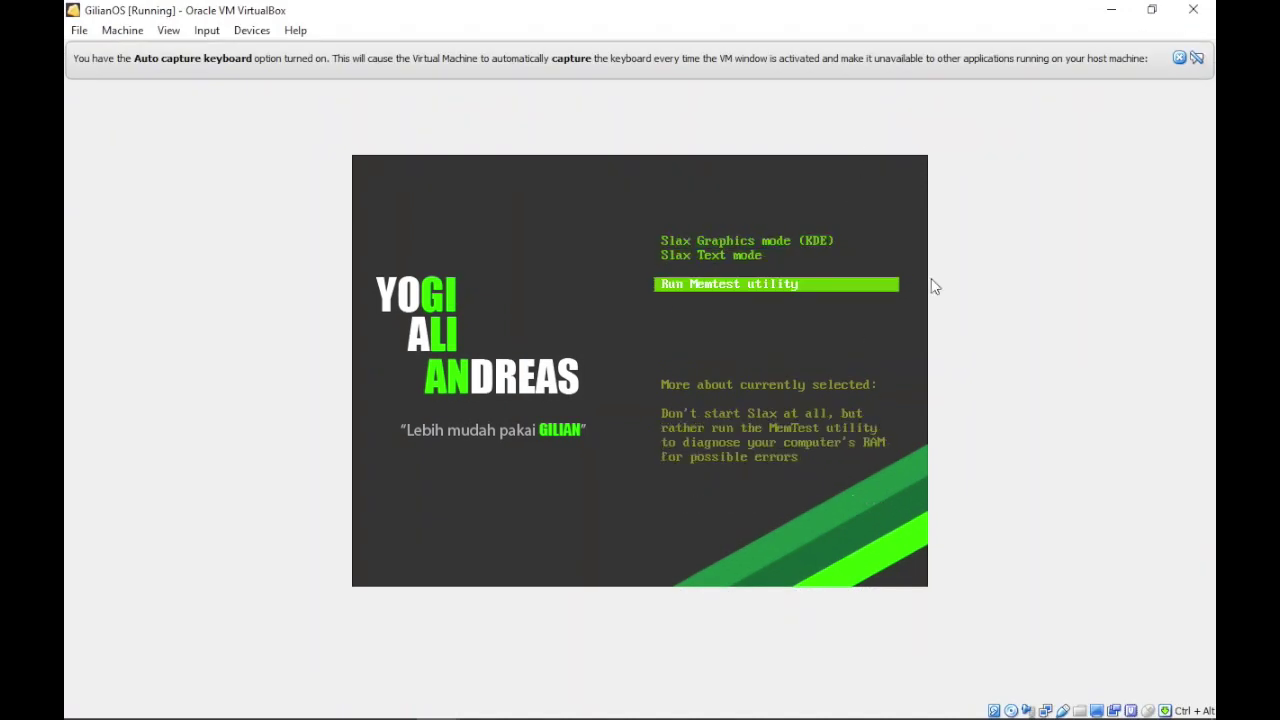
key(Up)
key(Up)
key(Return)
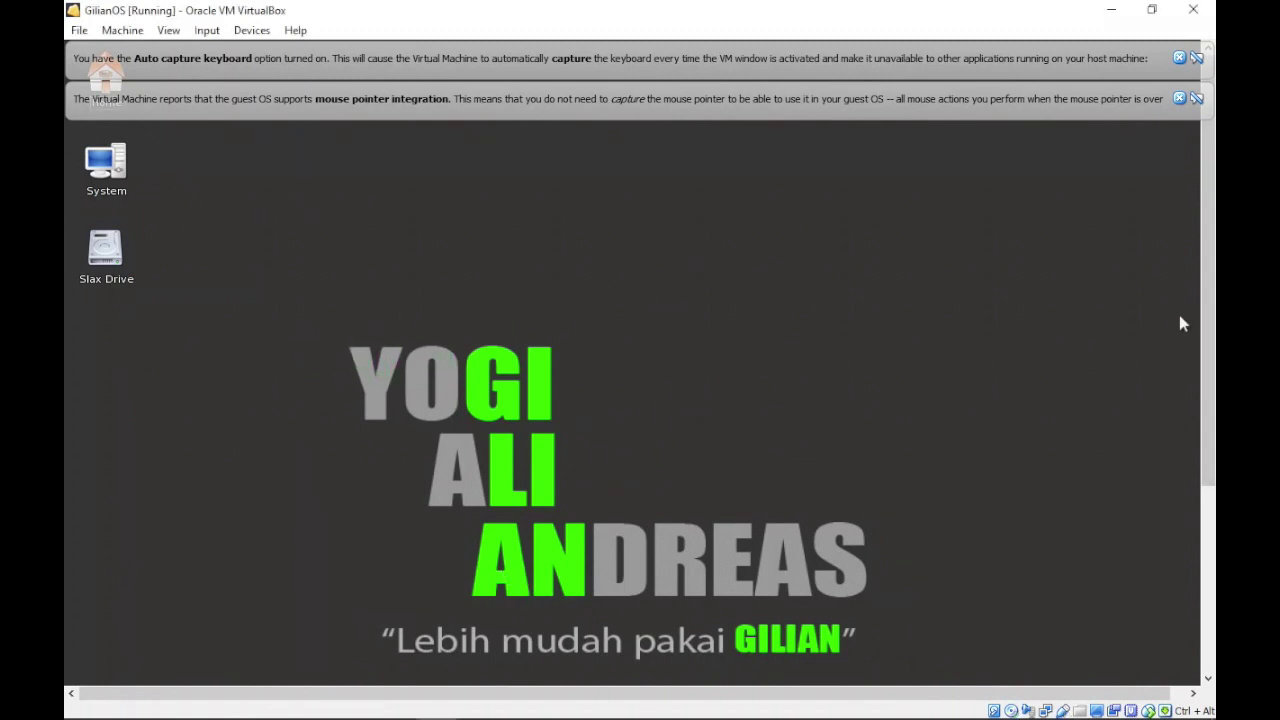
Dismiss the VirtualBox notification over the booted desktop, and check the taskbar's custom G launcher by opening and closing its menu.
click(1180, 98)
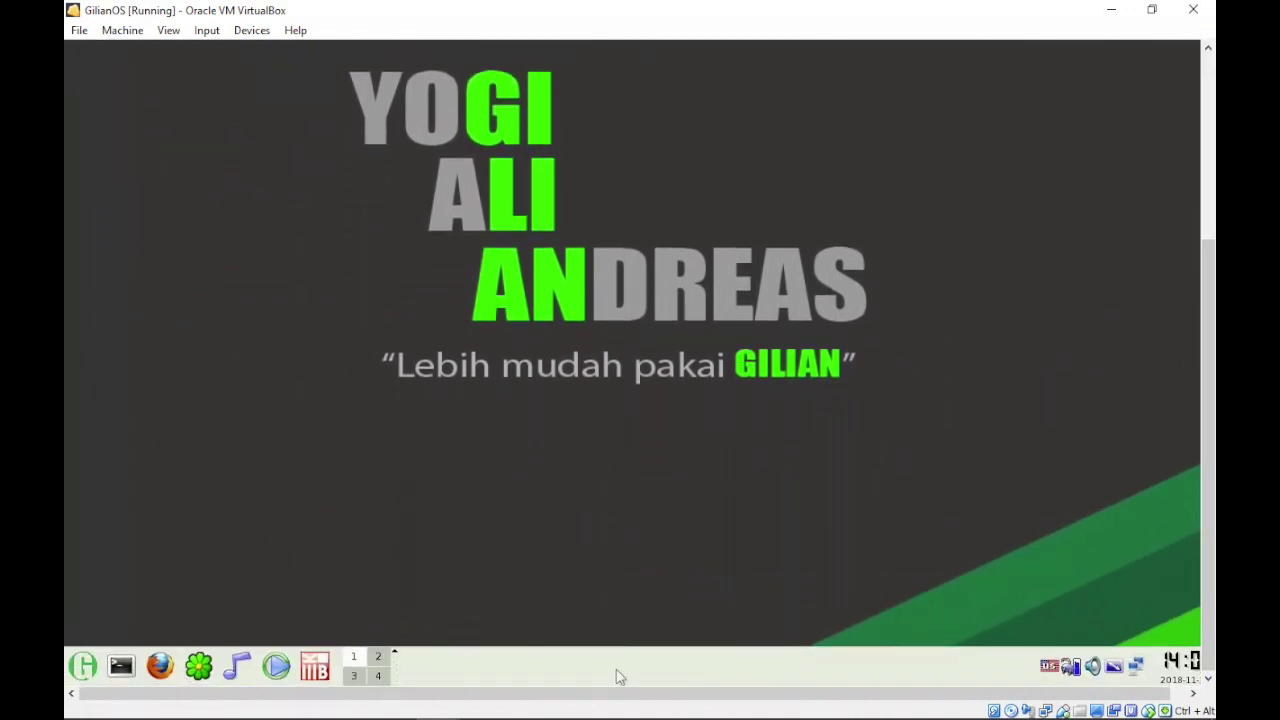
click(97, 673)
click(97, 673)
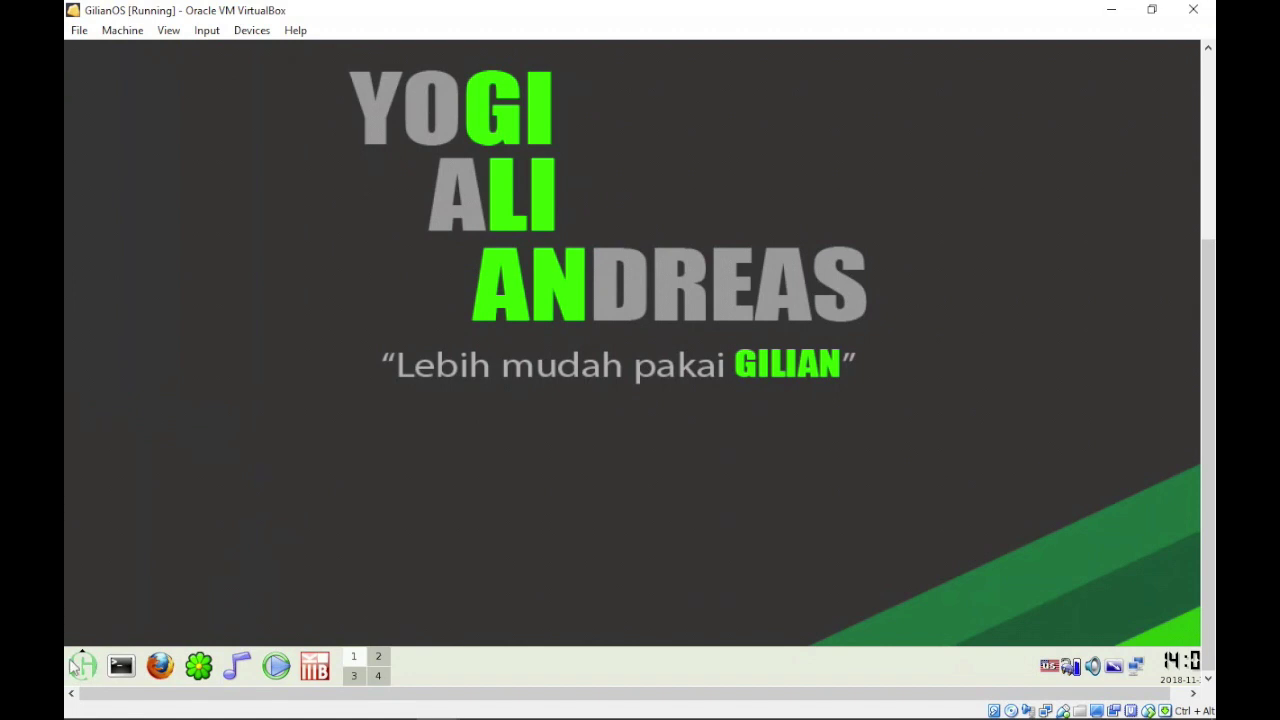